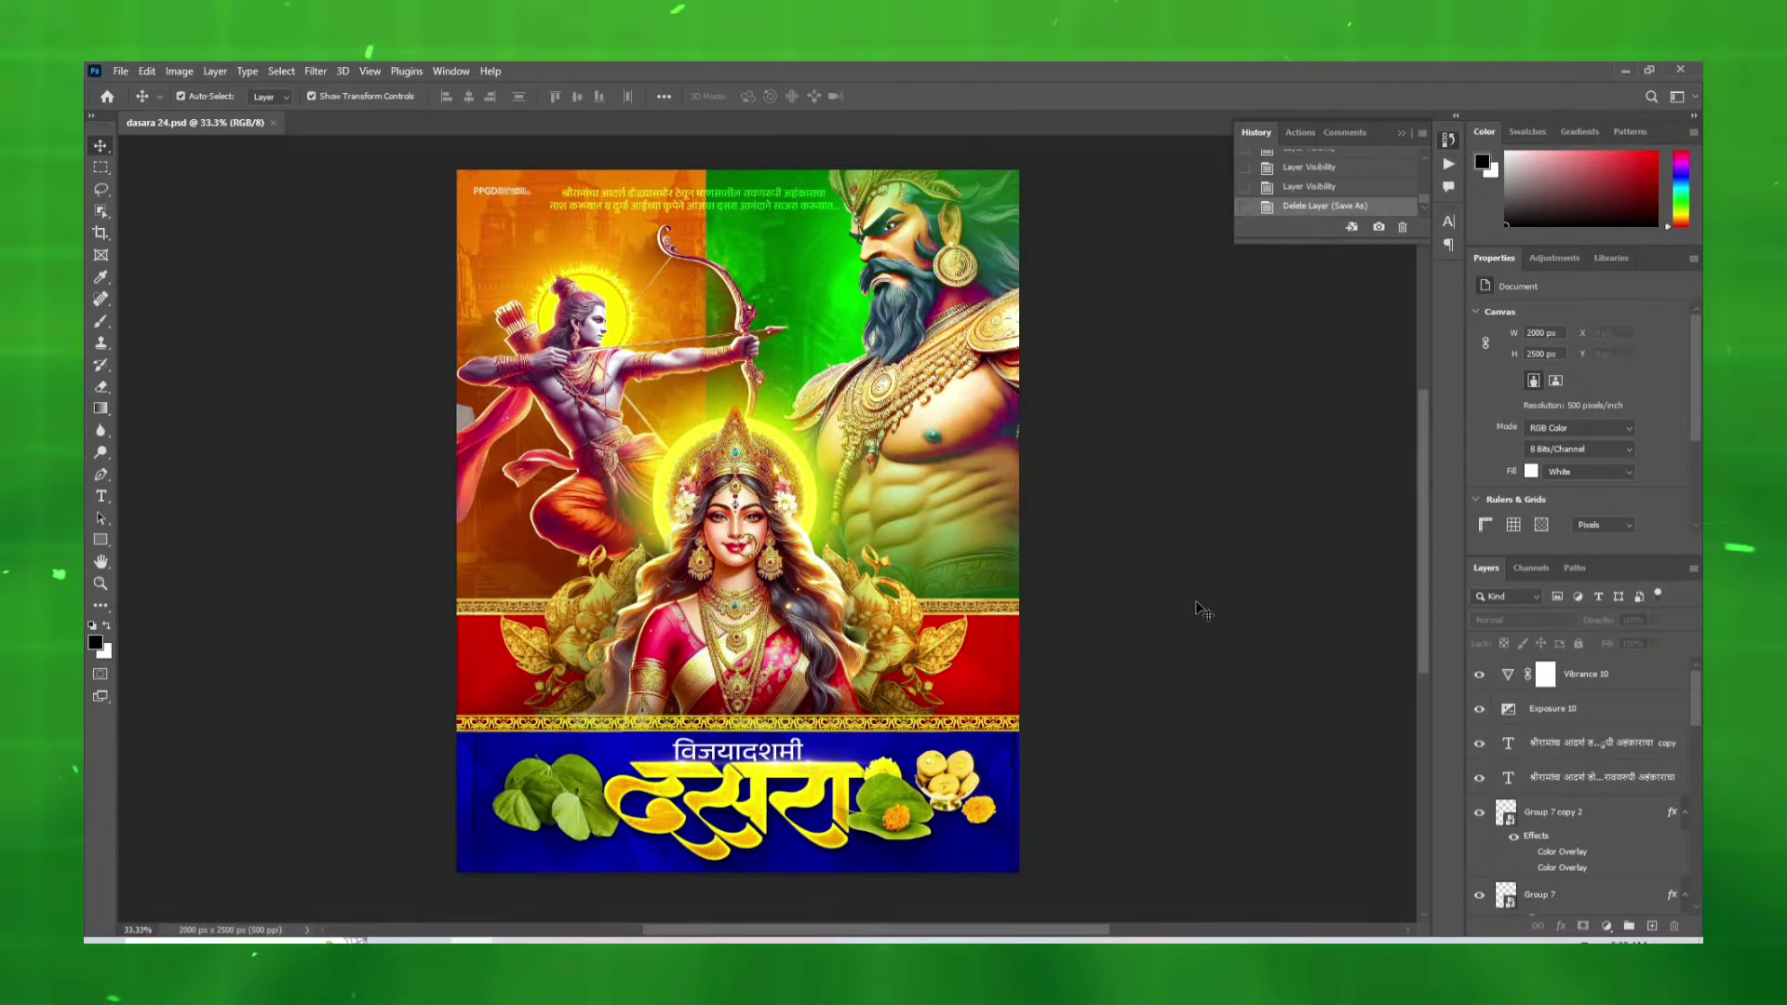
- Change the grey canvas surround around the poster to a custom white colour
right_click(1199, 609)
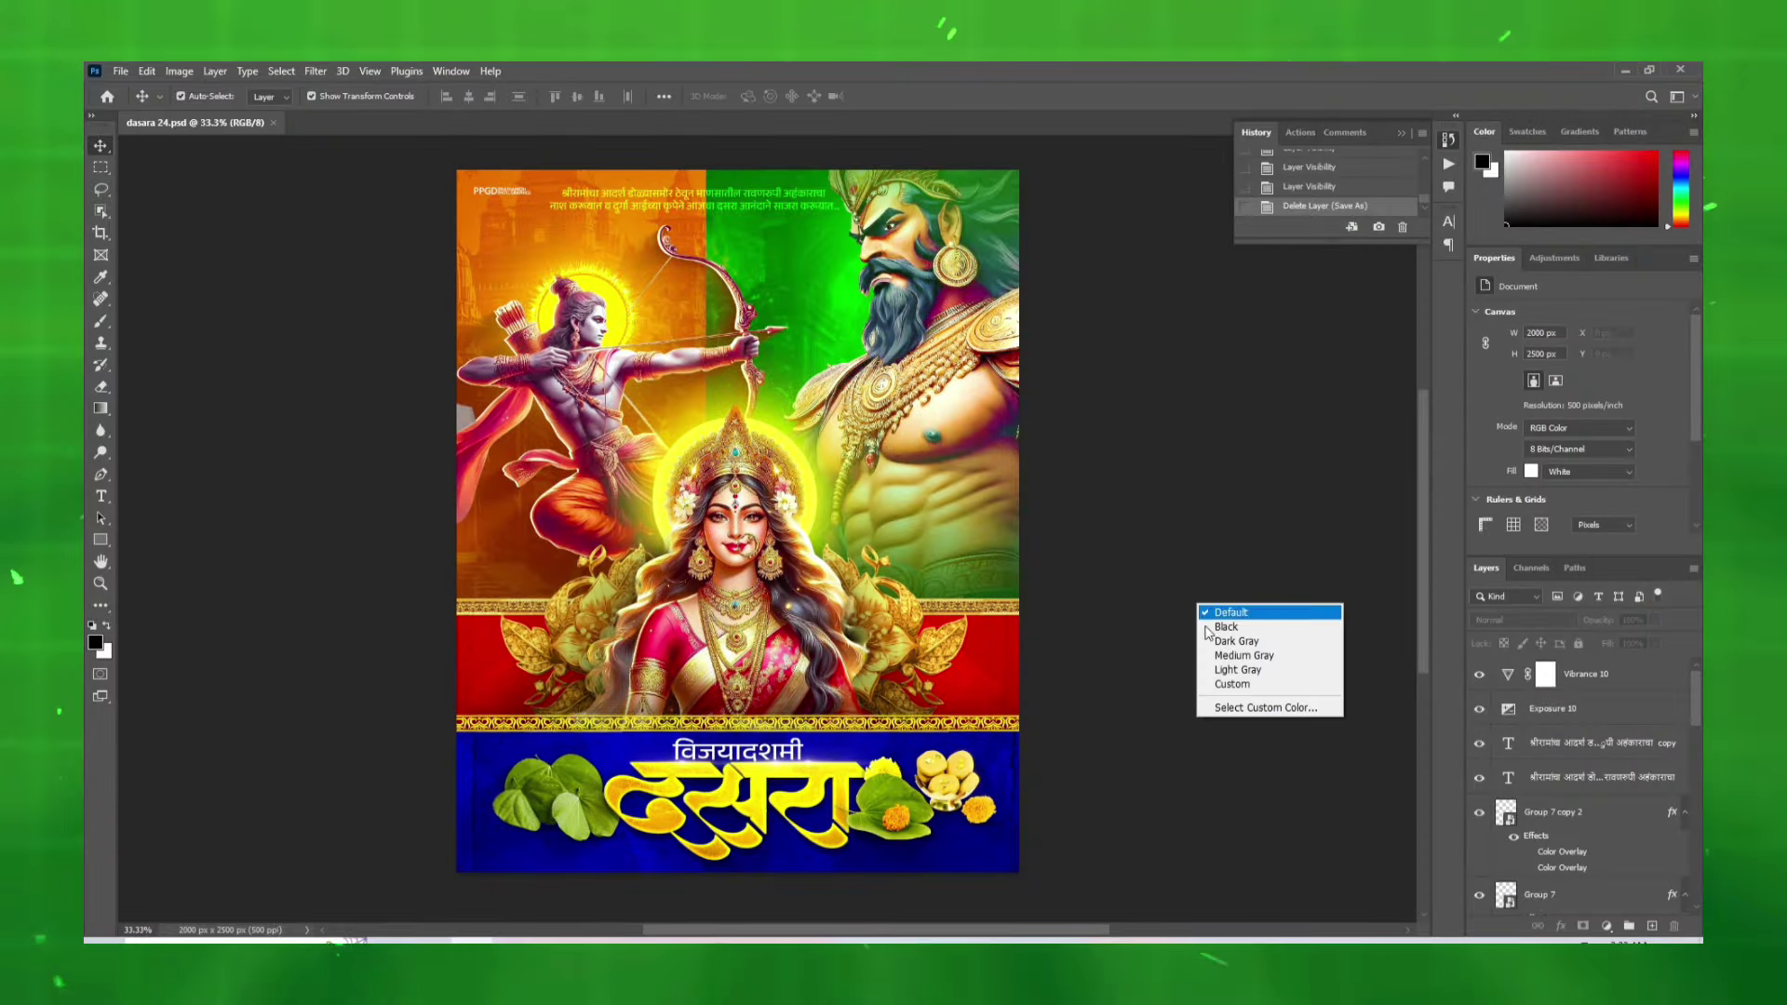
click(1229, 706)
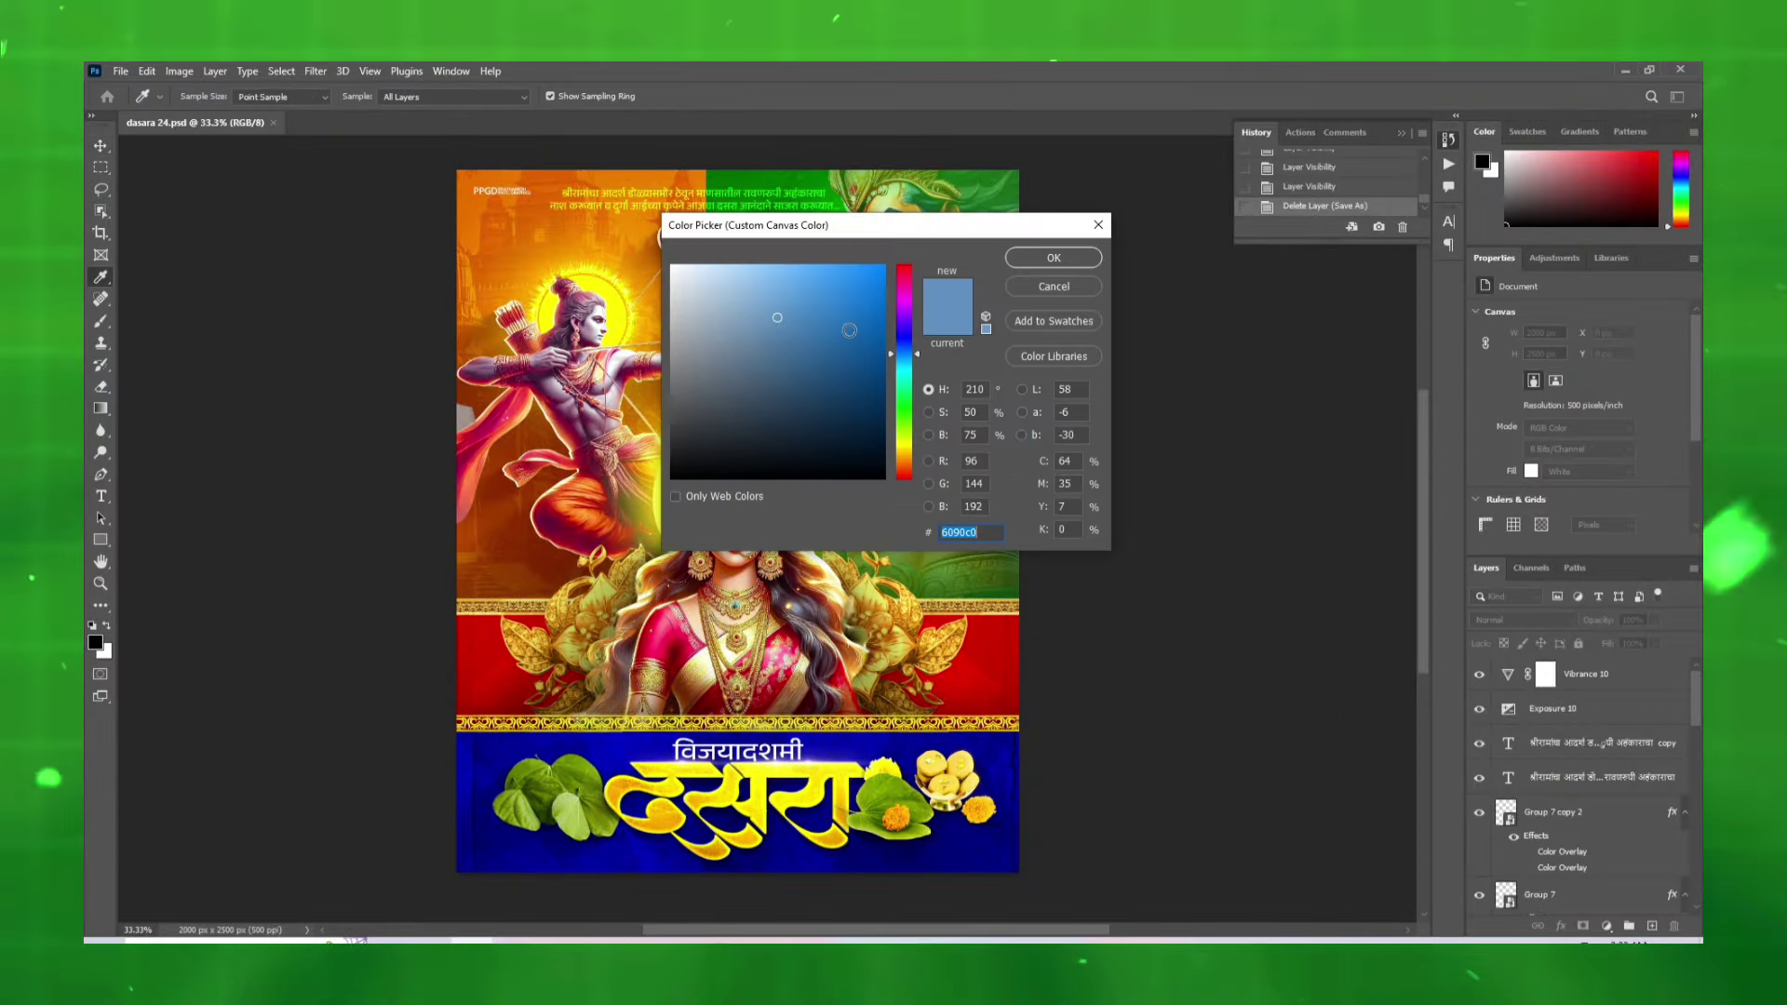
click(605, 208)
click(1053, 258)
key(v)
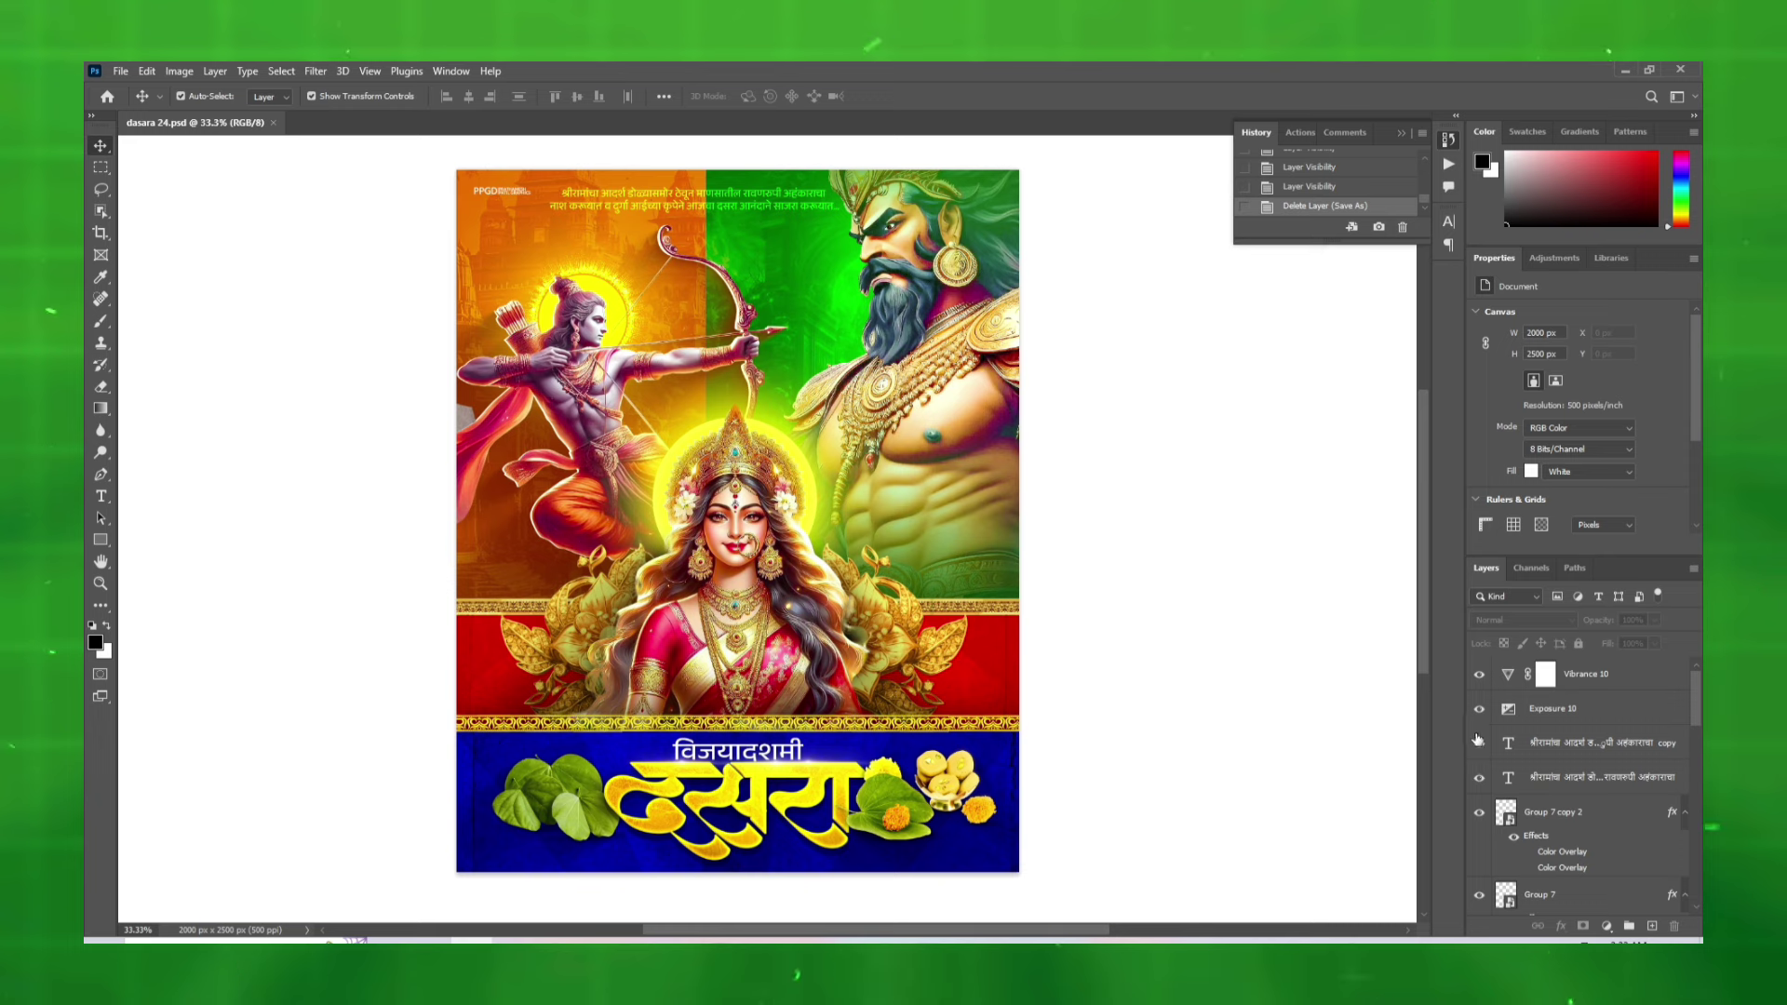
- Hide every poster layer, leaving only the white Background visible and selected
drag(1479, 673, 1479, 712)
mouse_move(1477, 894)
mouse_down()
mouse_move(1473, 936)
mouse_move(1470, 840)
mouse_up()
click(1478, 898)
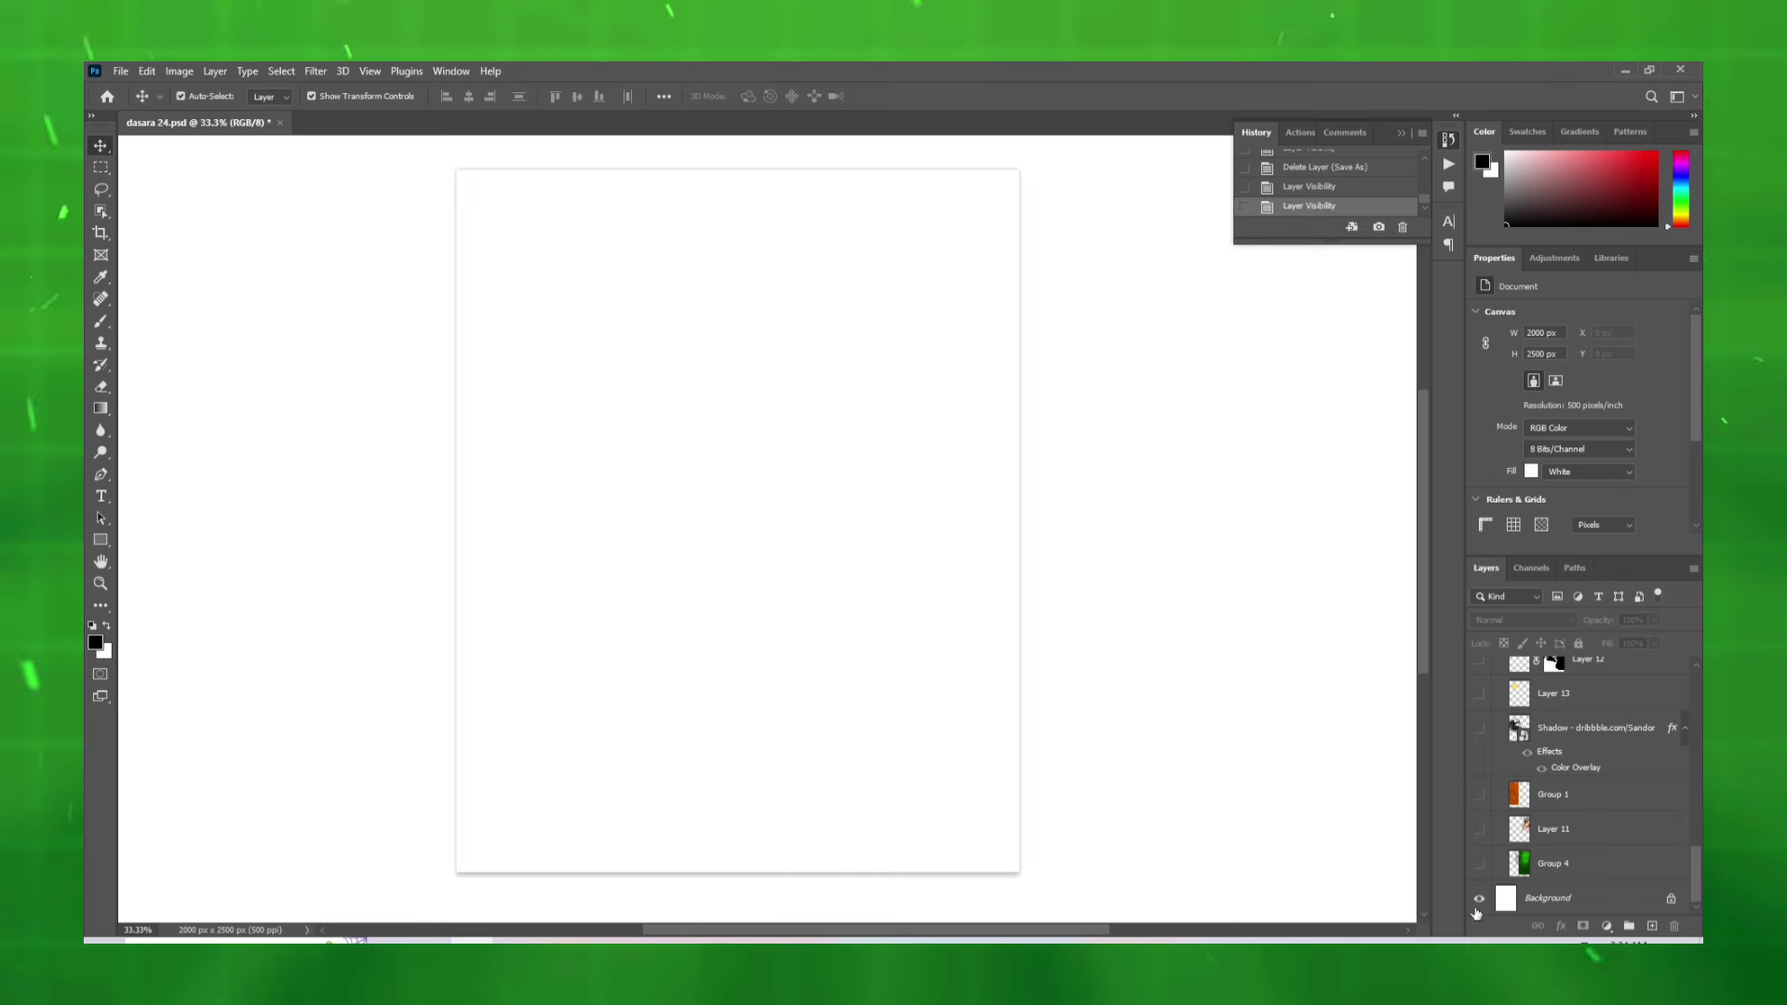
click(1582, 898)
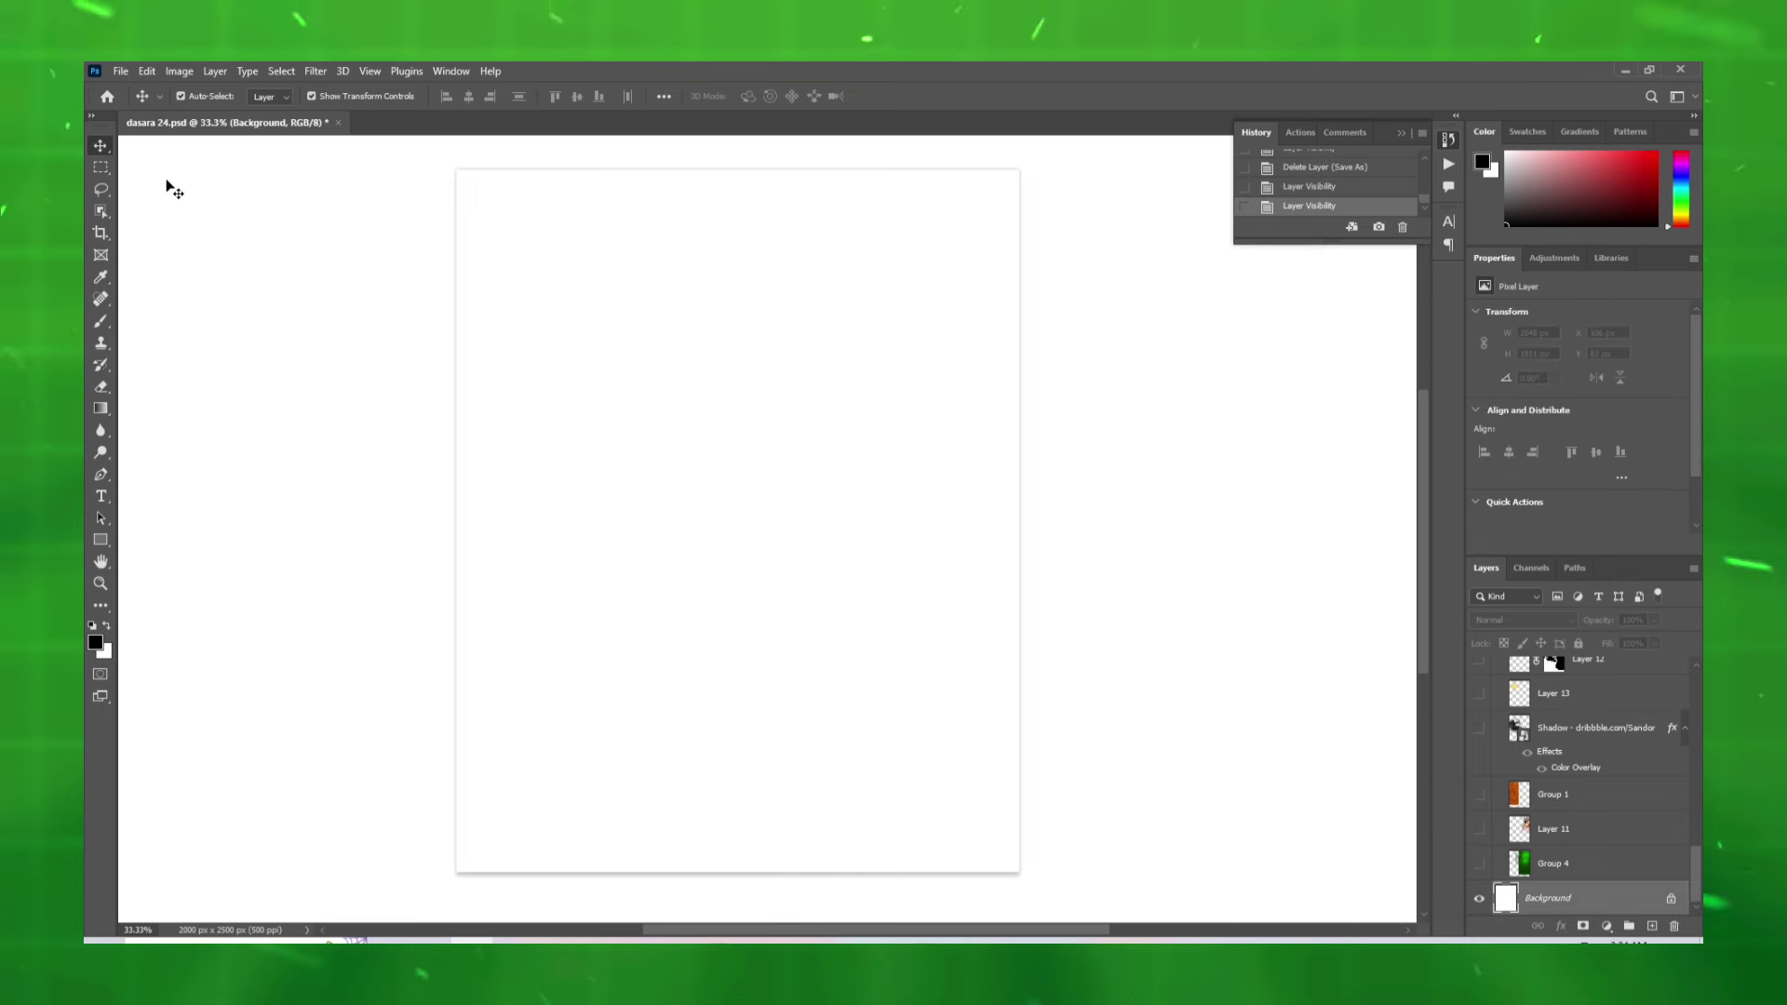
- Check the image size (4 × 5 inches at 500 ppi) and cancel without changes
click(180, 72)
click(205, 196)
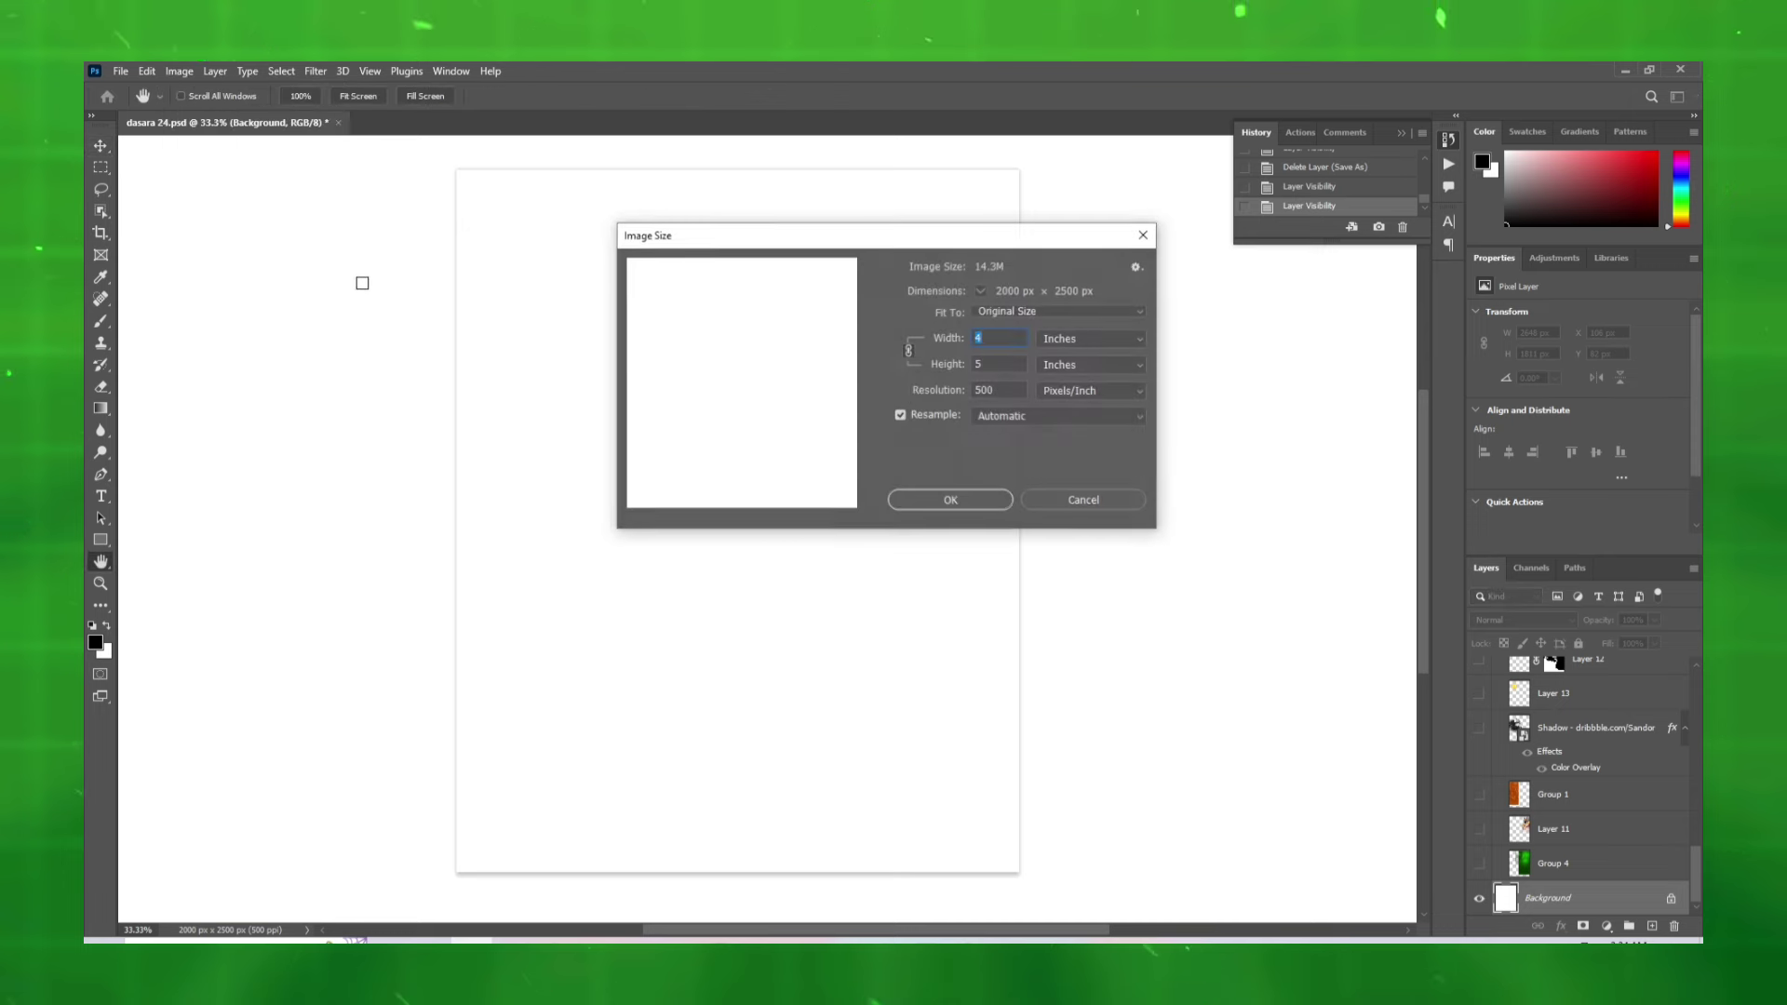
text(4)
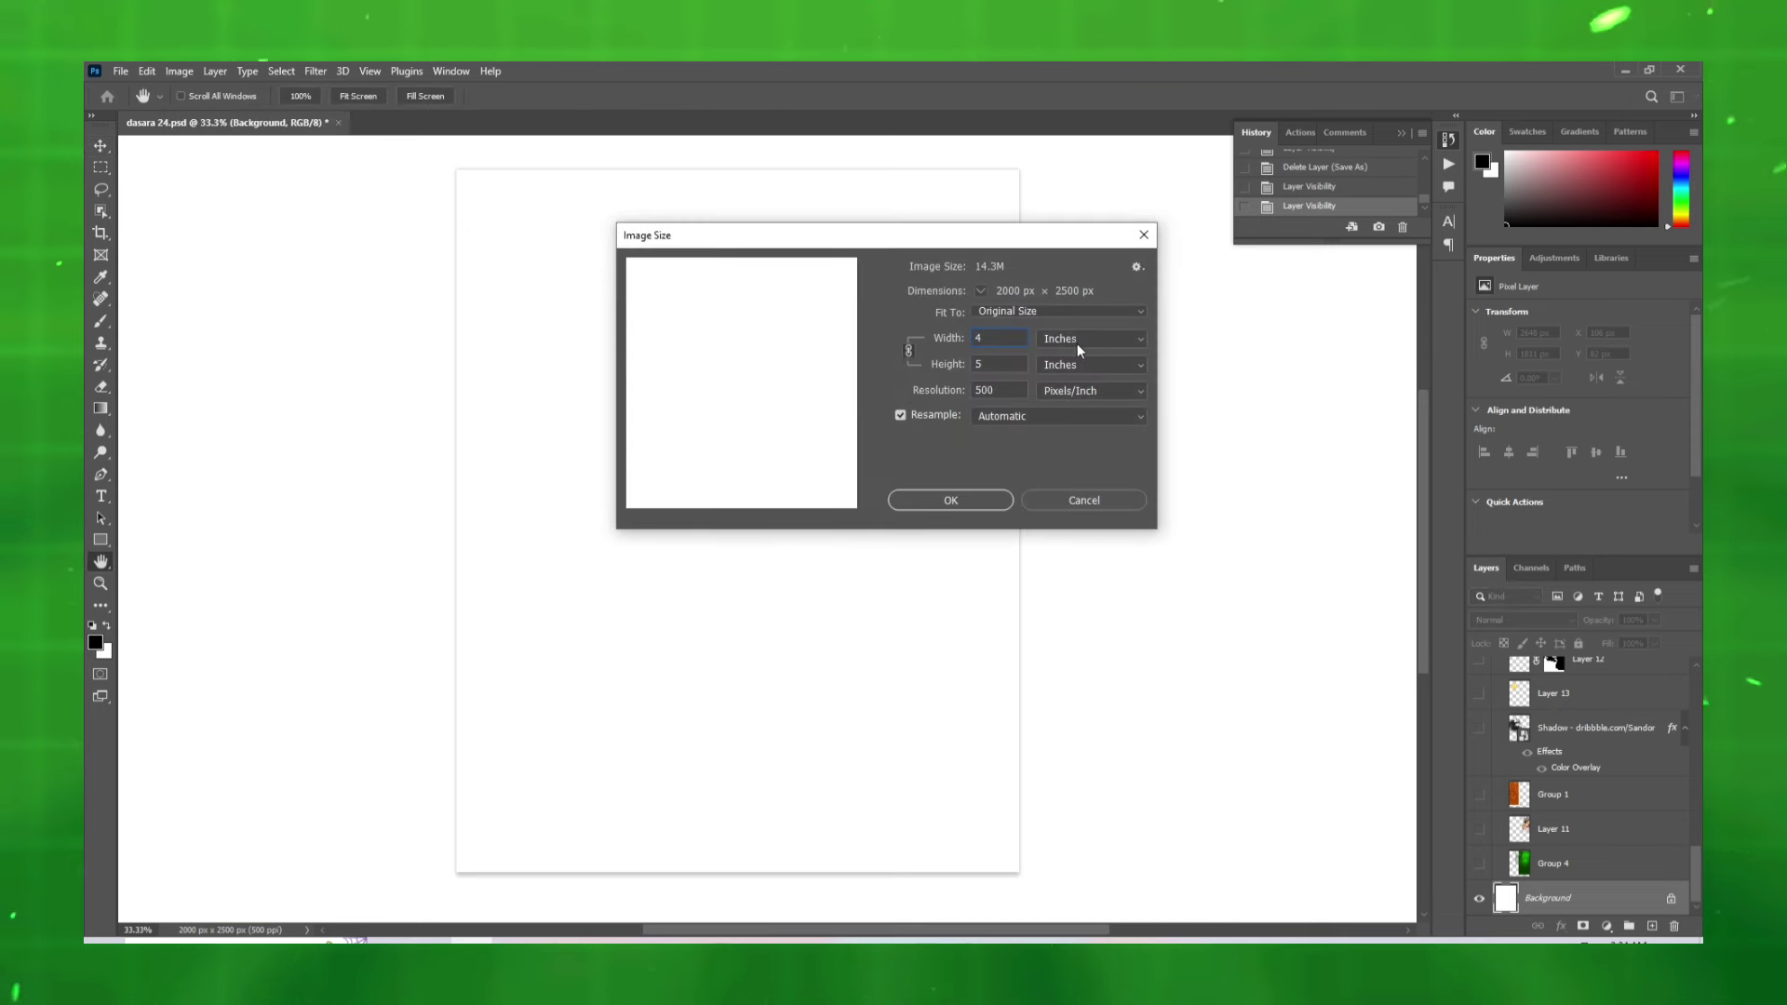
click(1084, 499)
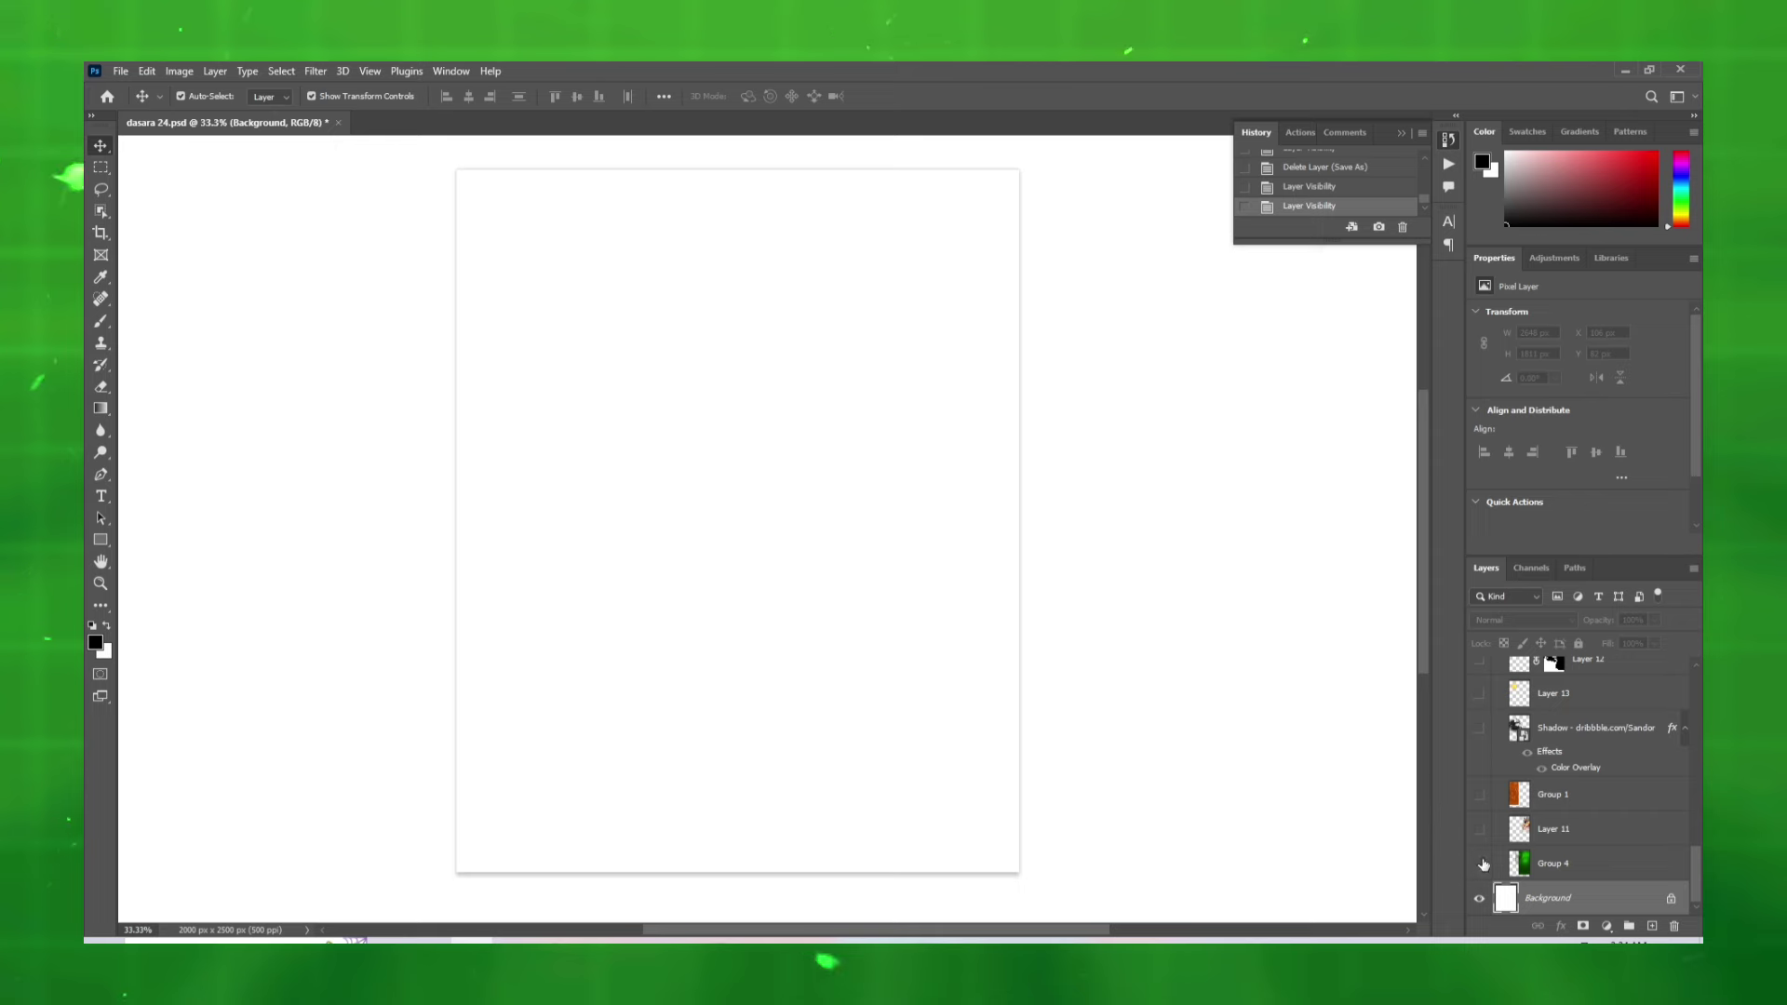
- Show Group 4's green Ravana panel and the orange temple panel, then select Layer 11
click(1482, 865)
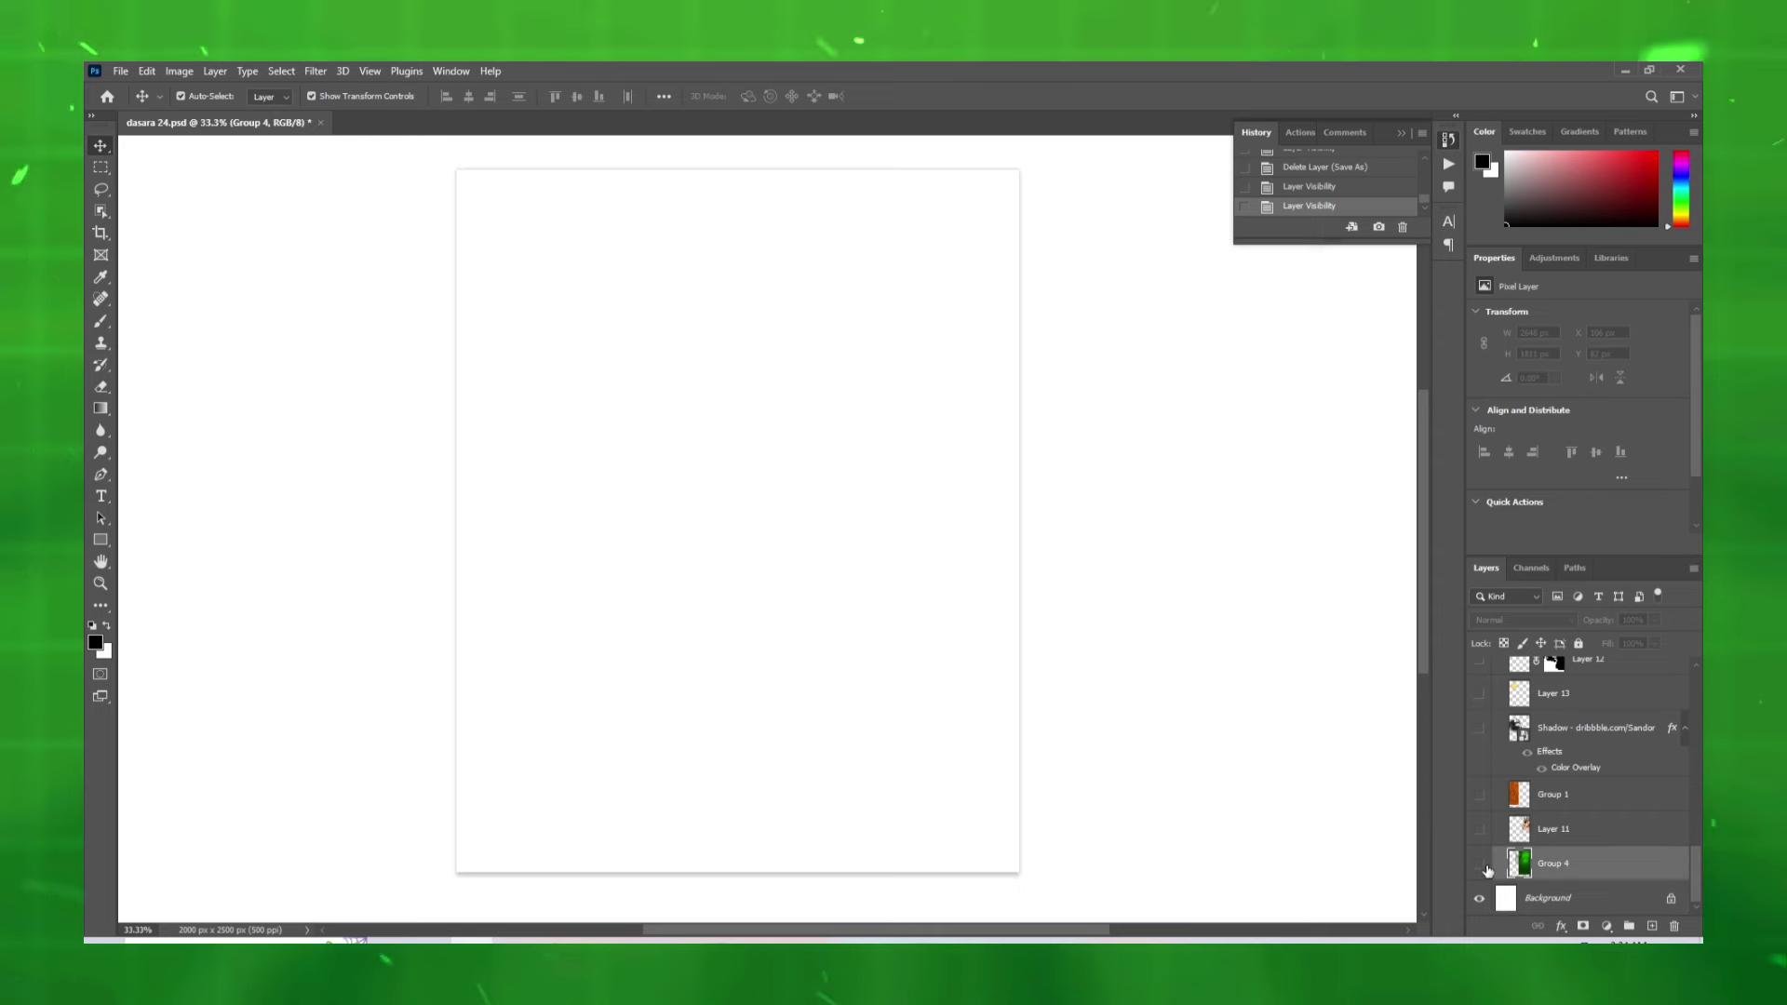
click(1480, 865)
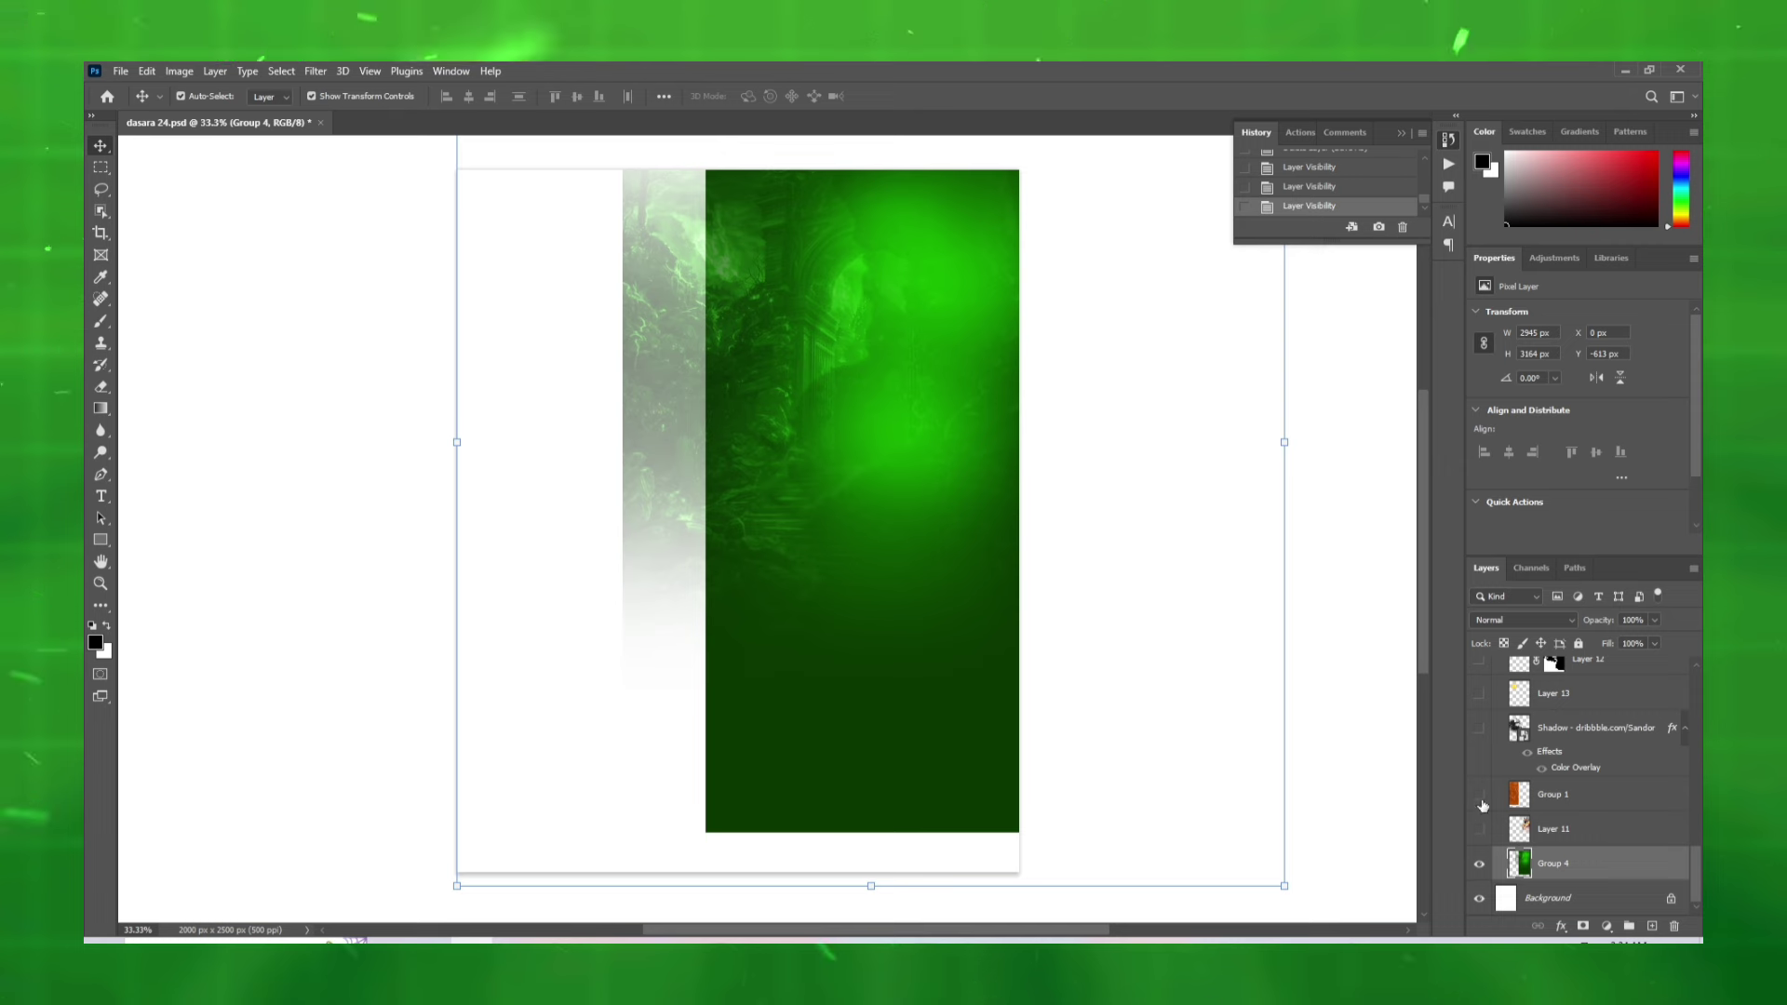
click(1481, 799)
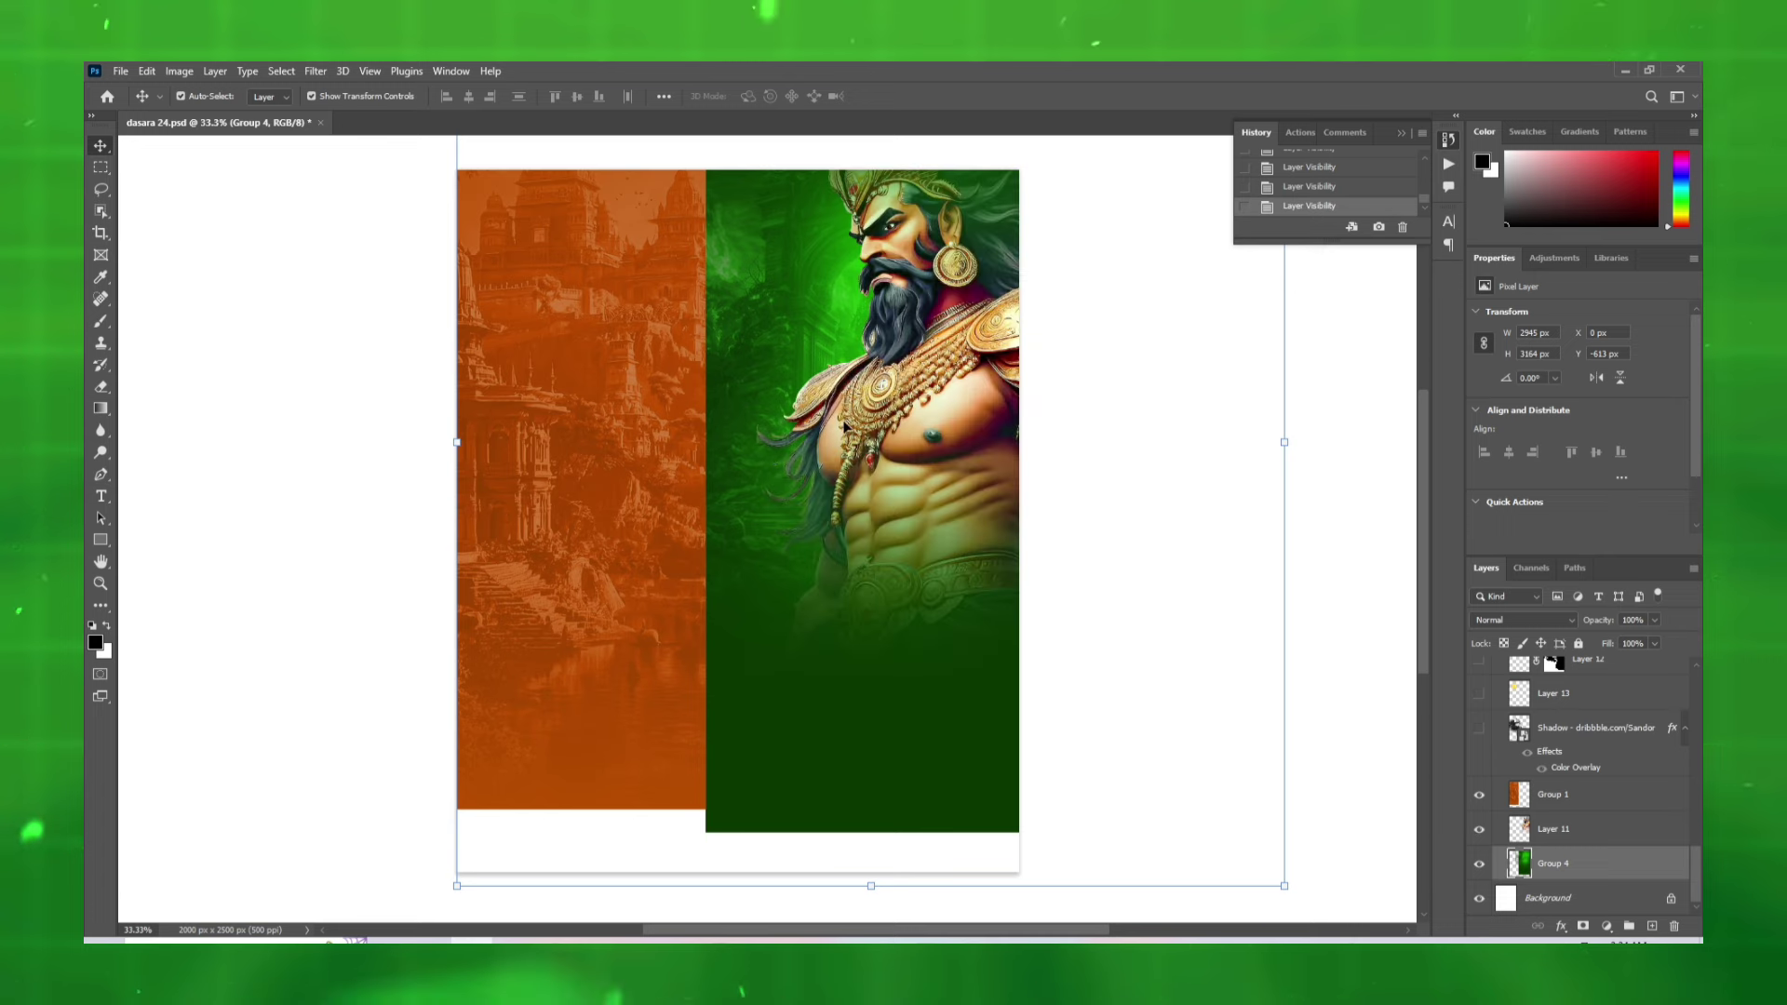
click(1557, 830)
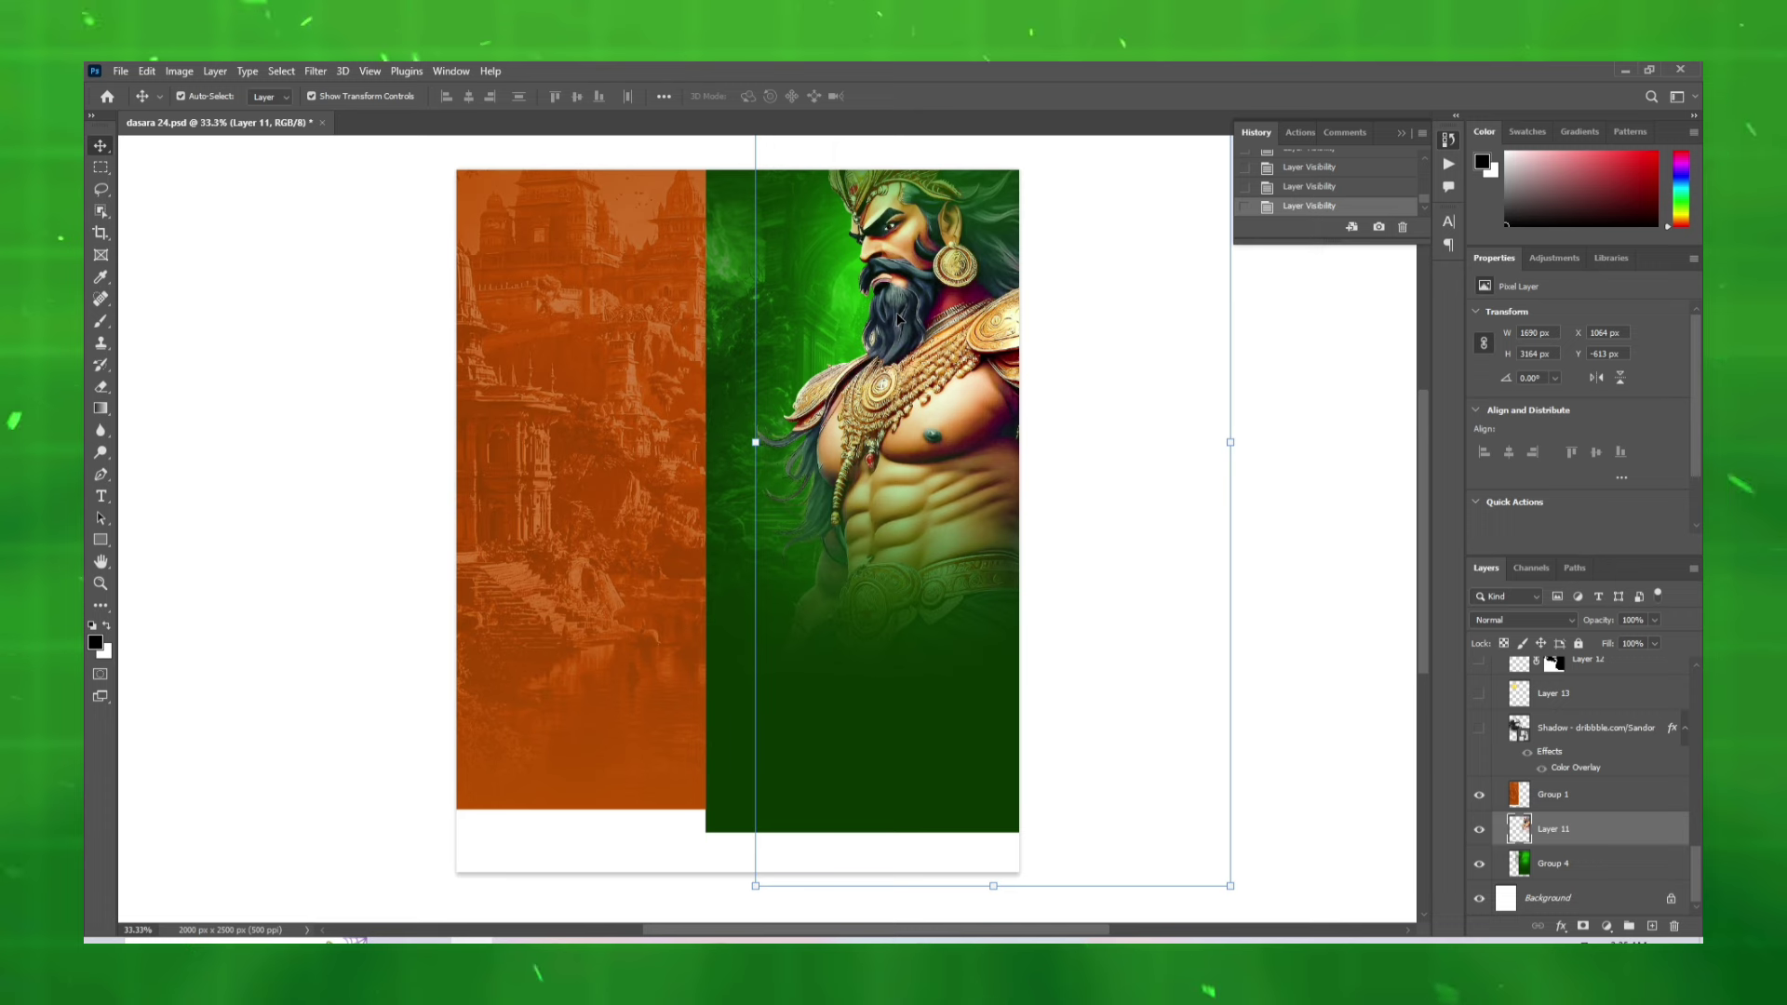
- Show and select the dark Shadow warrior silhouette layer
scroll(1518, 823, up, 1)
scroll(1518, 824, up, 1)
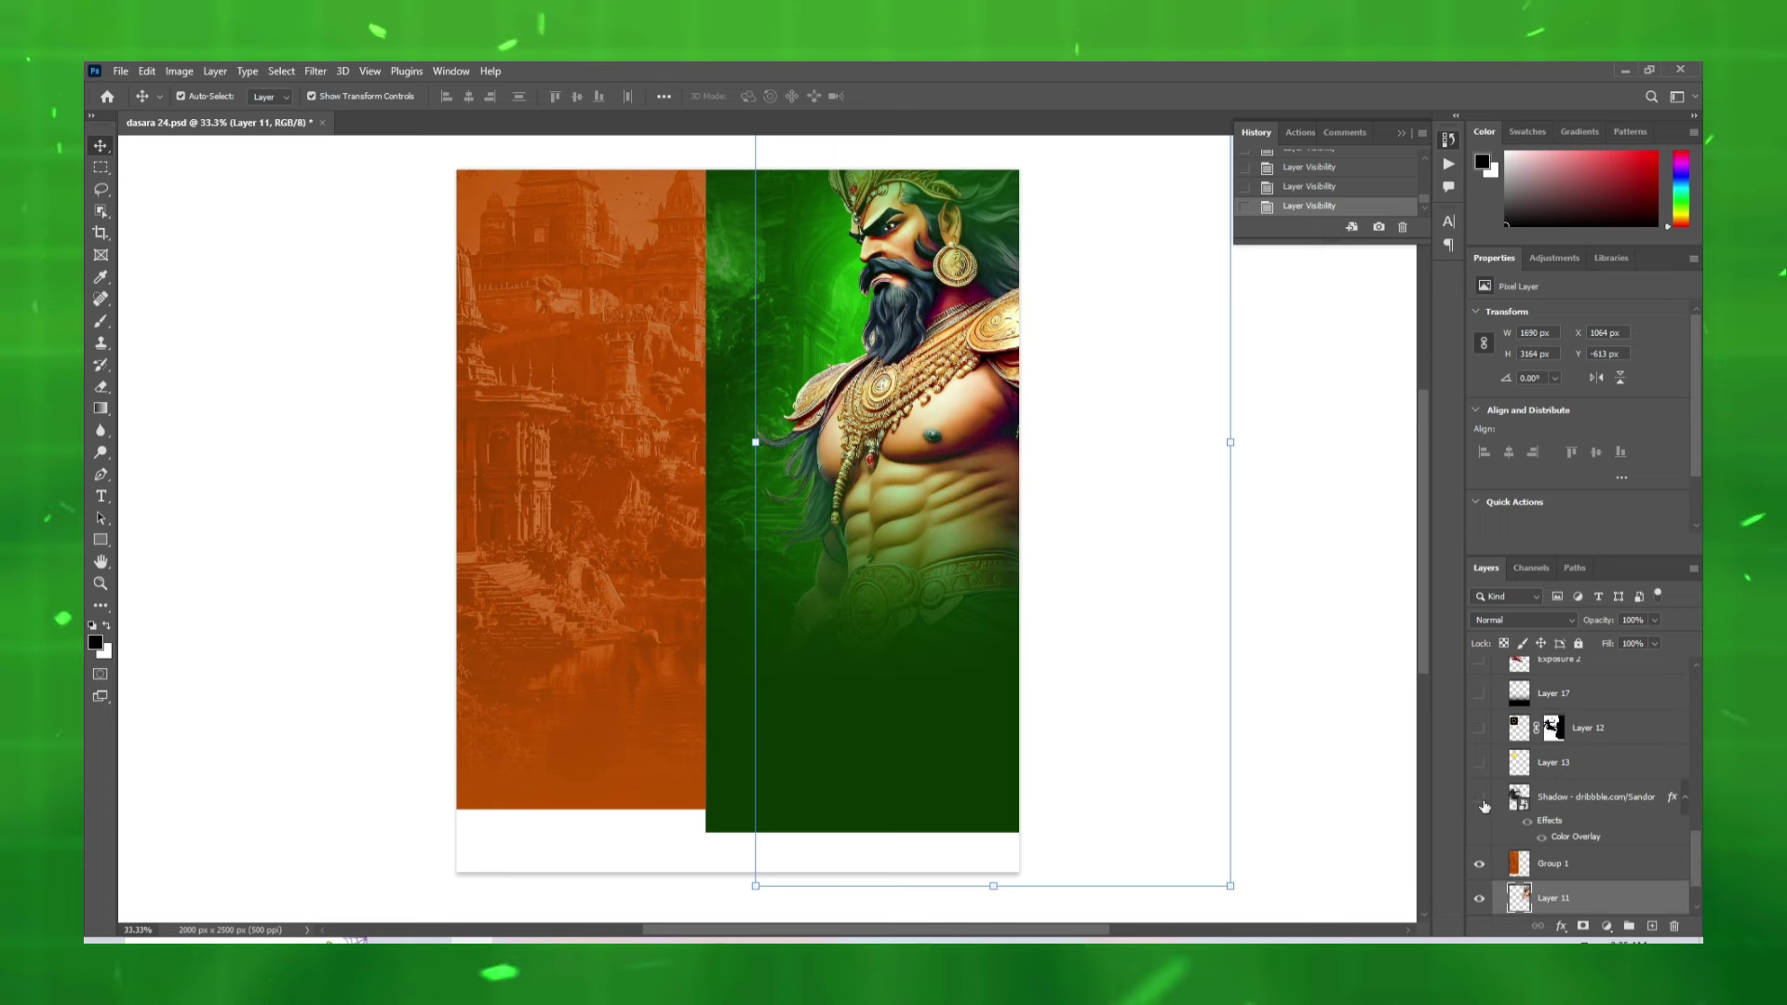
click(1481, 797)
click(1523, 802)
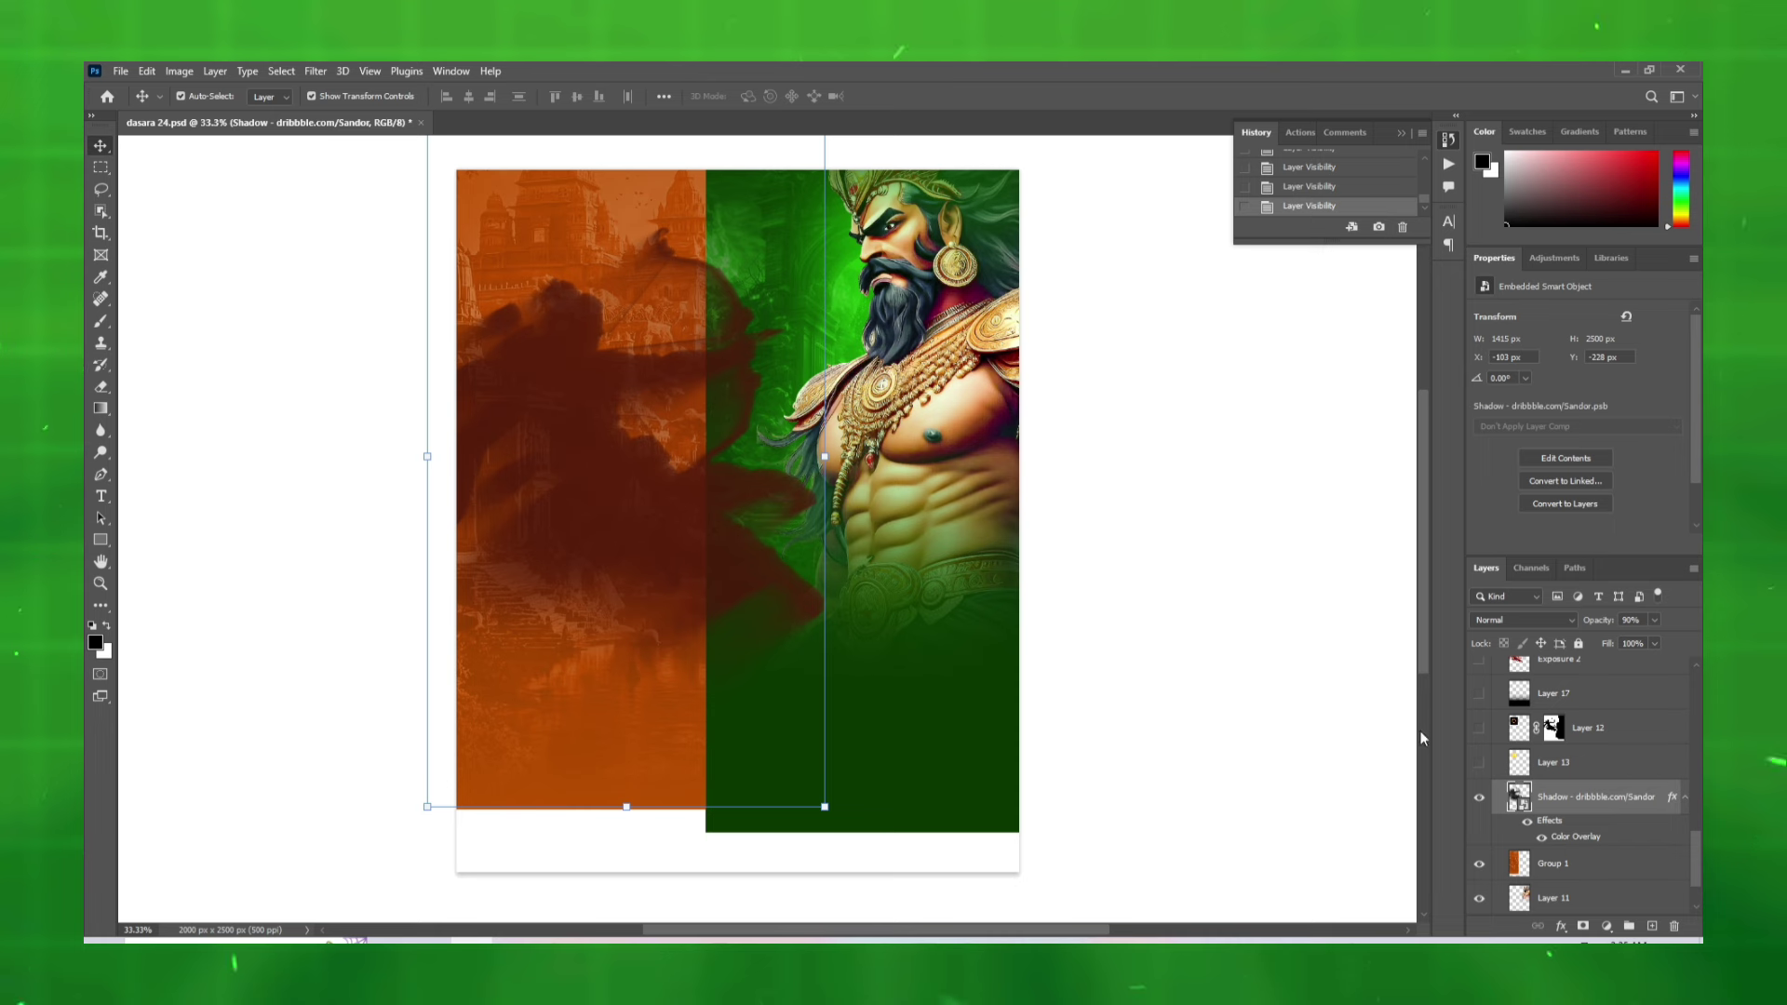
- Show the yellow sun in Color Dodge, its glow, and the black bottom band
click(1481, 763)
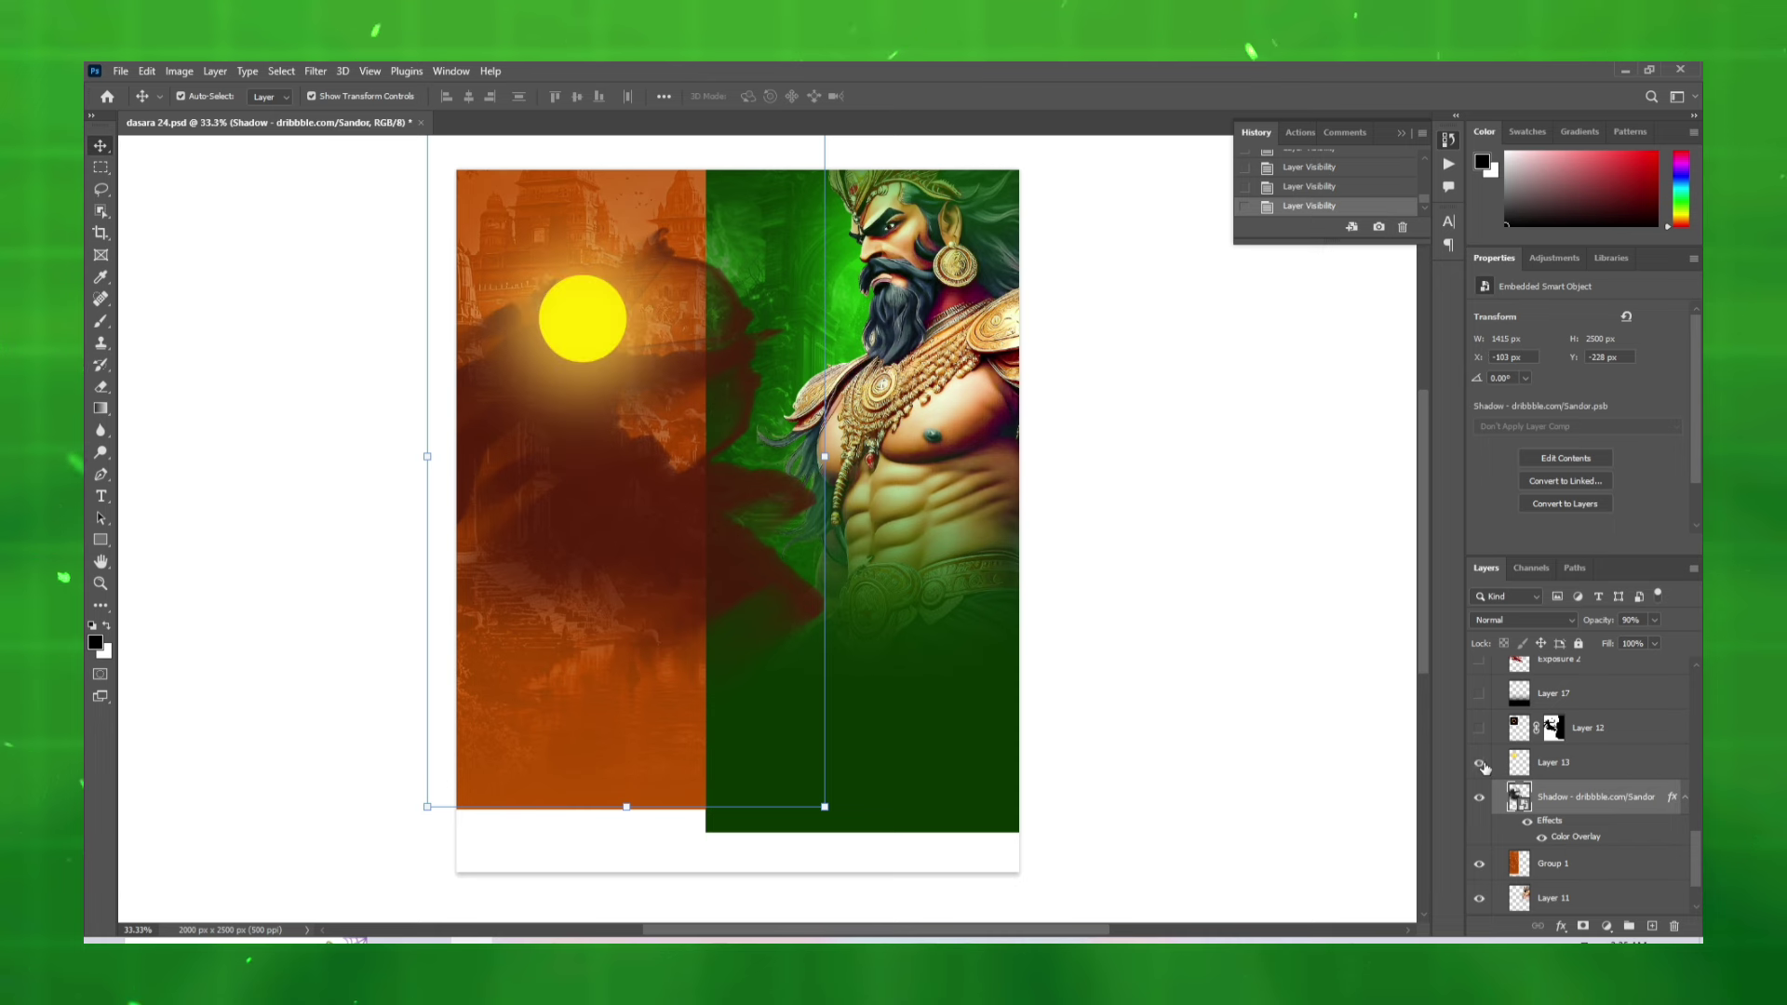
click(568, 319)
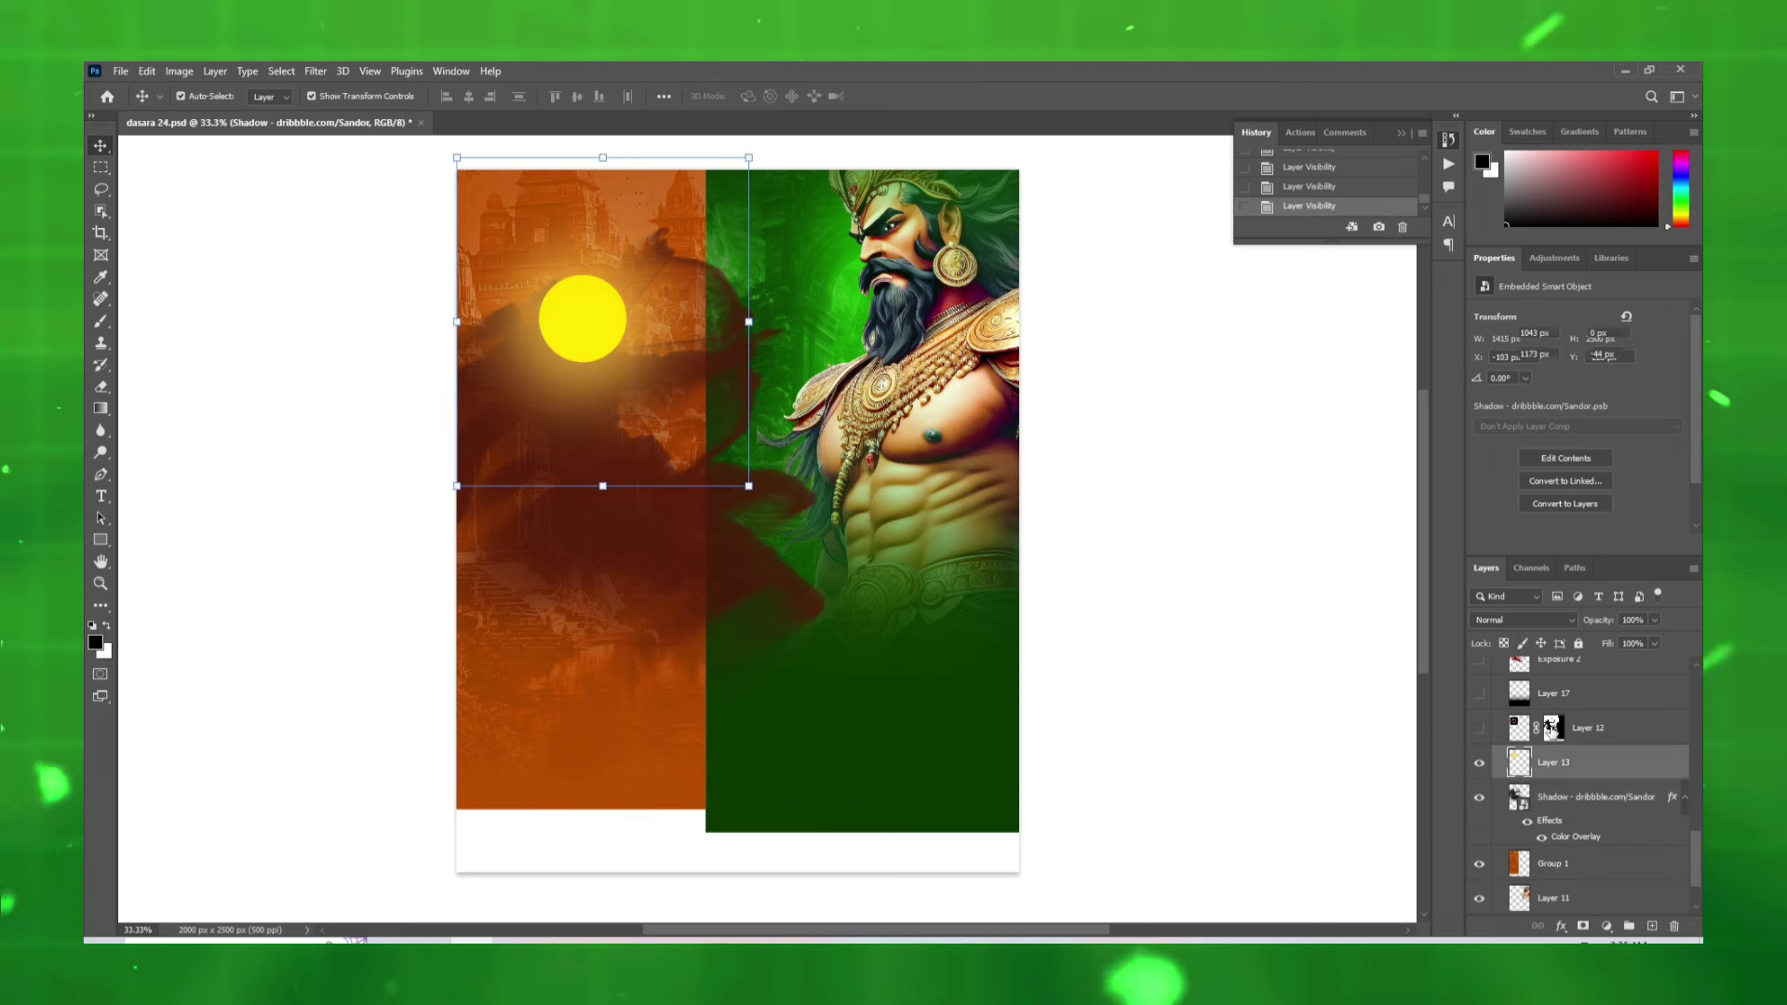
click(1519, 621)
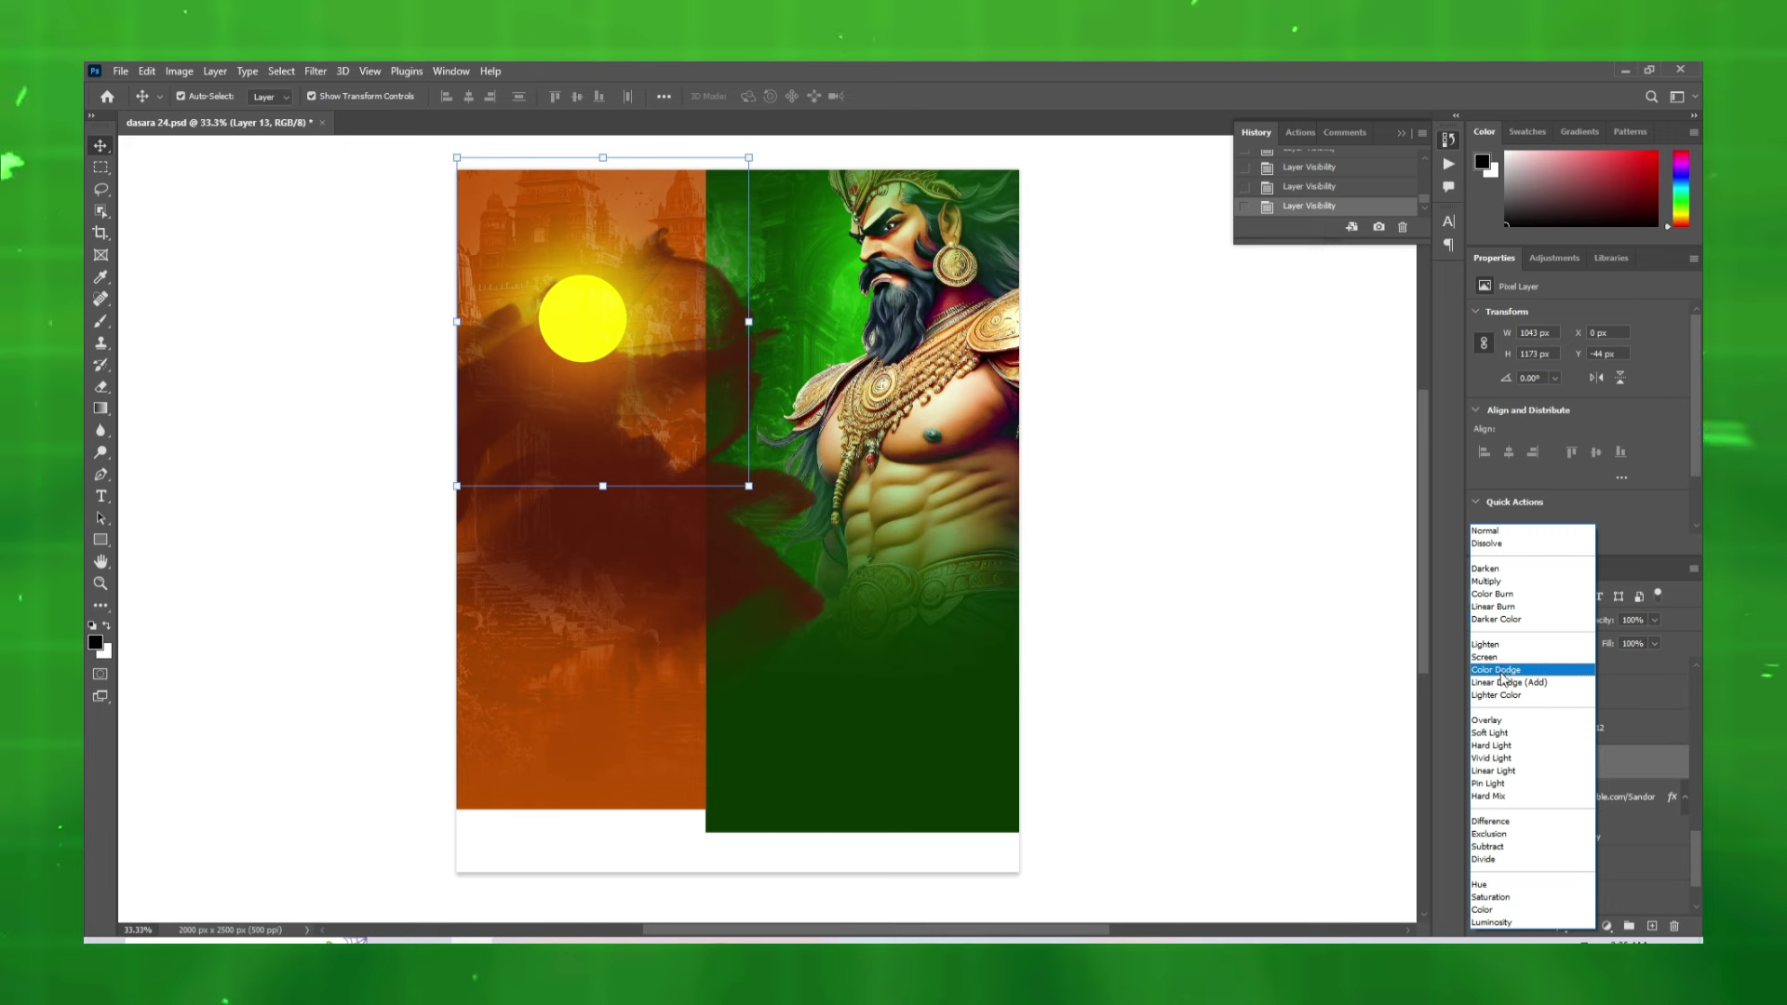
click(1503, 671)
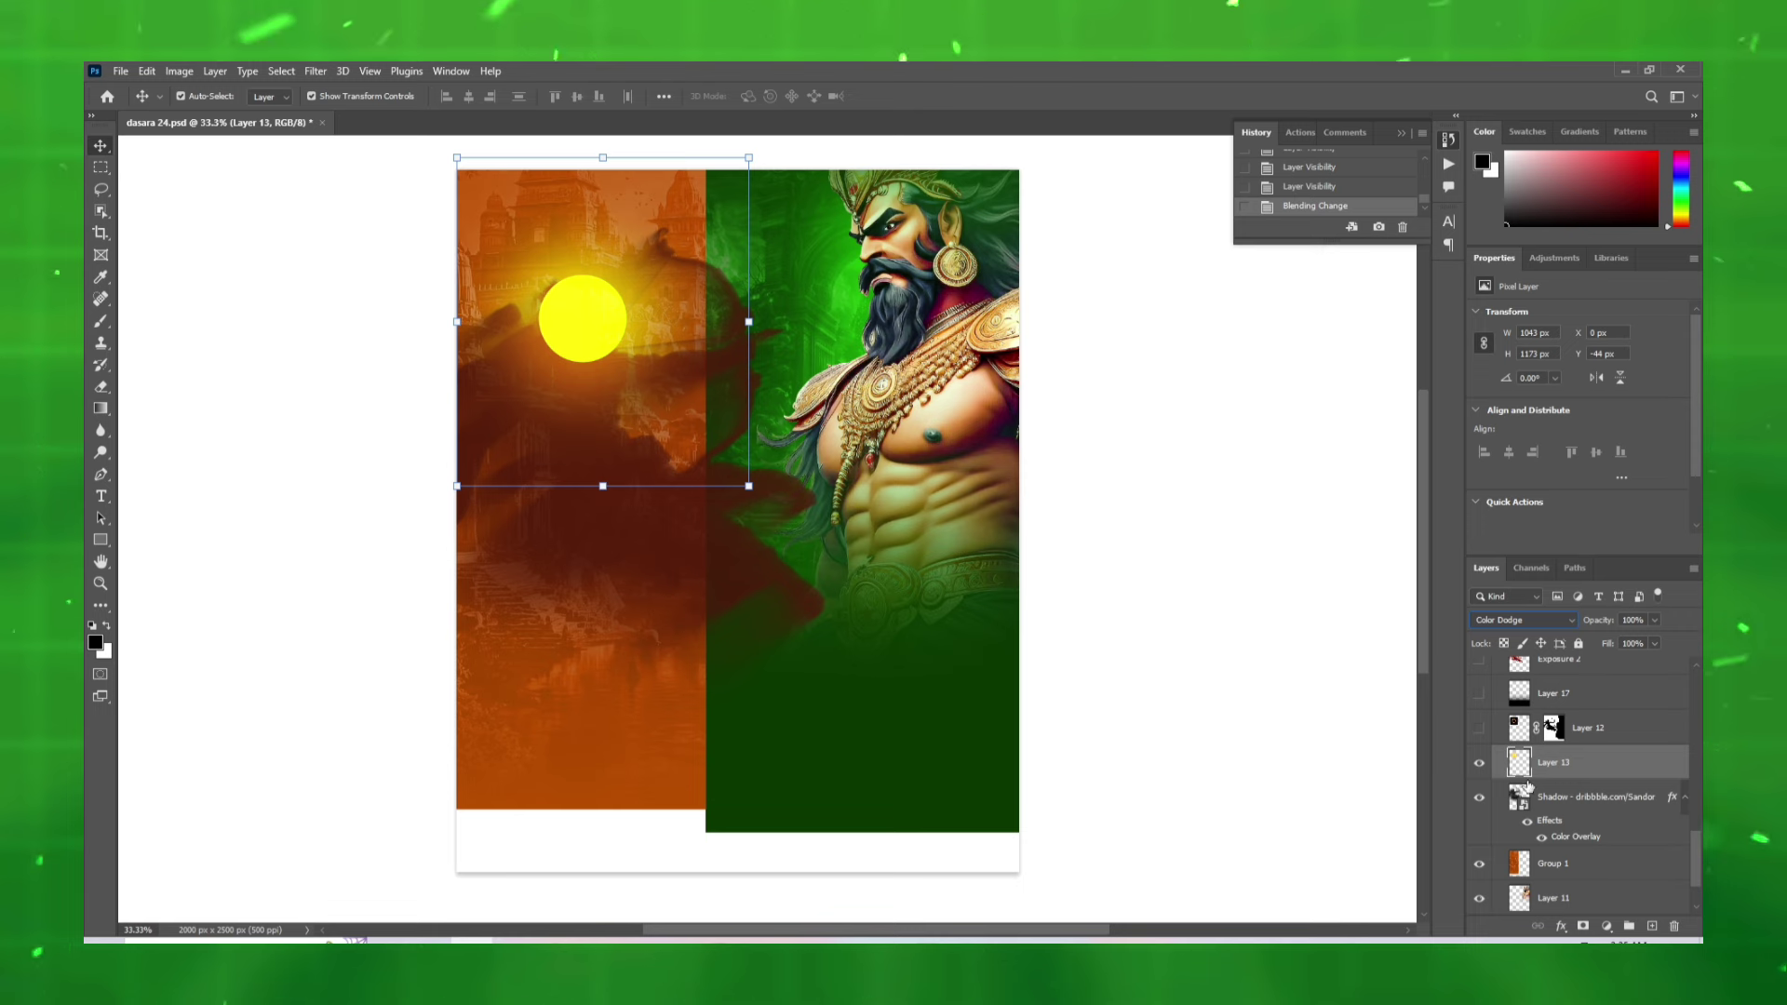
click(1503, 730)
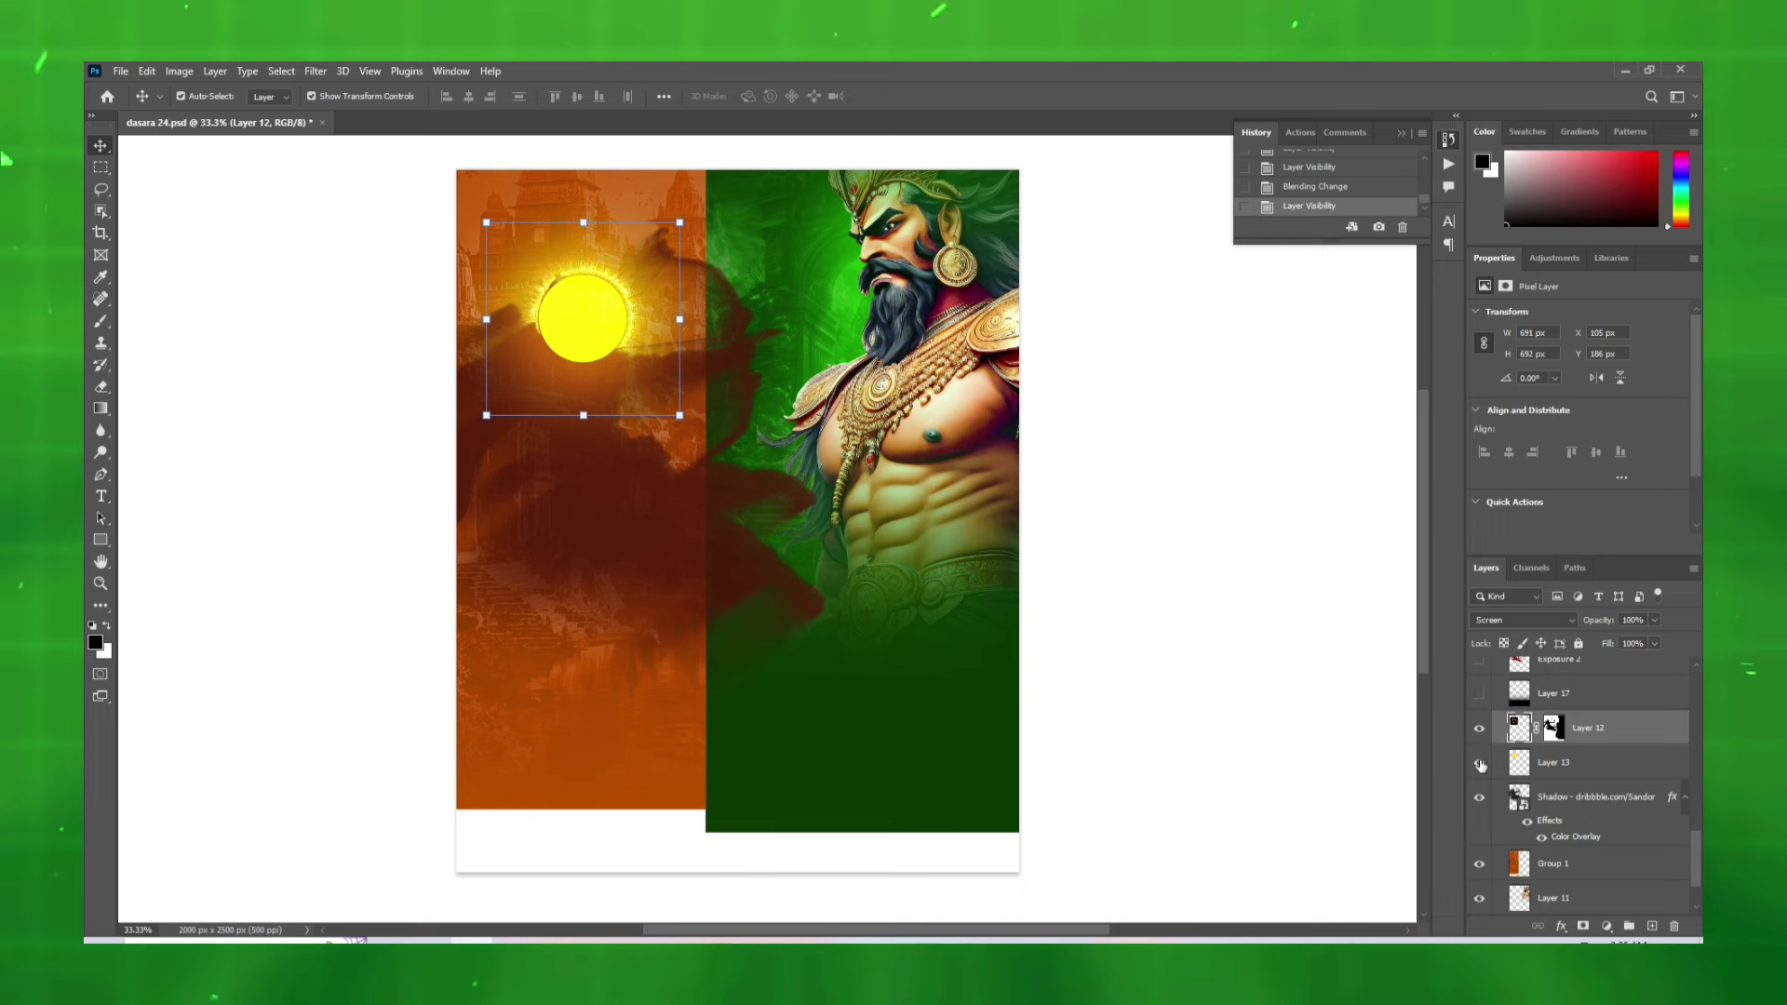
scroll(1483, 770, up, 2)
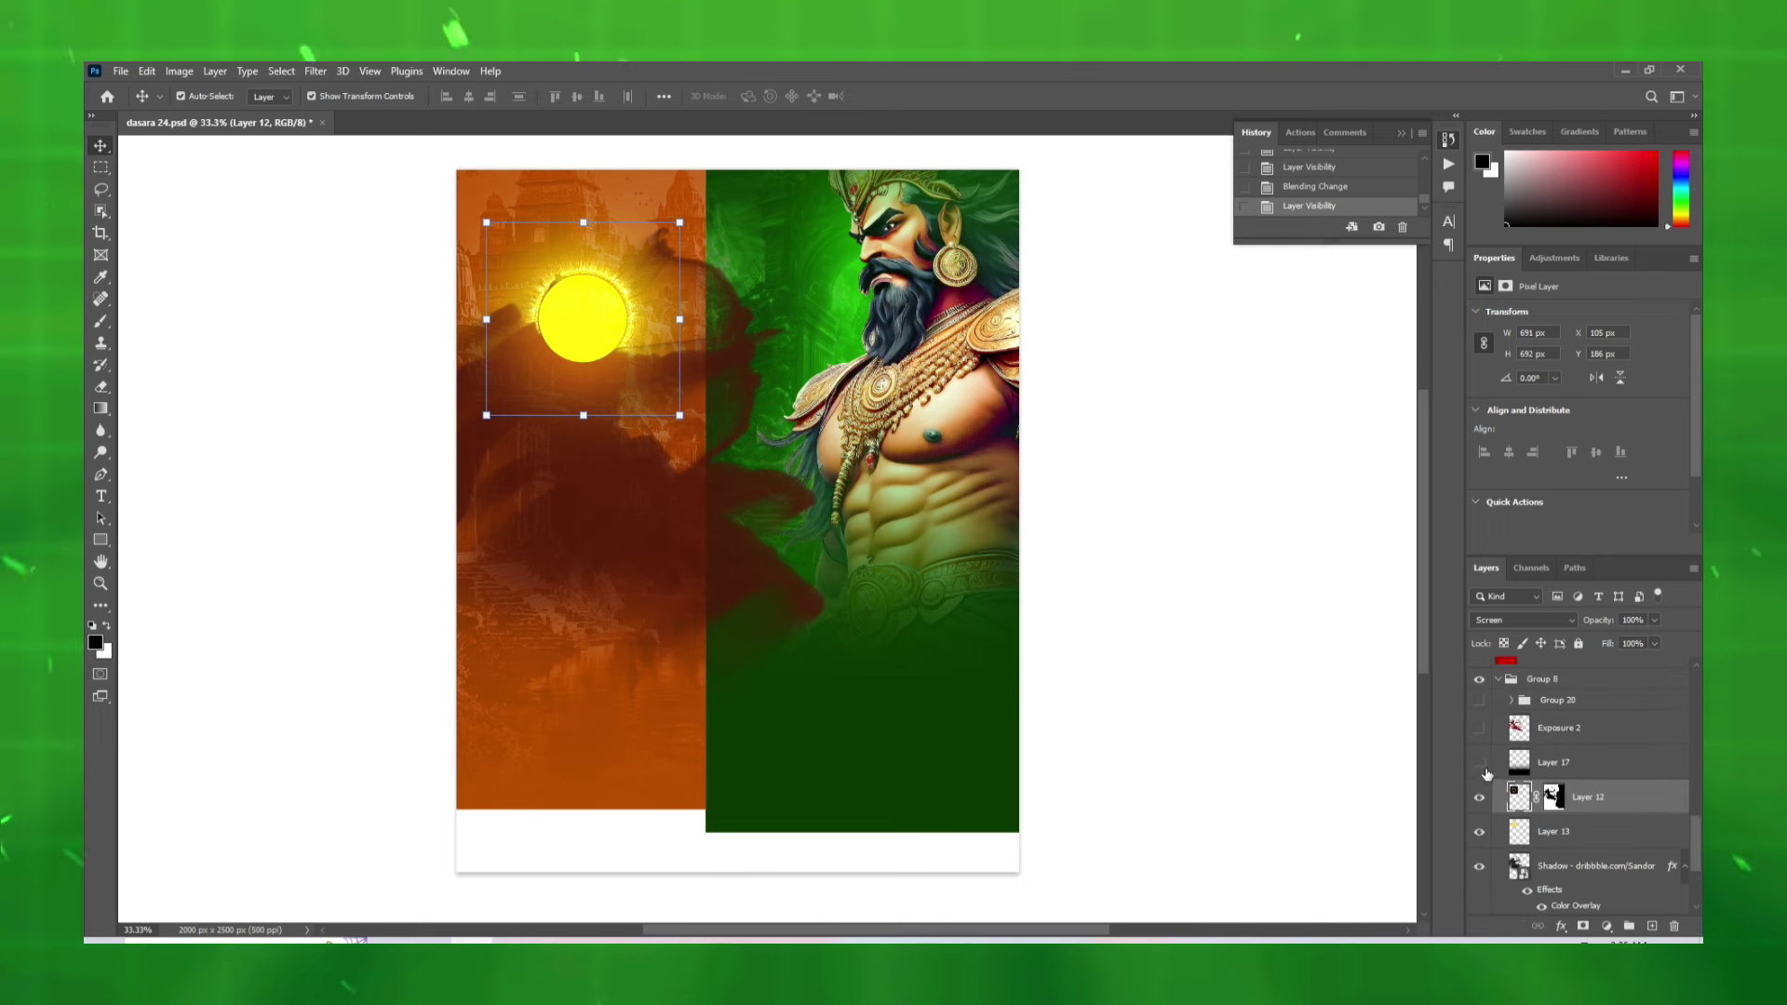
click(1479, 762)
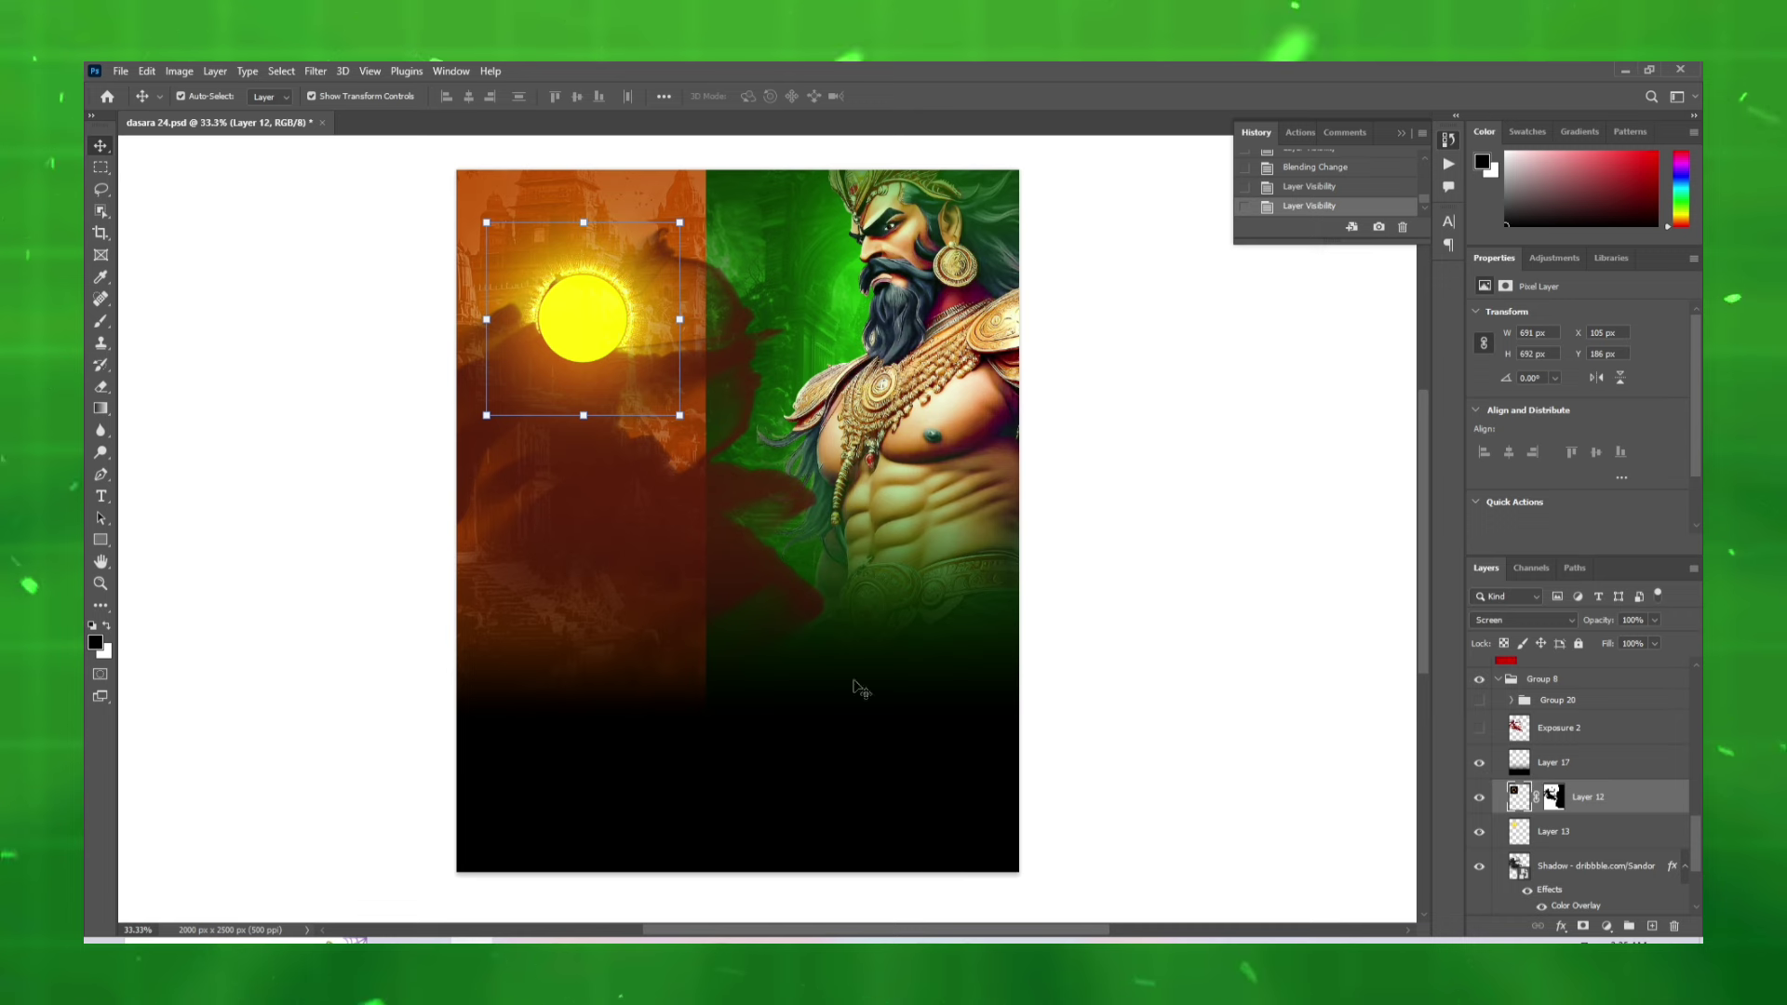
- Browse the Basics gradient presets, then show and select the Exposure 2 archer layer
key(g)
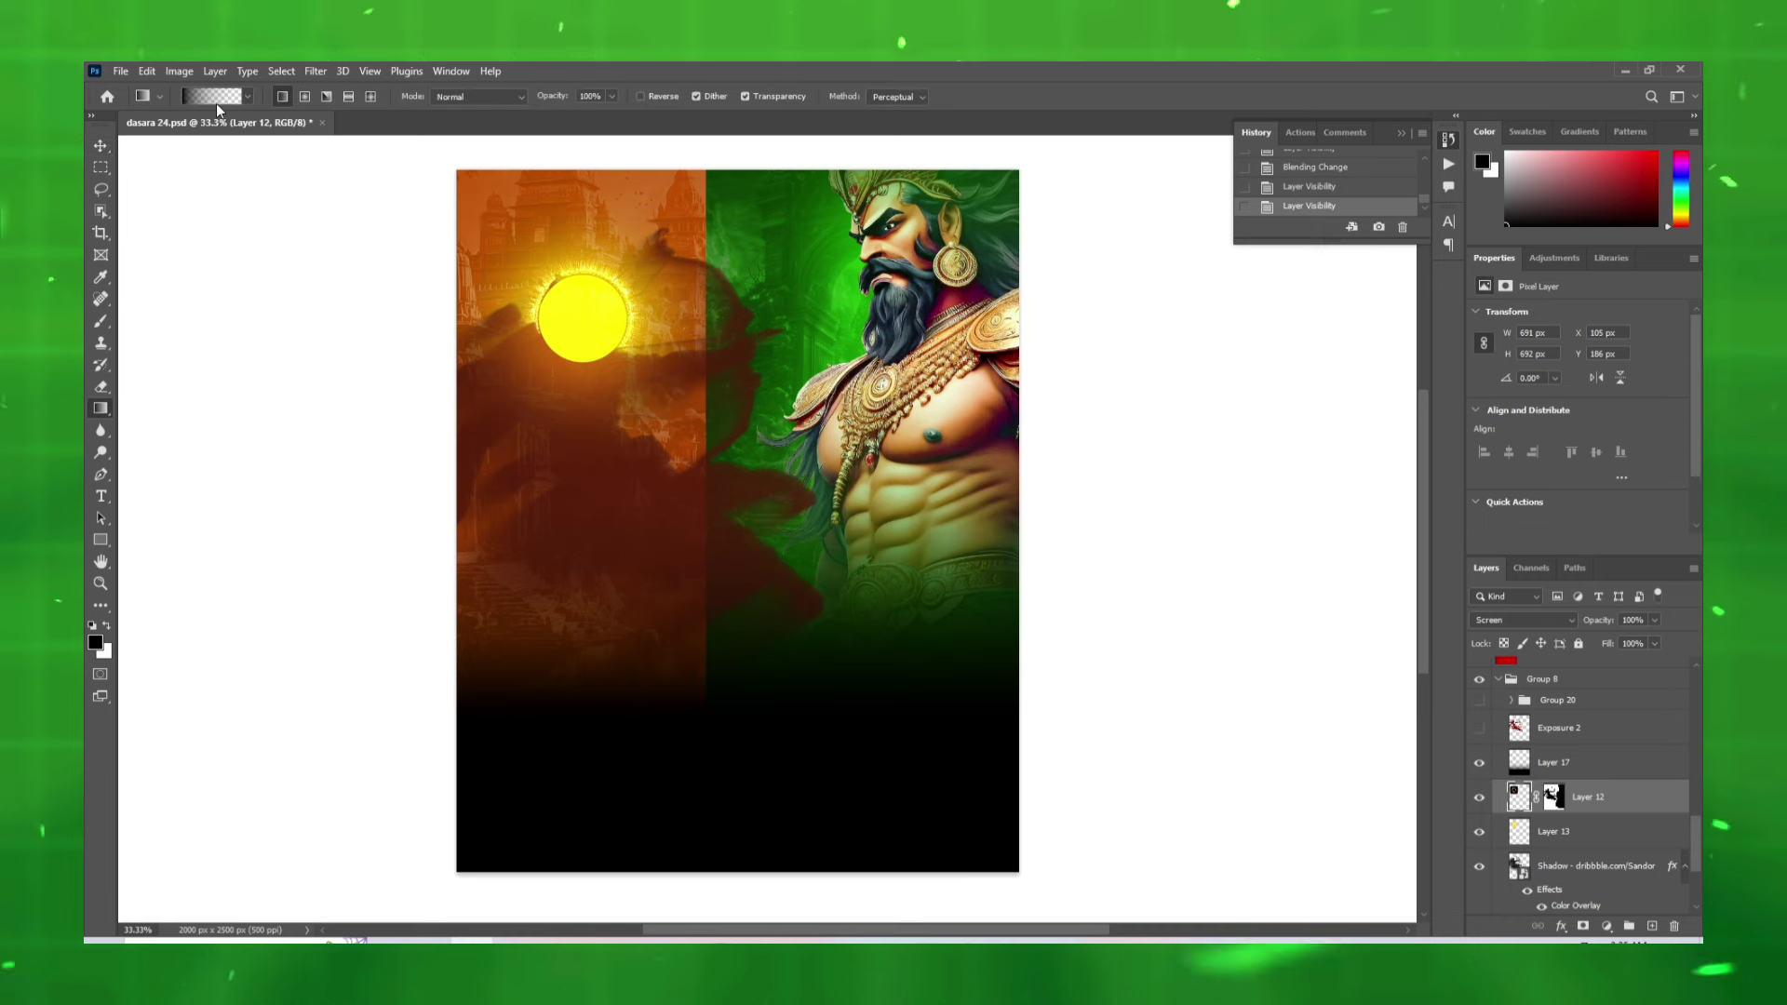
click(213, 96)
click(718, 247)
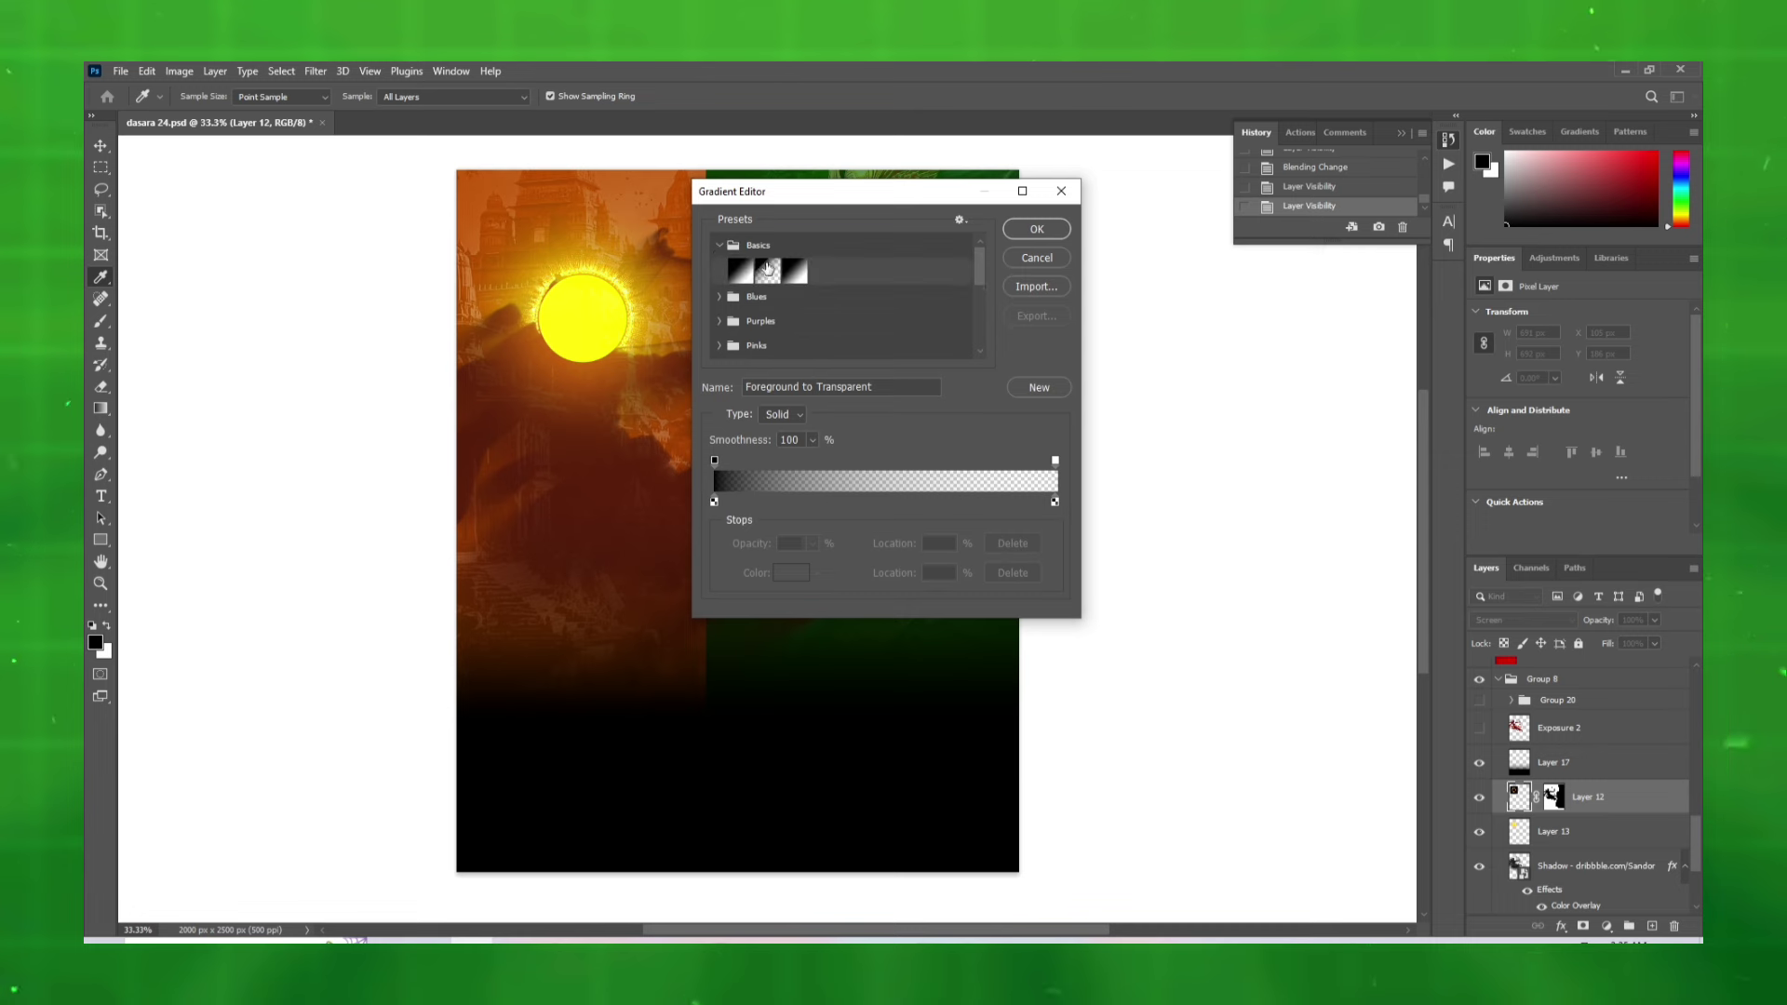
click(1023, 260)
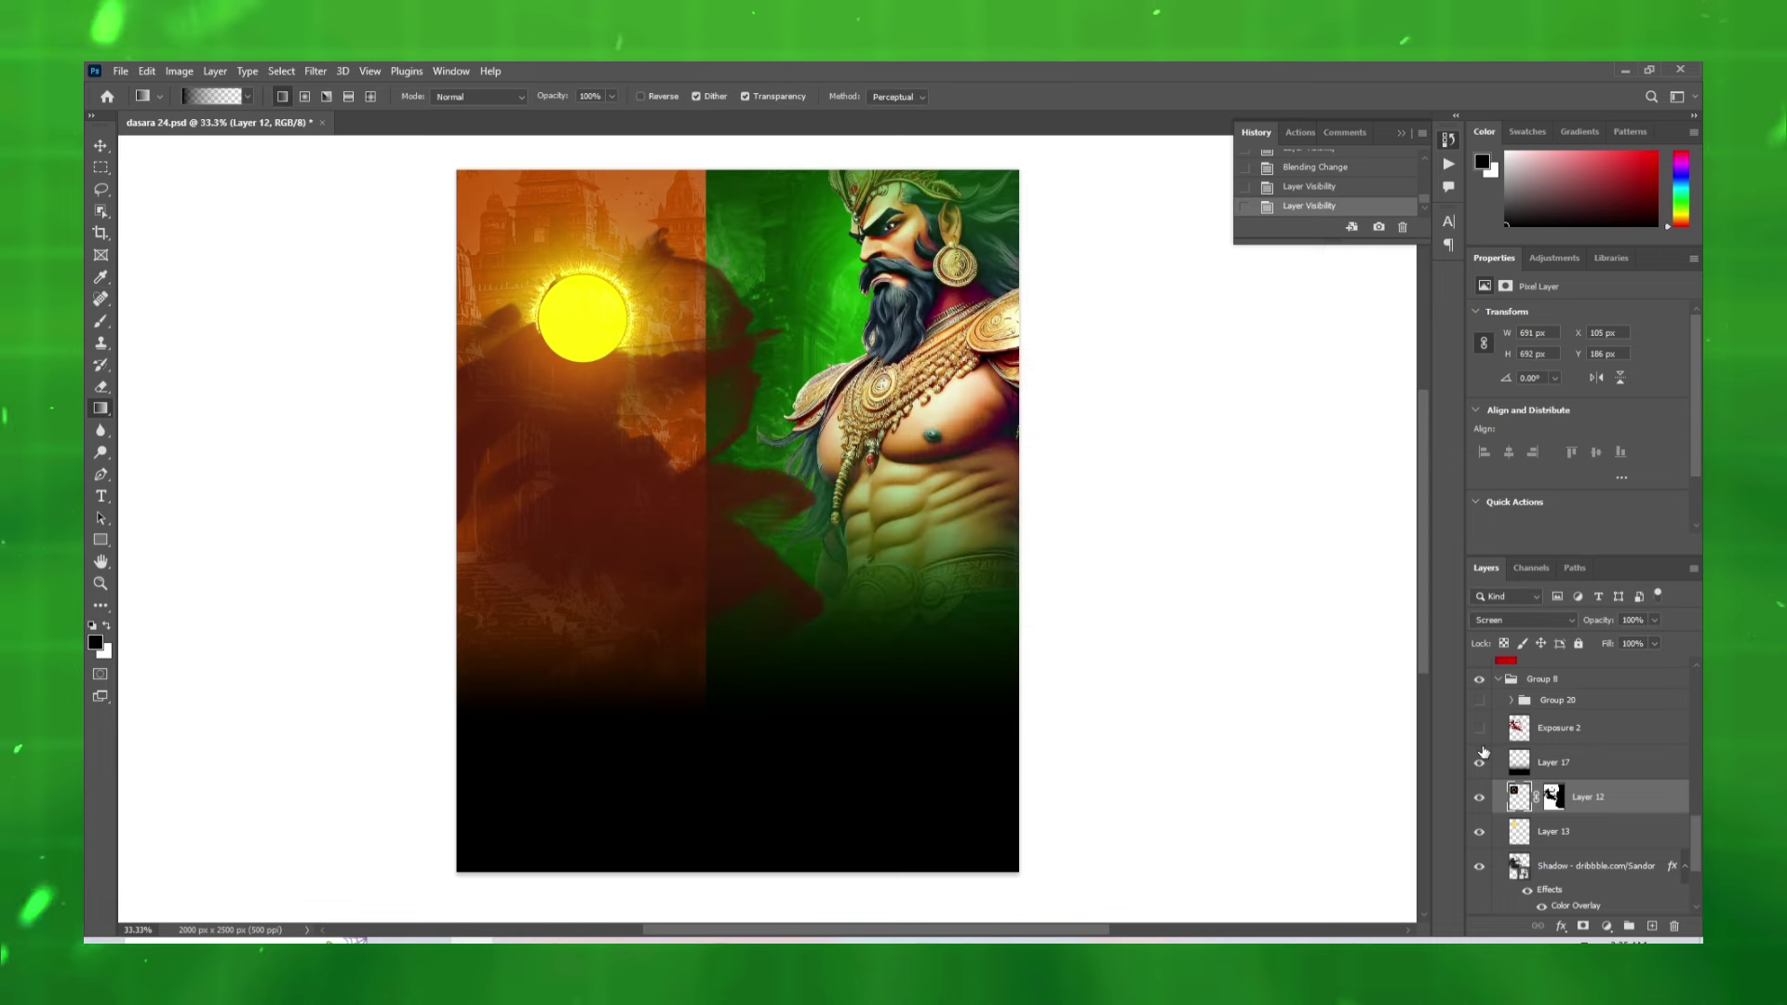
click(1479, 728)
click(1538, 735)
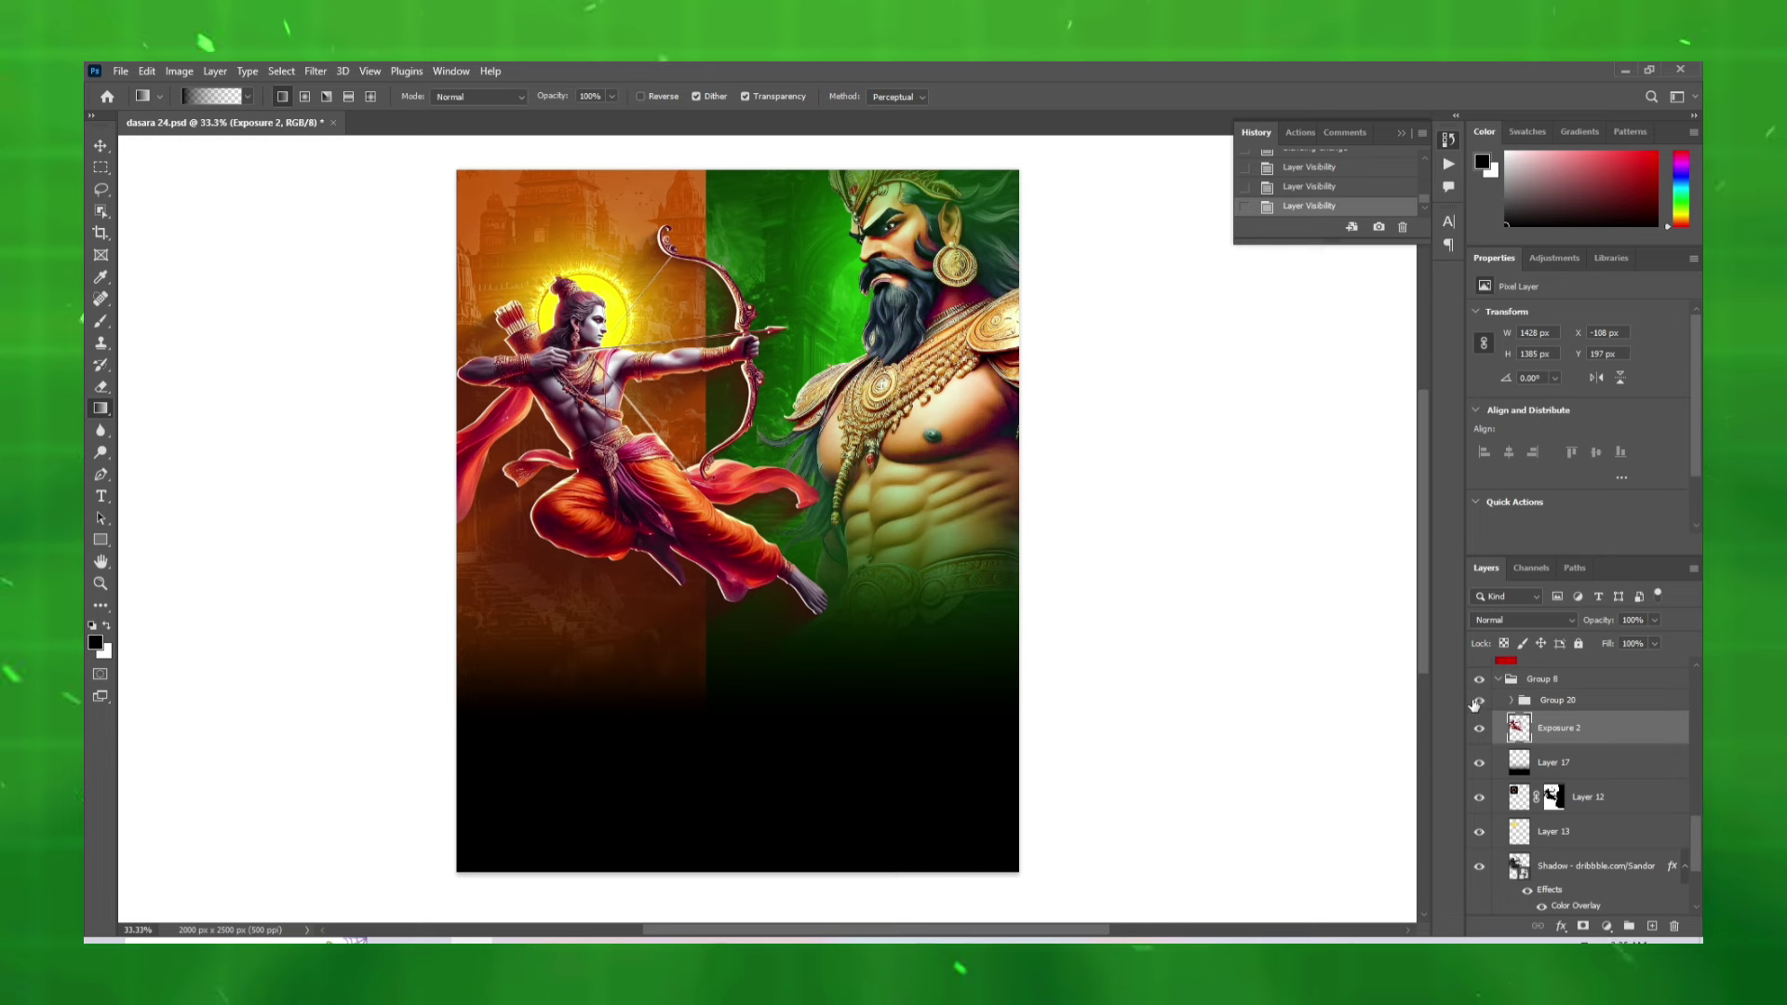
- Turn on Group 20's adjustments and review its Exposure 1 and Vibrance 1 layers
click(1478, 702)
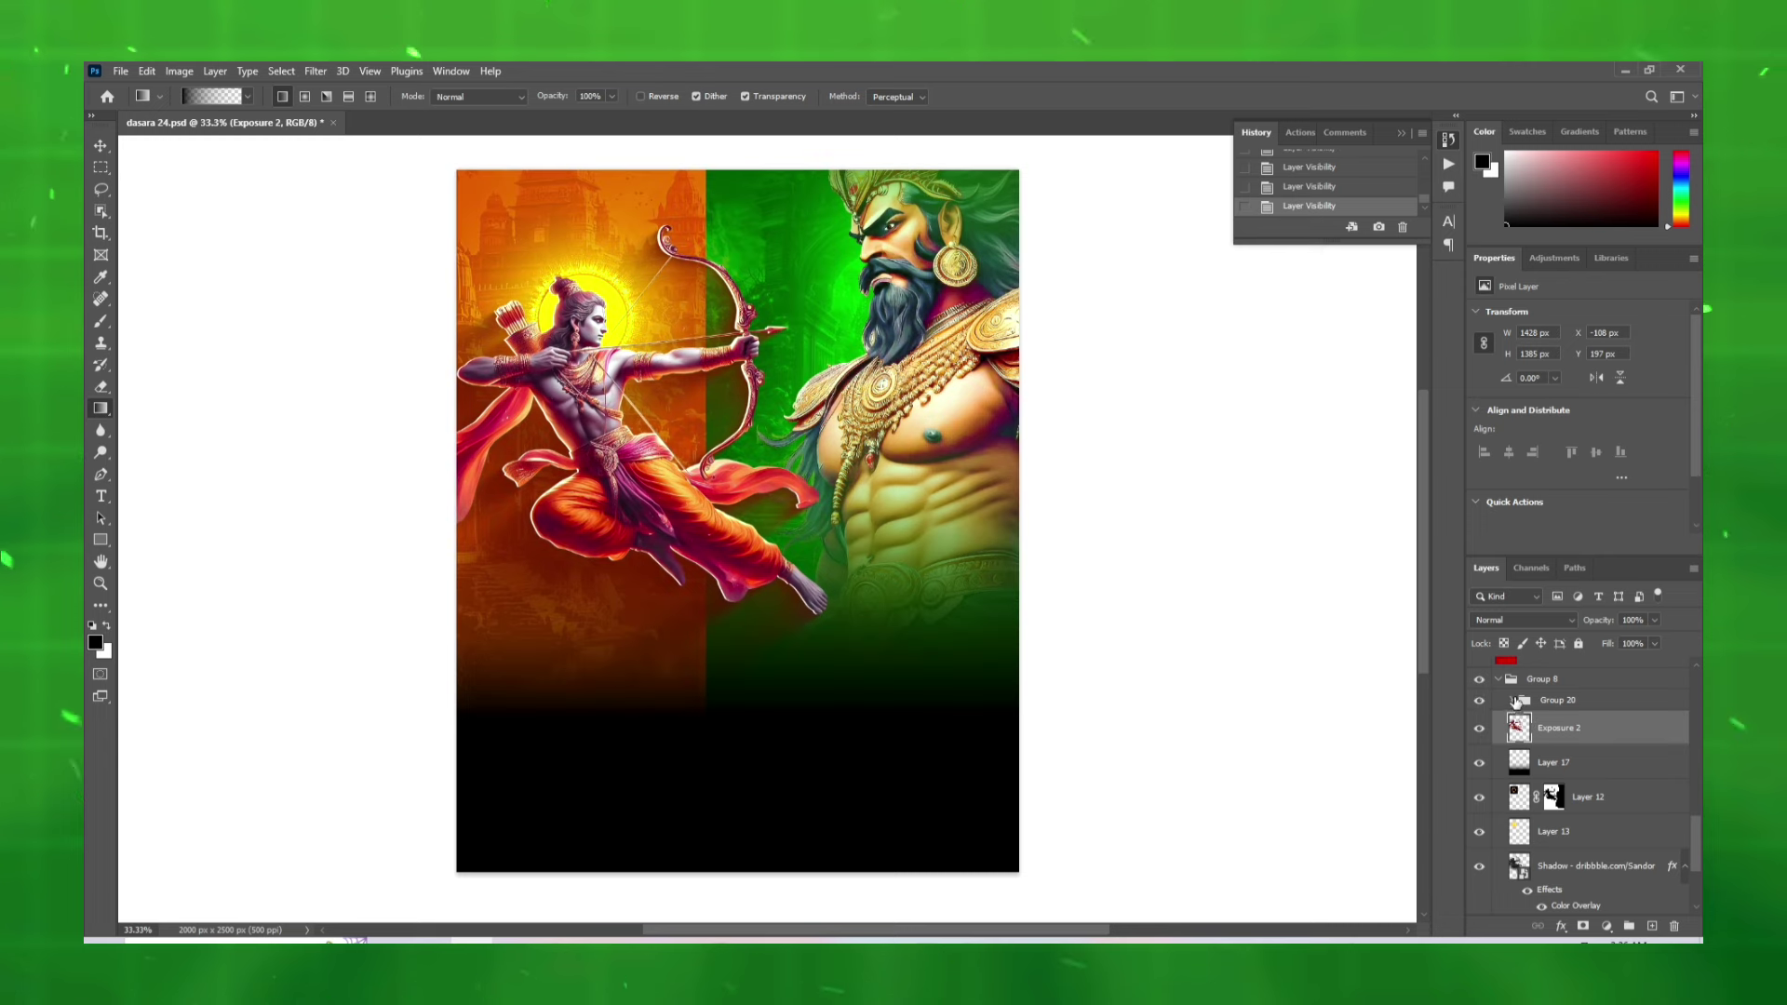
click(1510, 700)
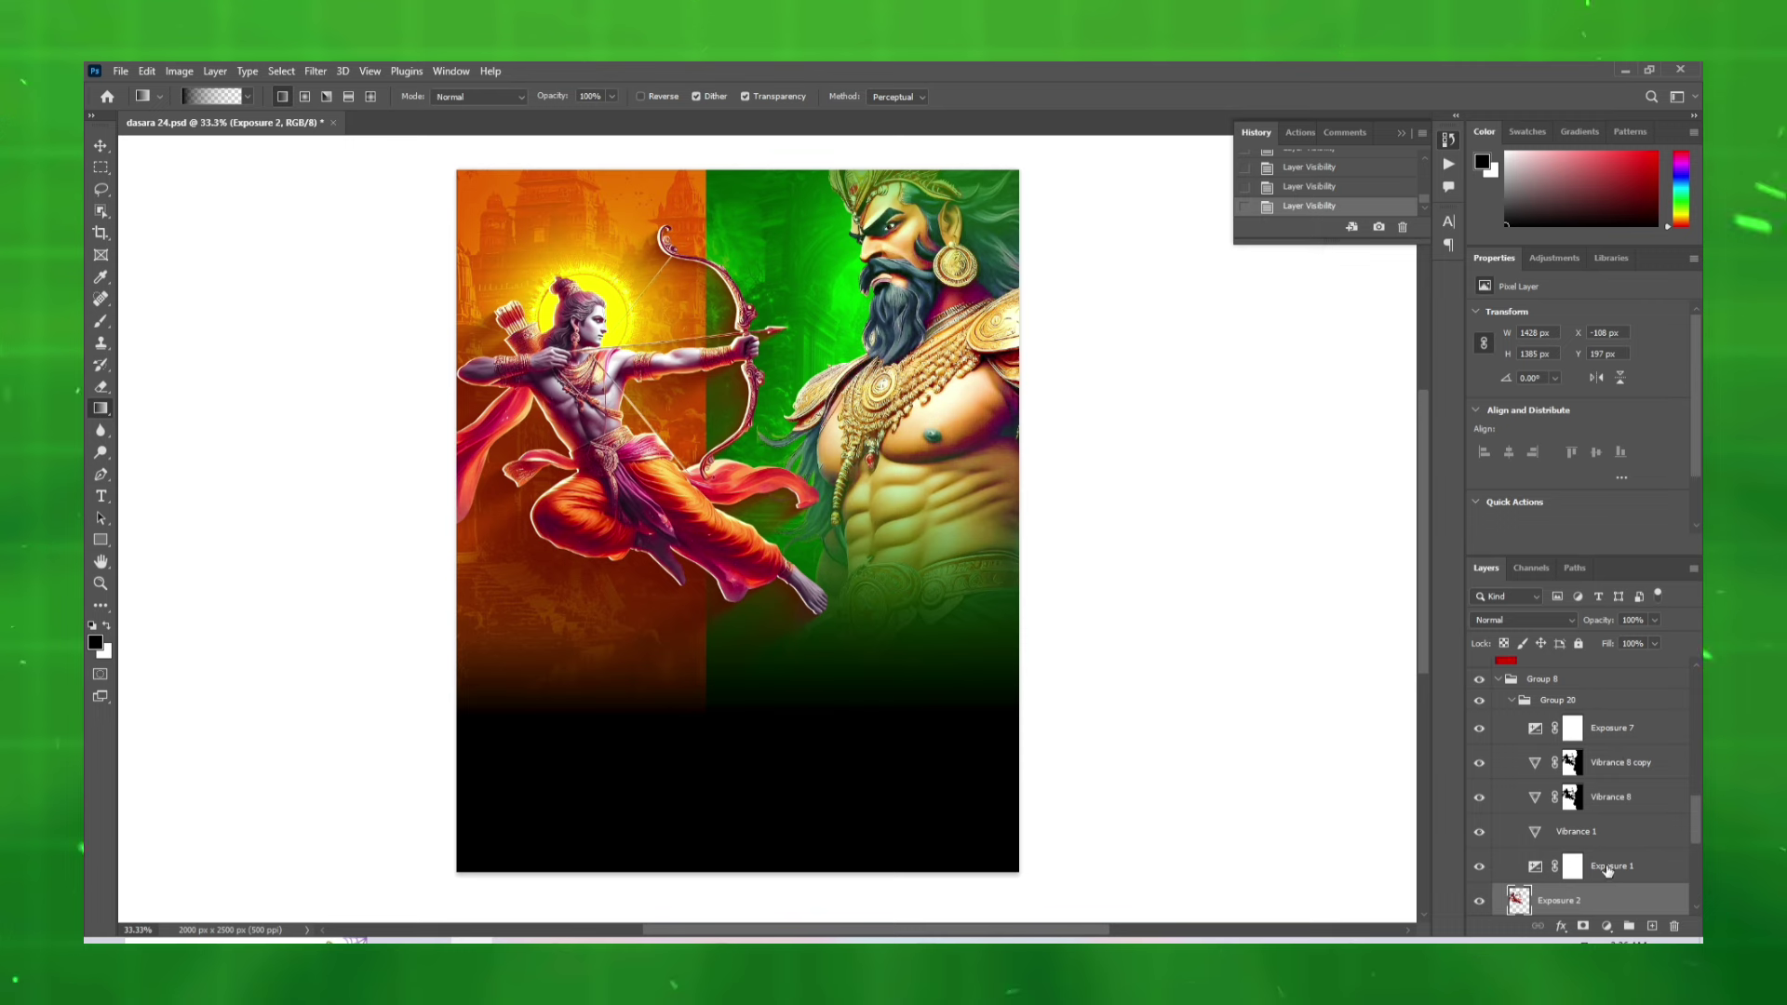
click(1607, 871)
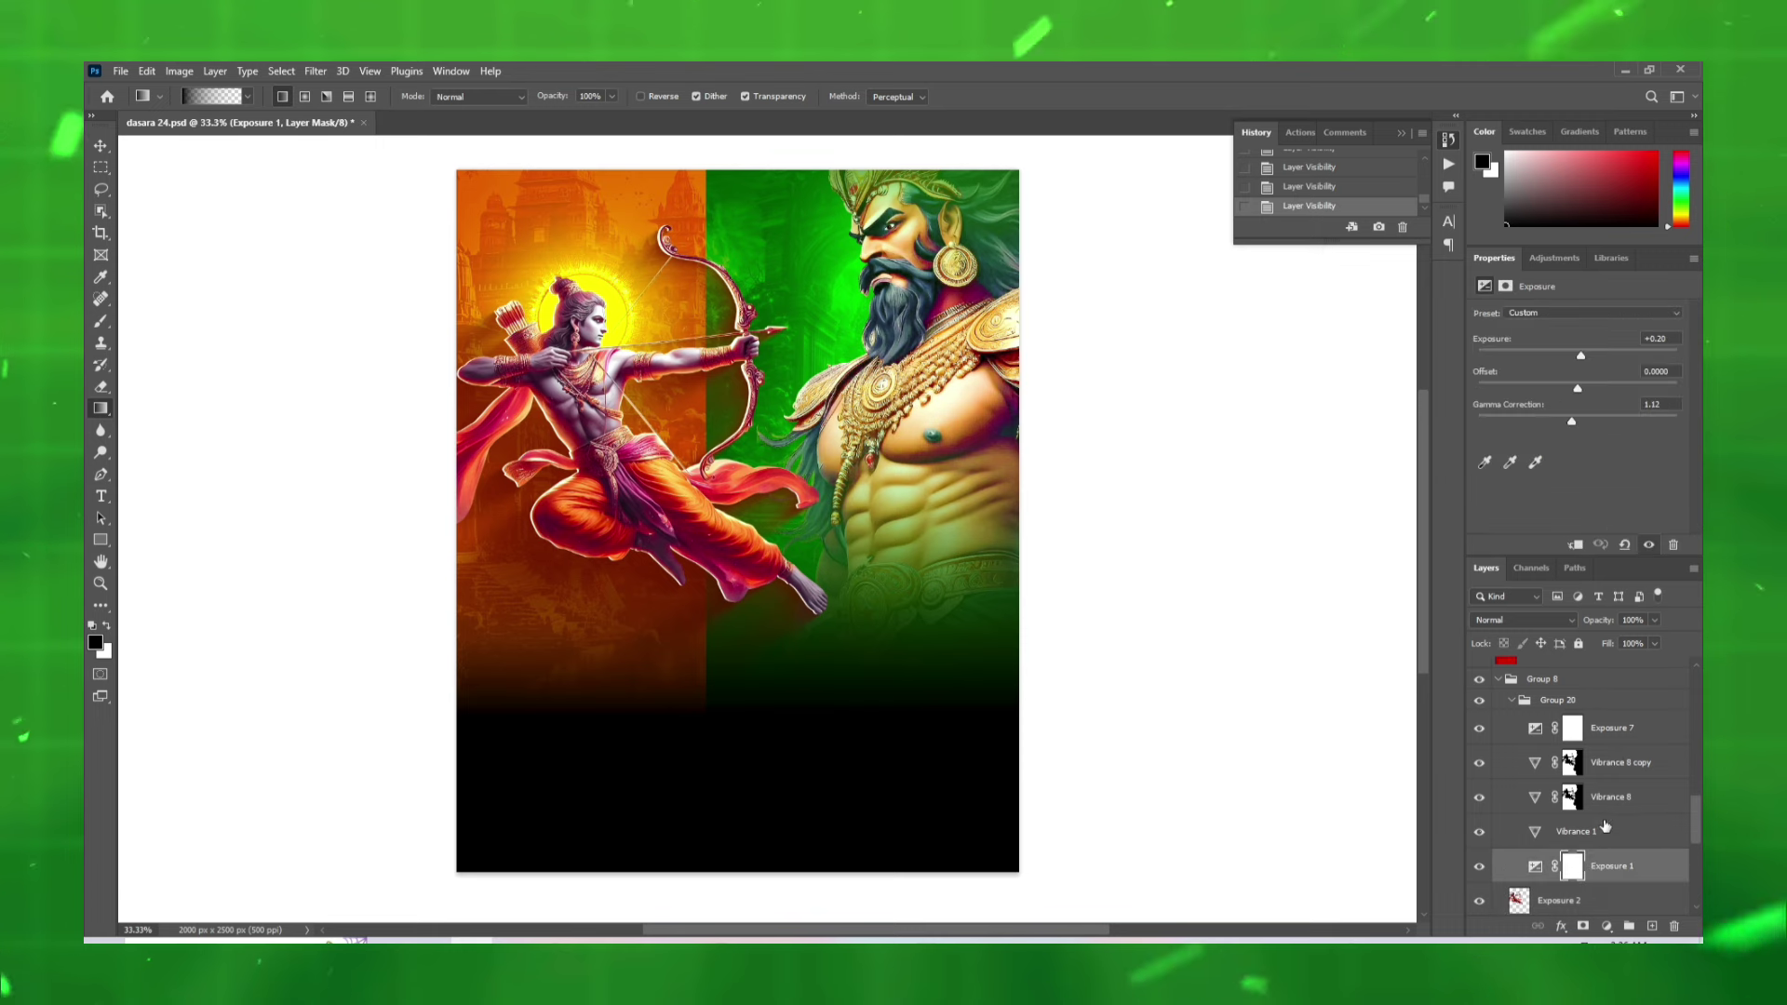
key(alt+bracketright)
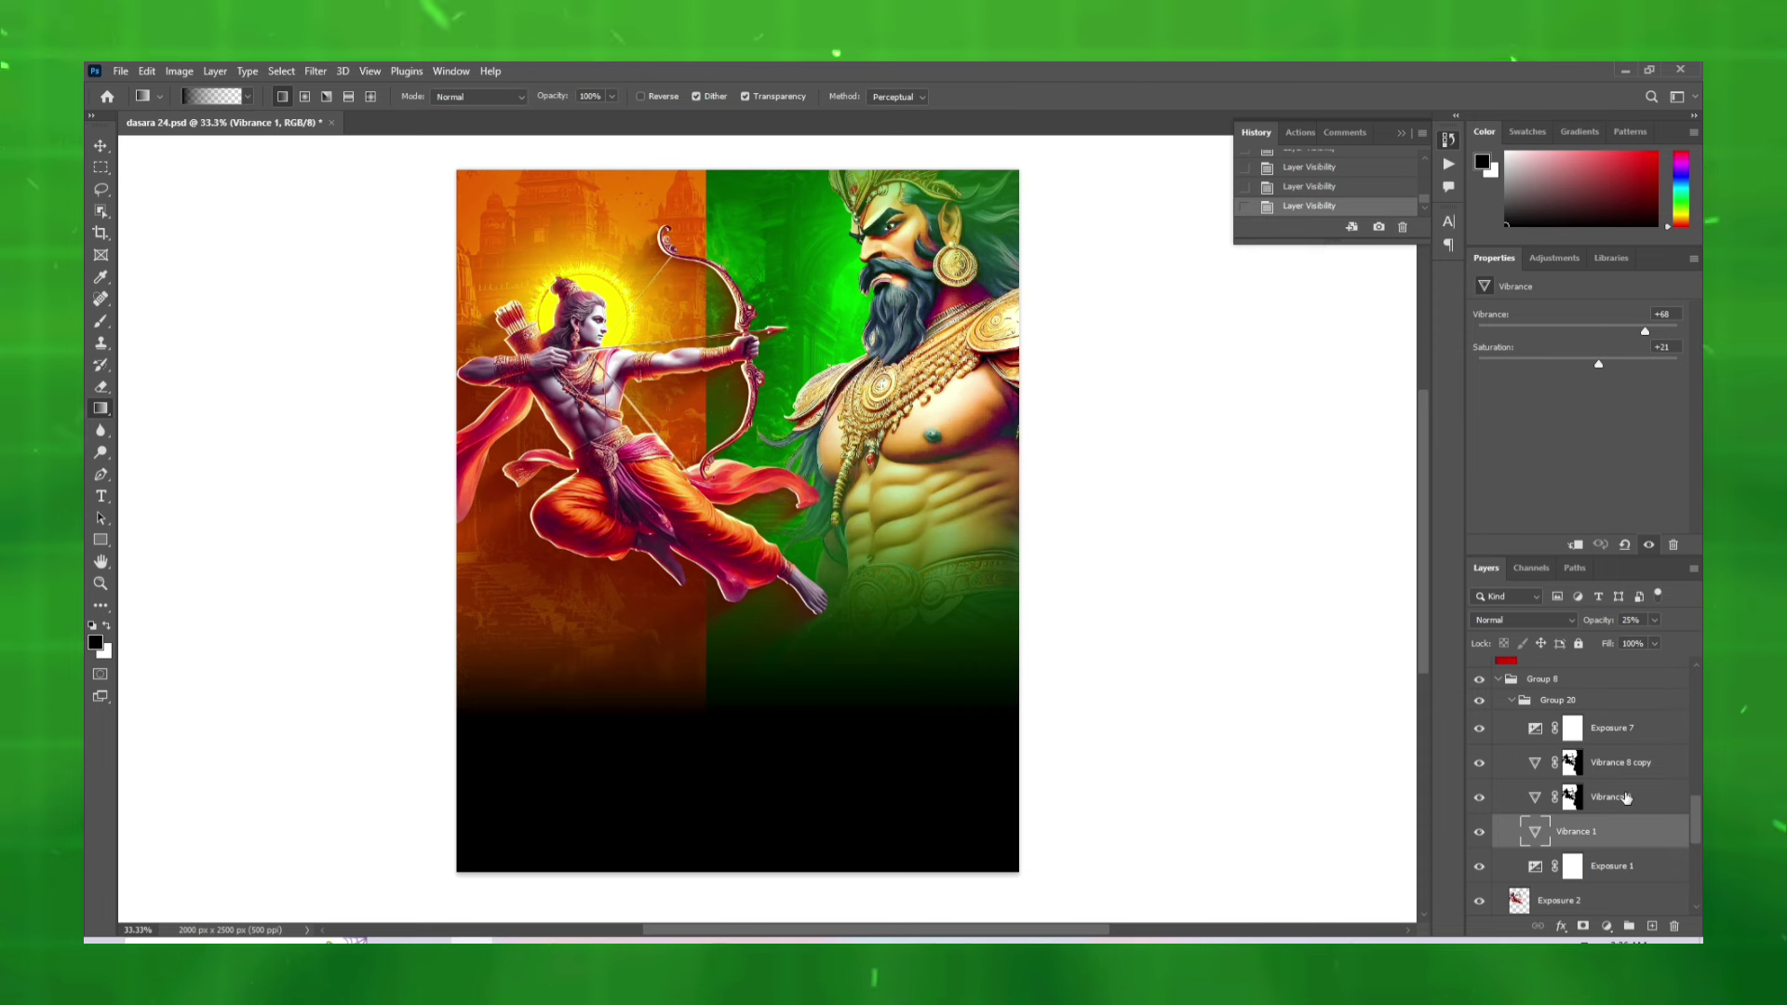
- Review the Vibrance 8, Vibrance 8 copy and Exposure 7 adjustment settings
click(1571, 796)
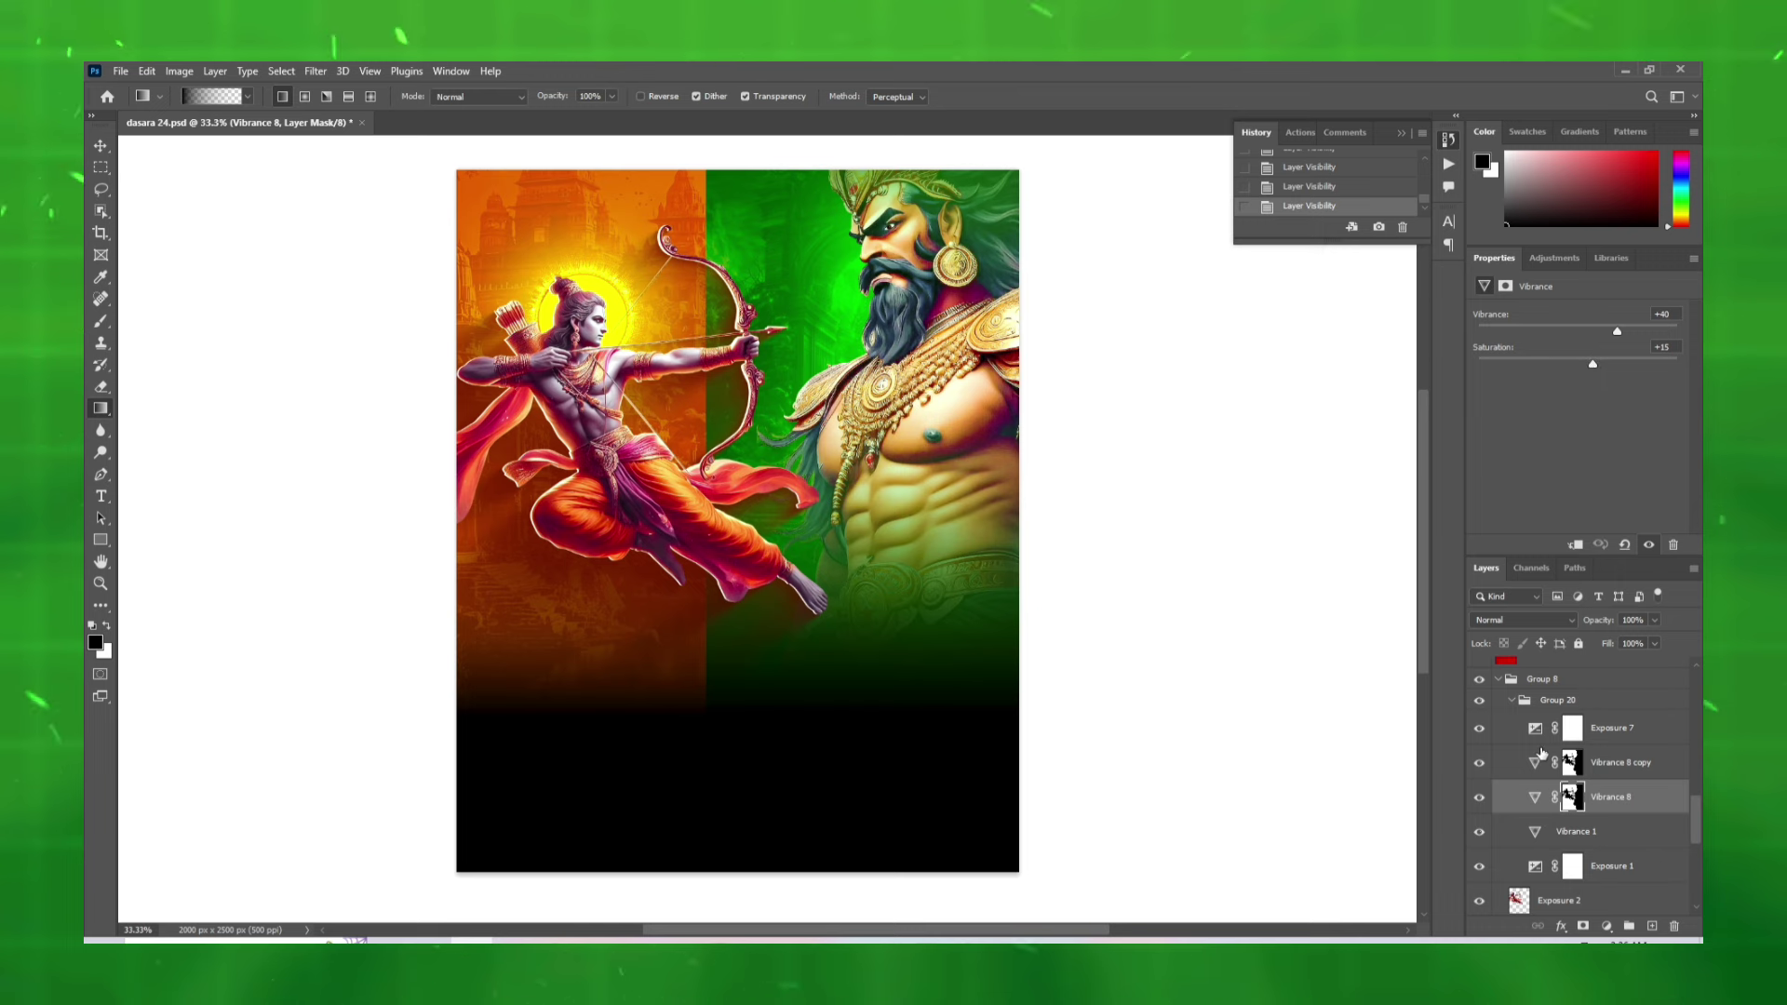
click(1573, 831)
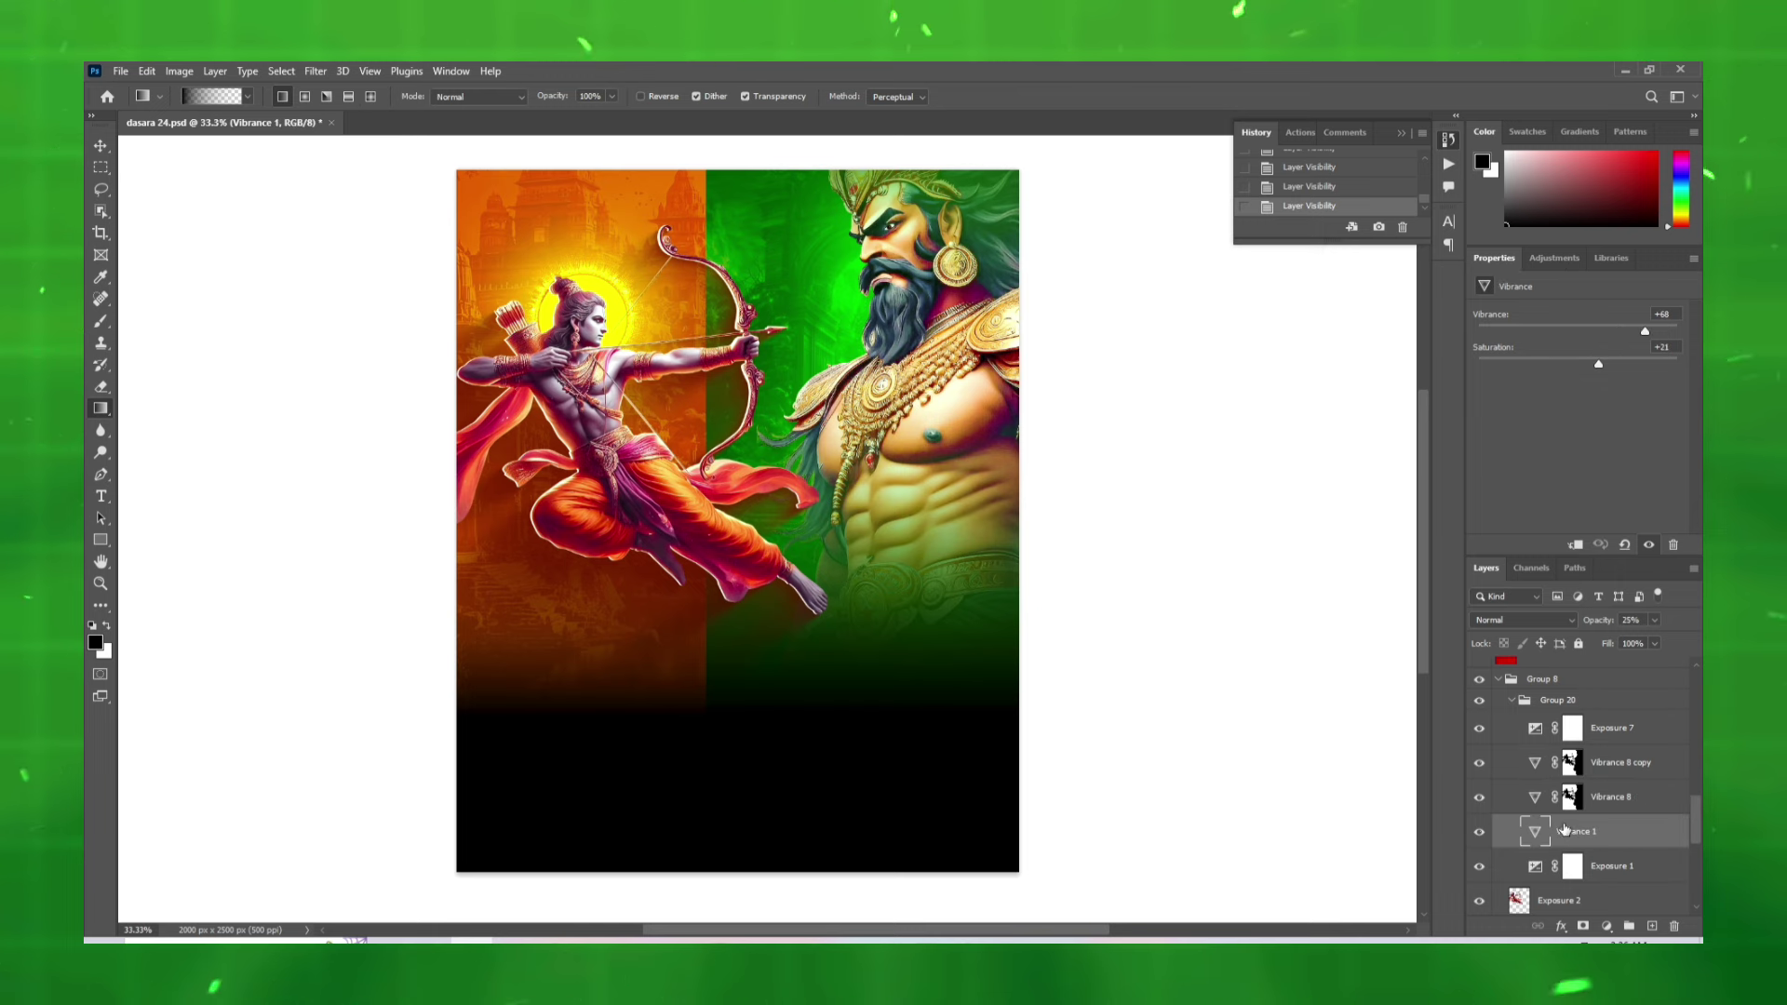
click(1606, 793)
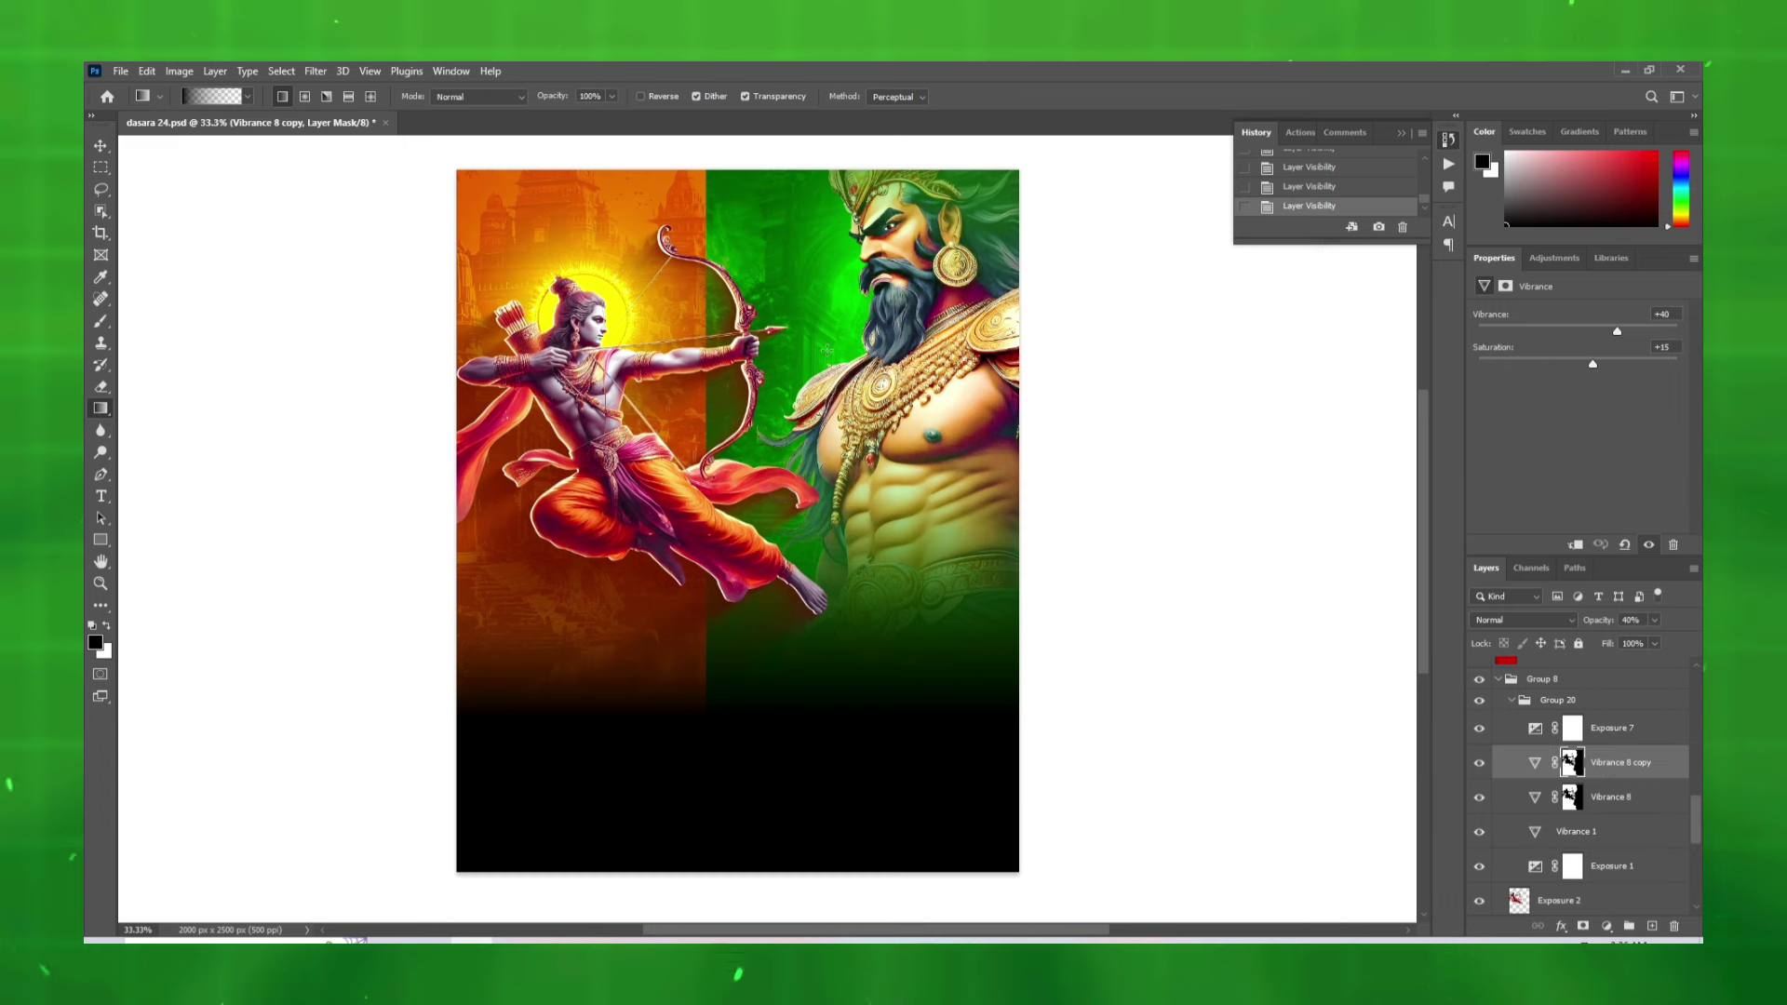
click(1618, 740)
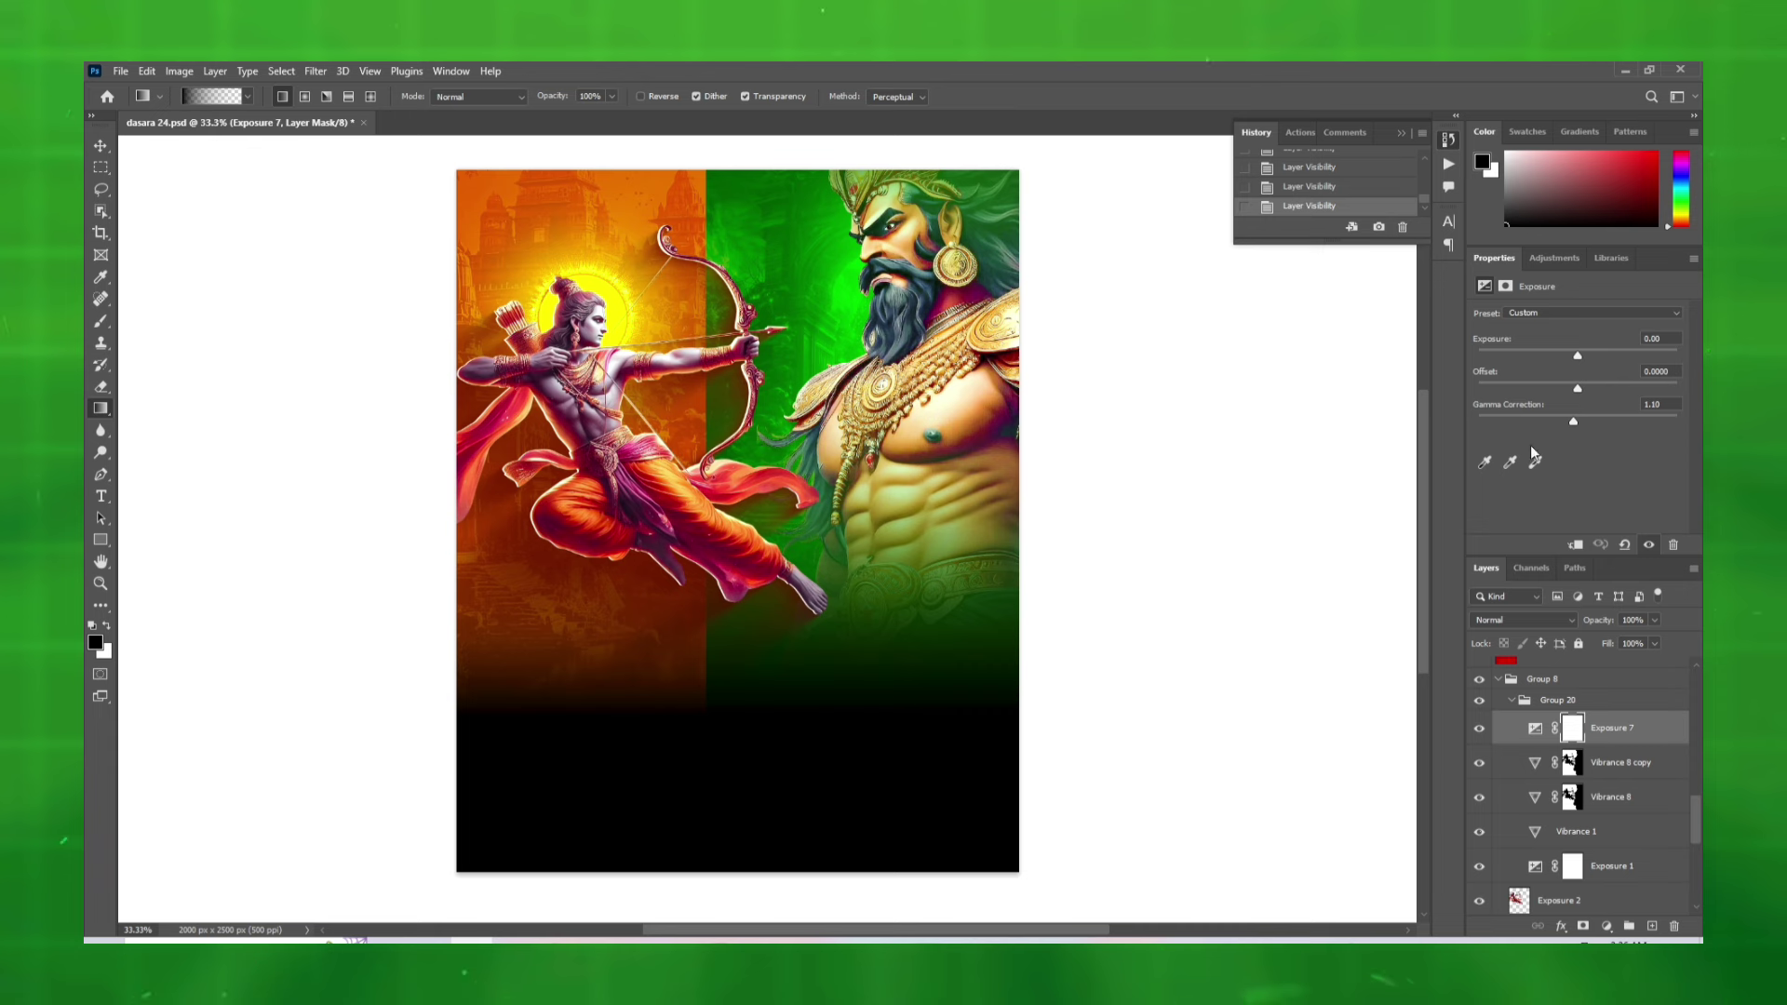
scroll(1546, 753, up, 2)
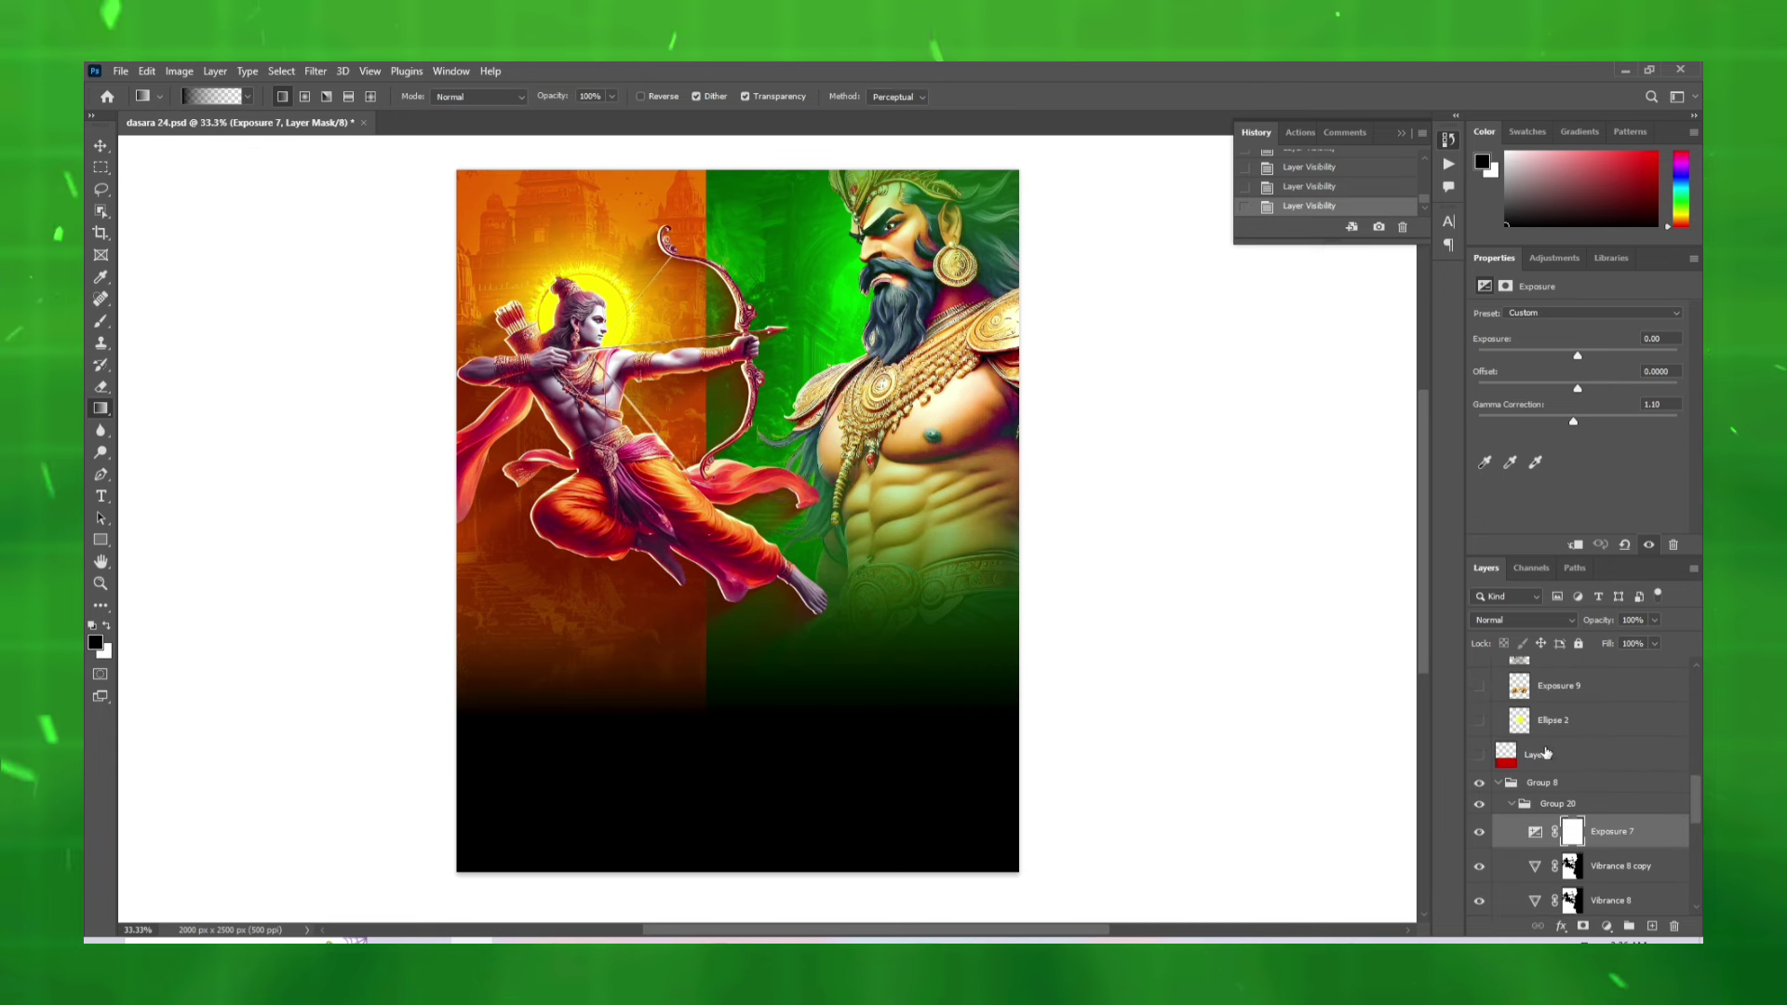
- Collapse Group 20, then show Layer 8's gold-bordered red panel and the Ellipse 2 yellow disc
click(1511, 804)
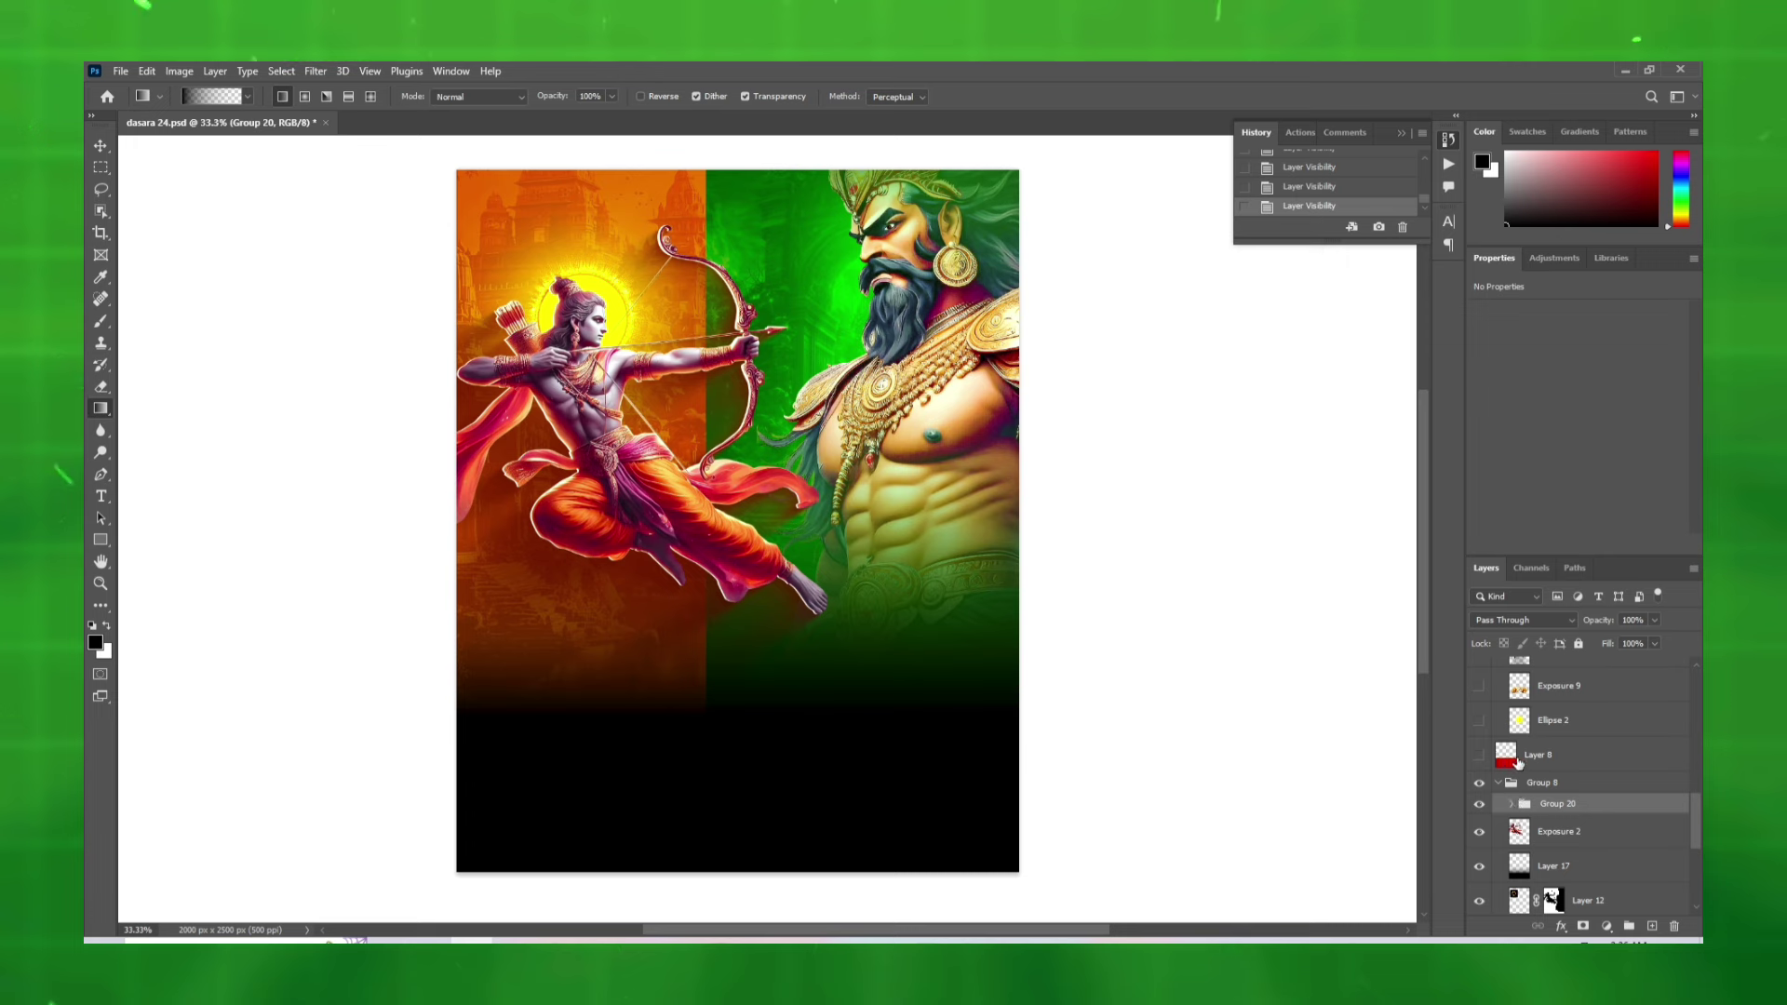
click(1488, 761)
click(1478, 756)
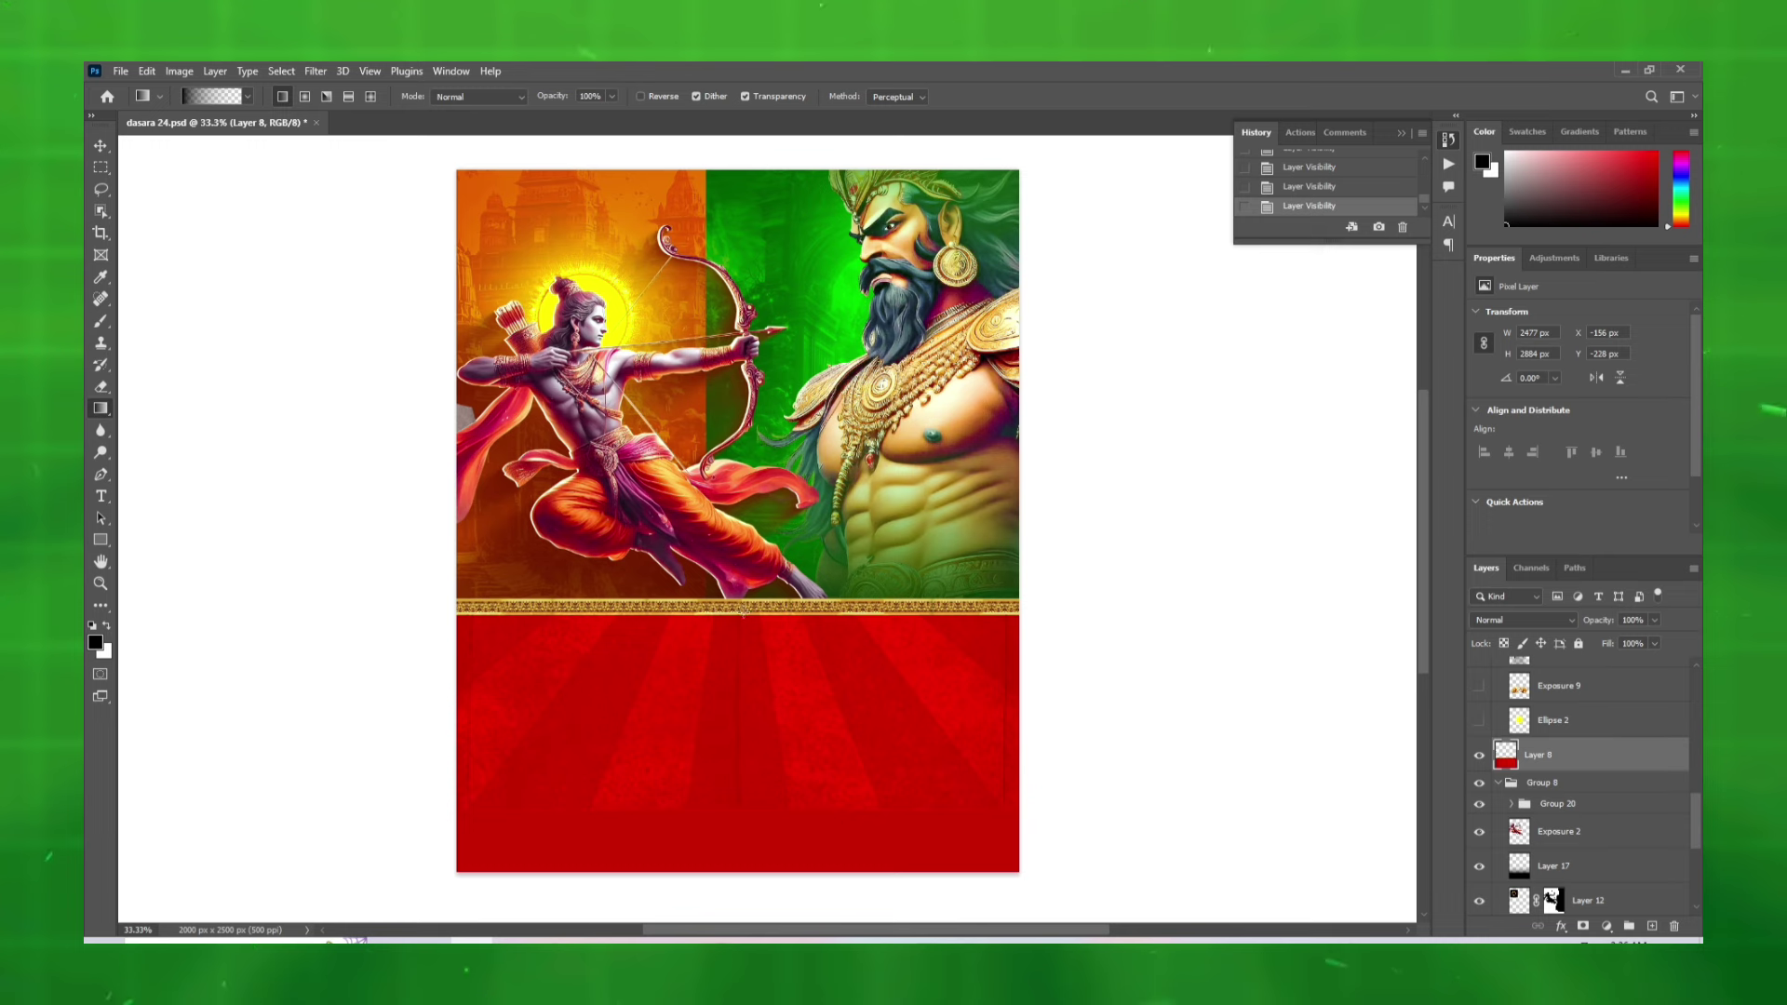
scroll(1561, 804, up, 2)
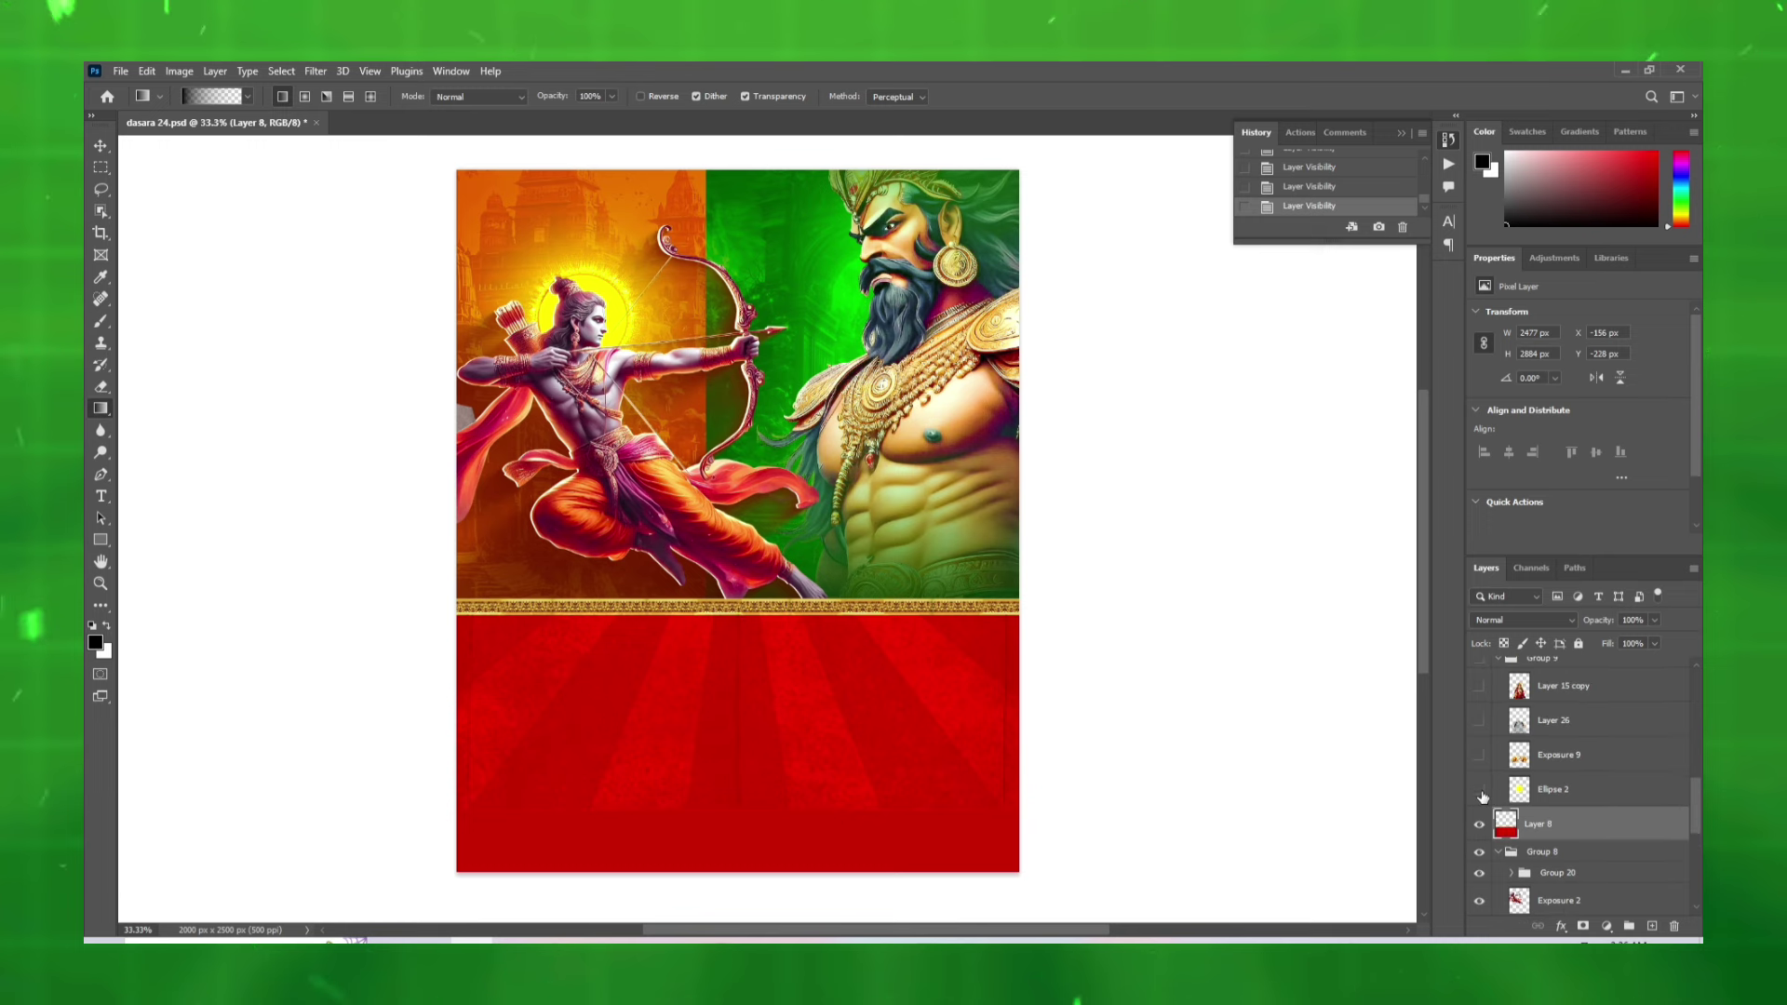
click(1479, 789)
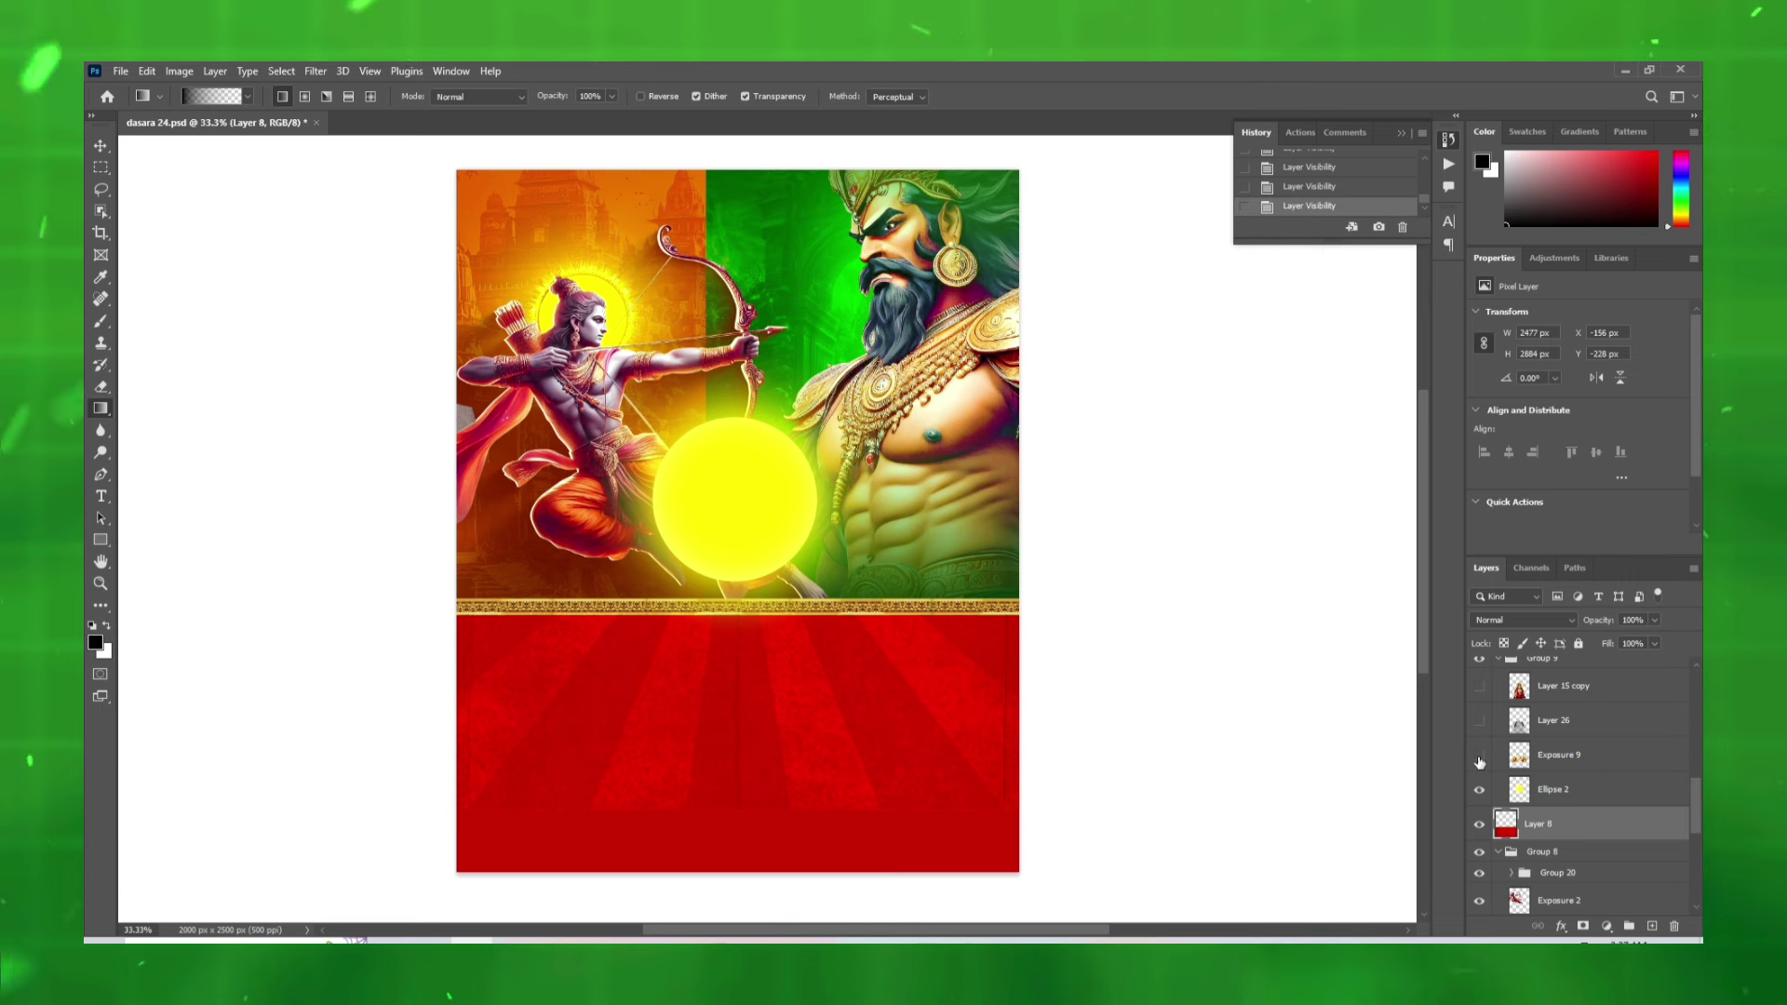
- Show the golden flower ornaments over the red band and their dark shading layer
click(1479, 758)
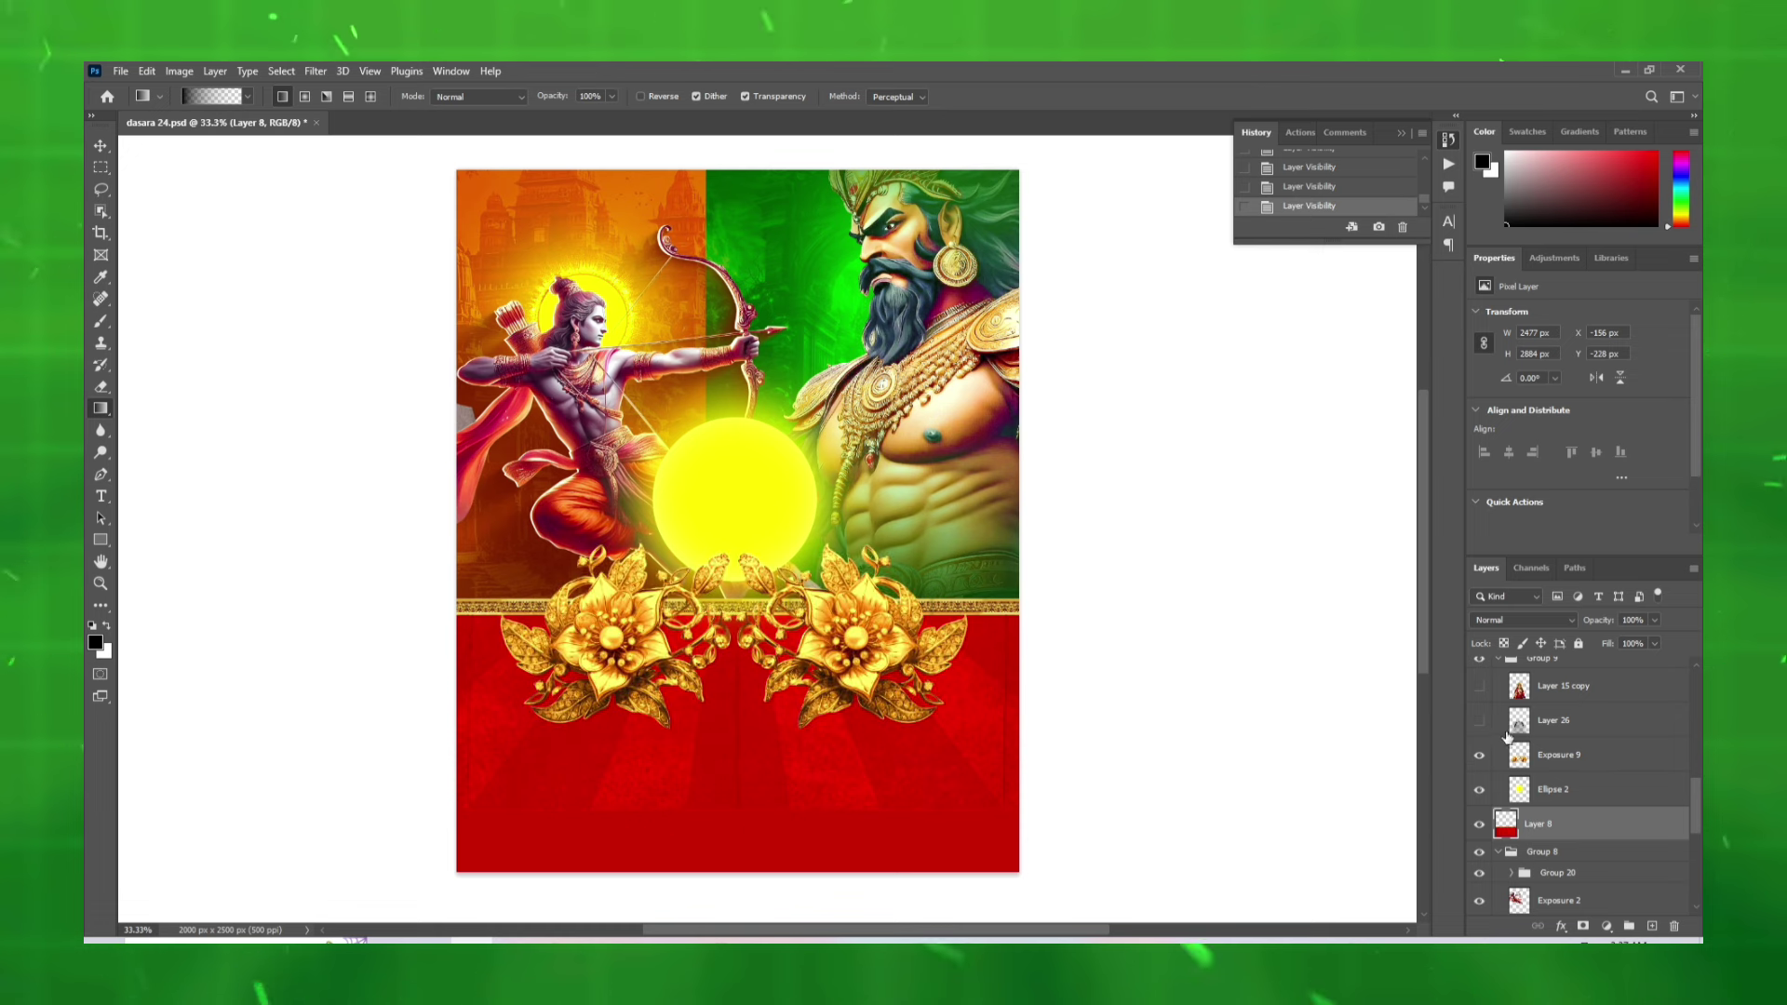
click(1480, 722)
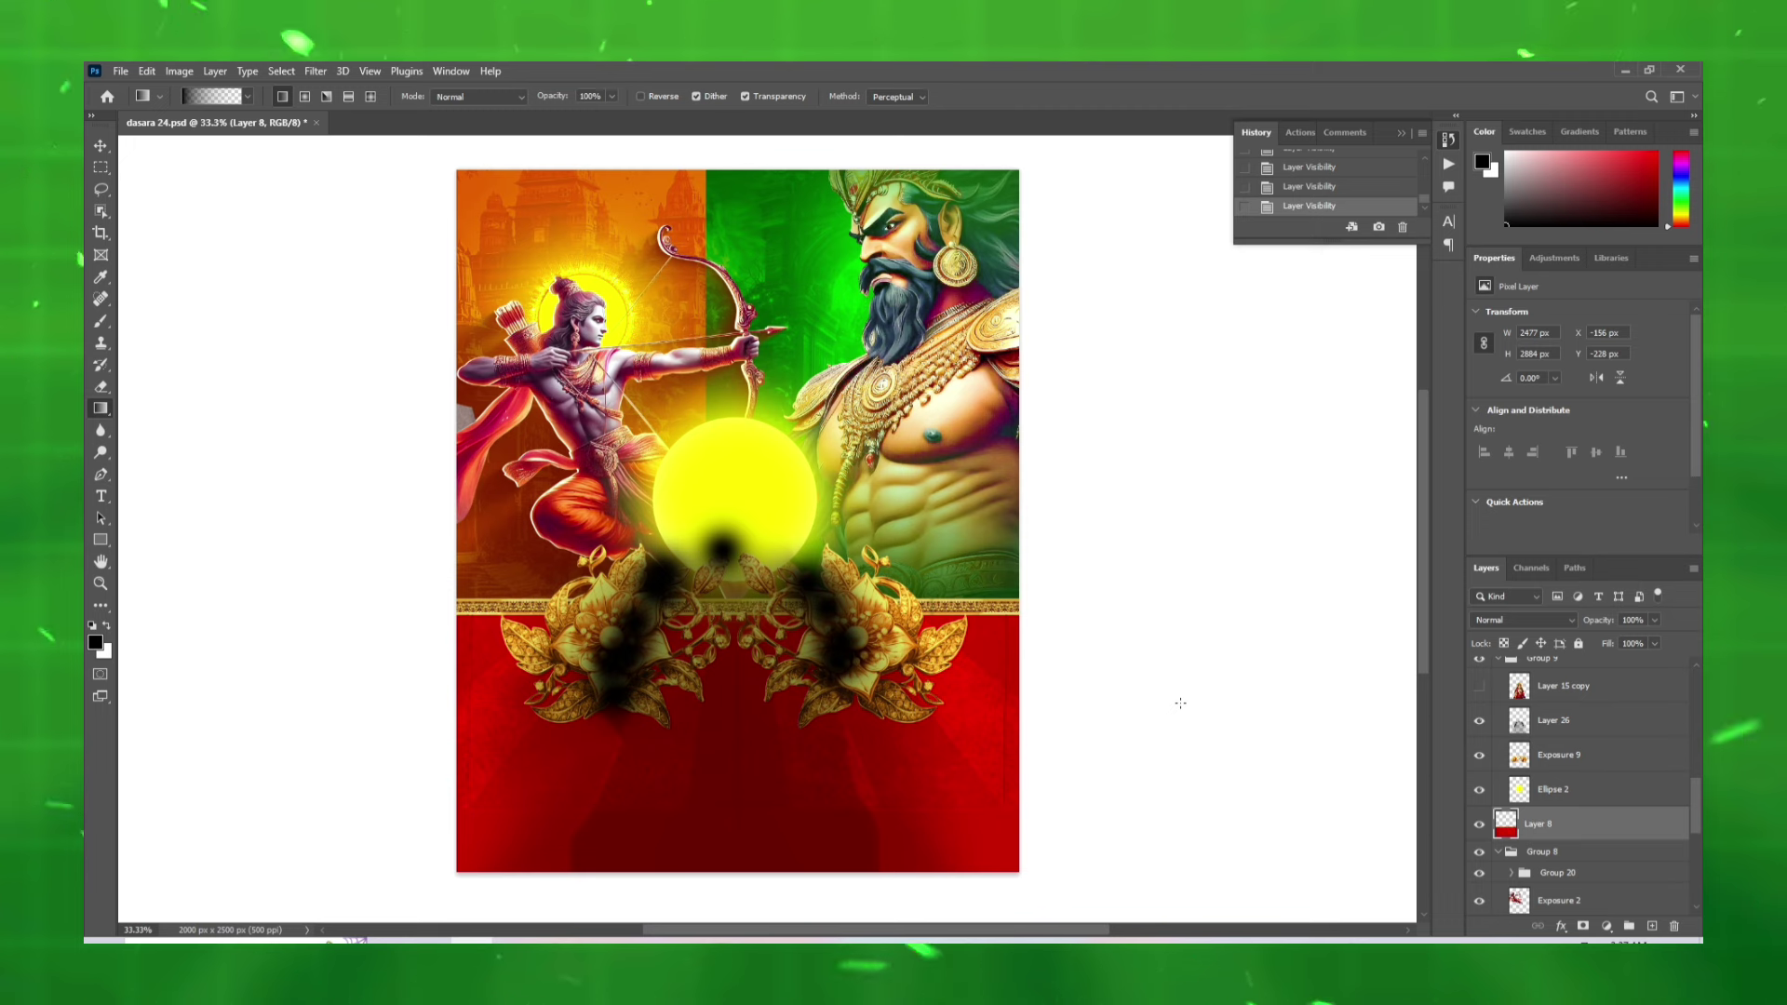
scroll(1517, 778, up, 2)
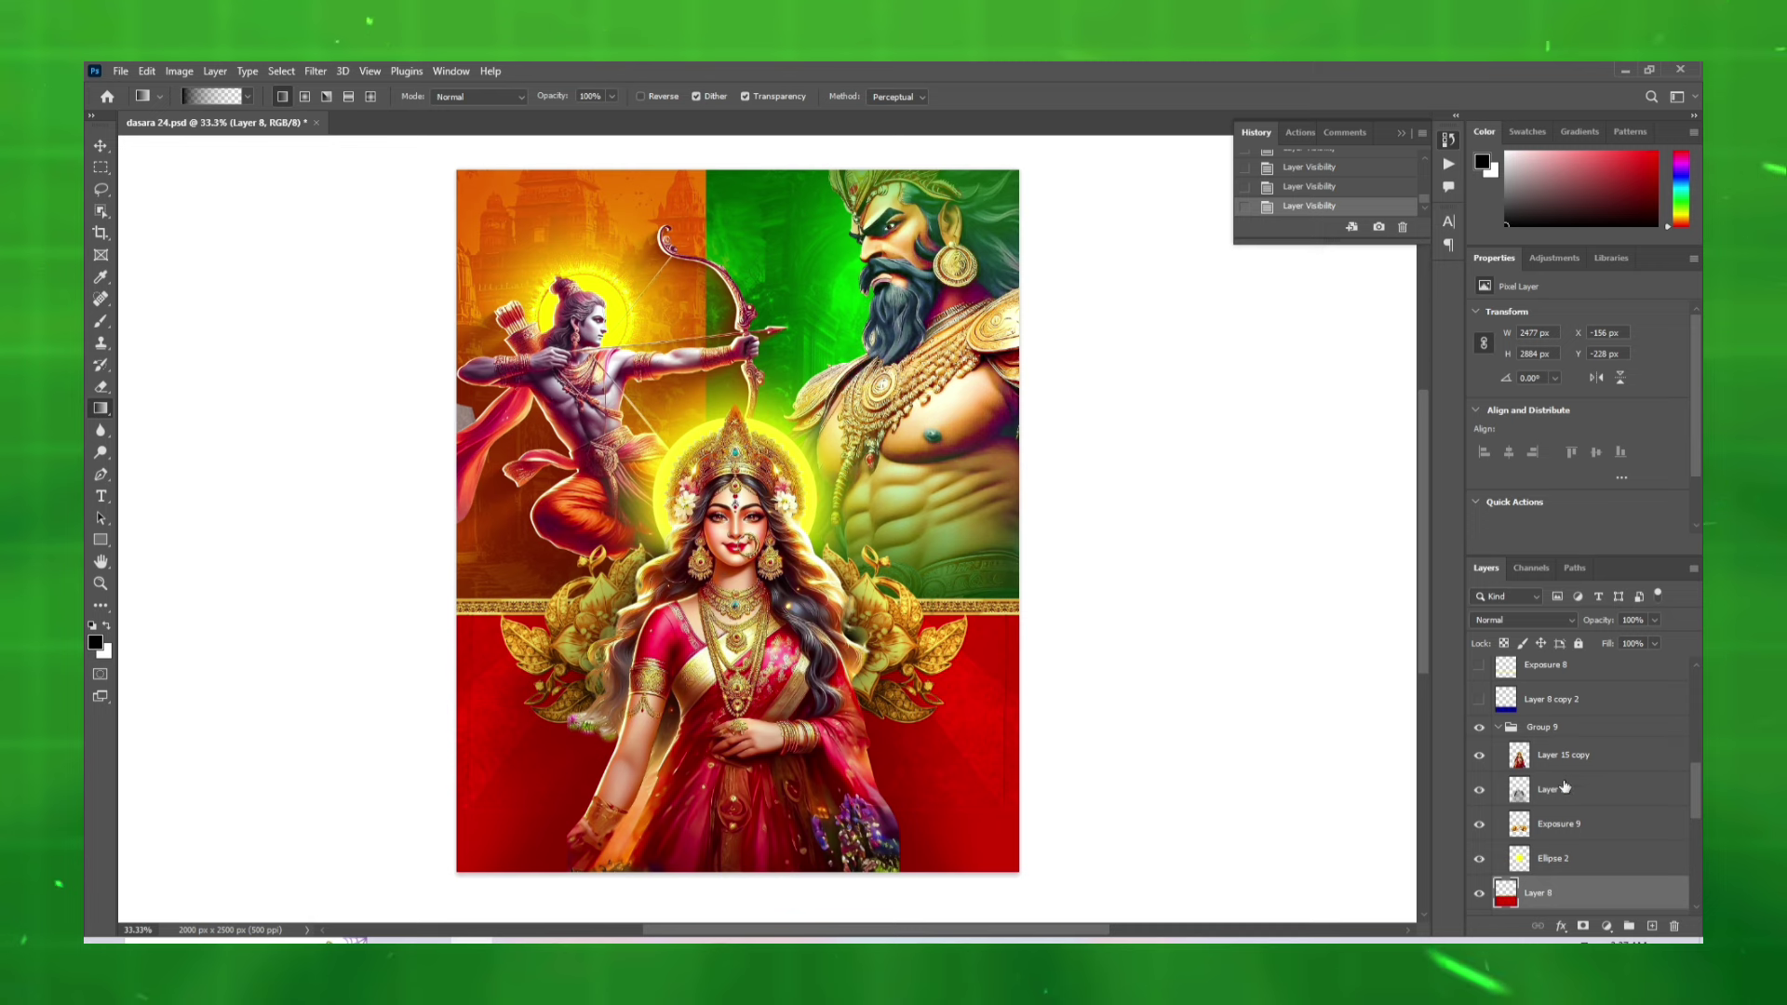
- Show Layer 8 copy 2's deep blue bottom panel and Group 5 copy's gold border above it
scroll(1509, 798, up, 1)
click(1479, 734)
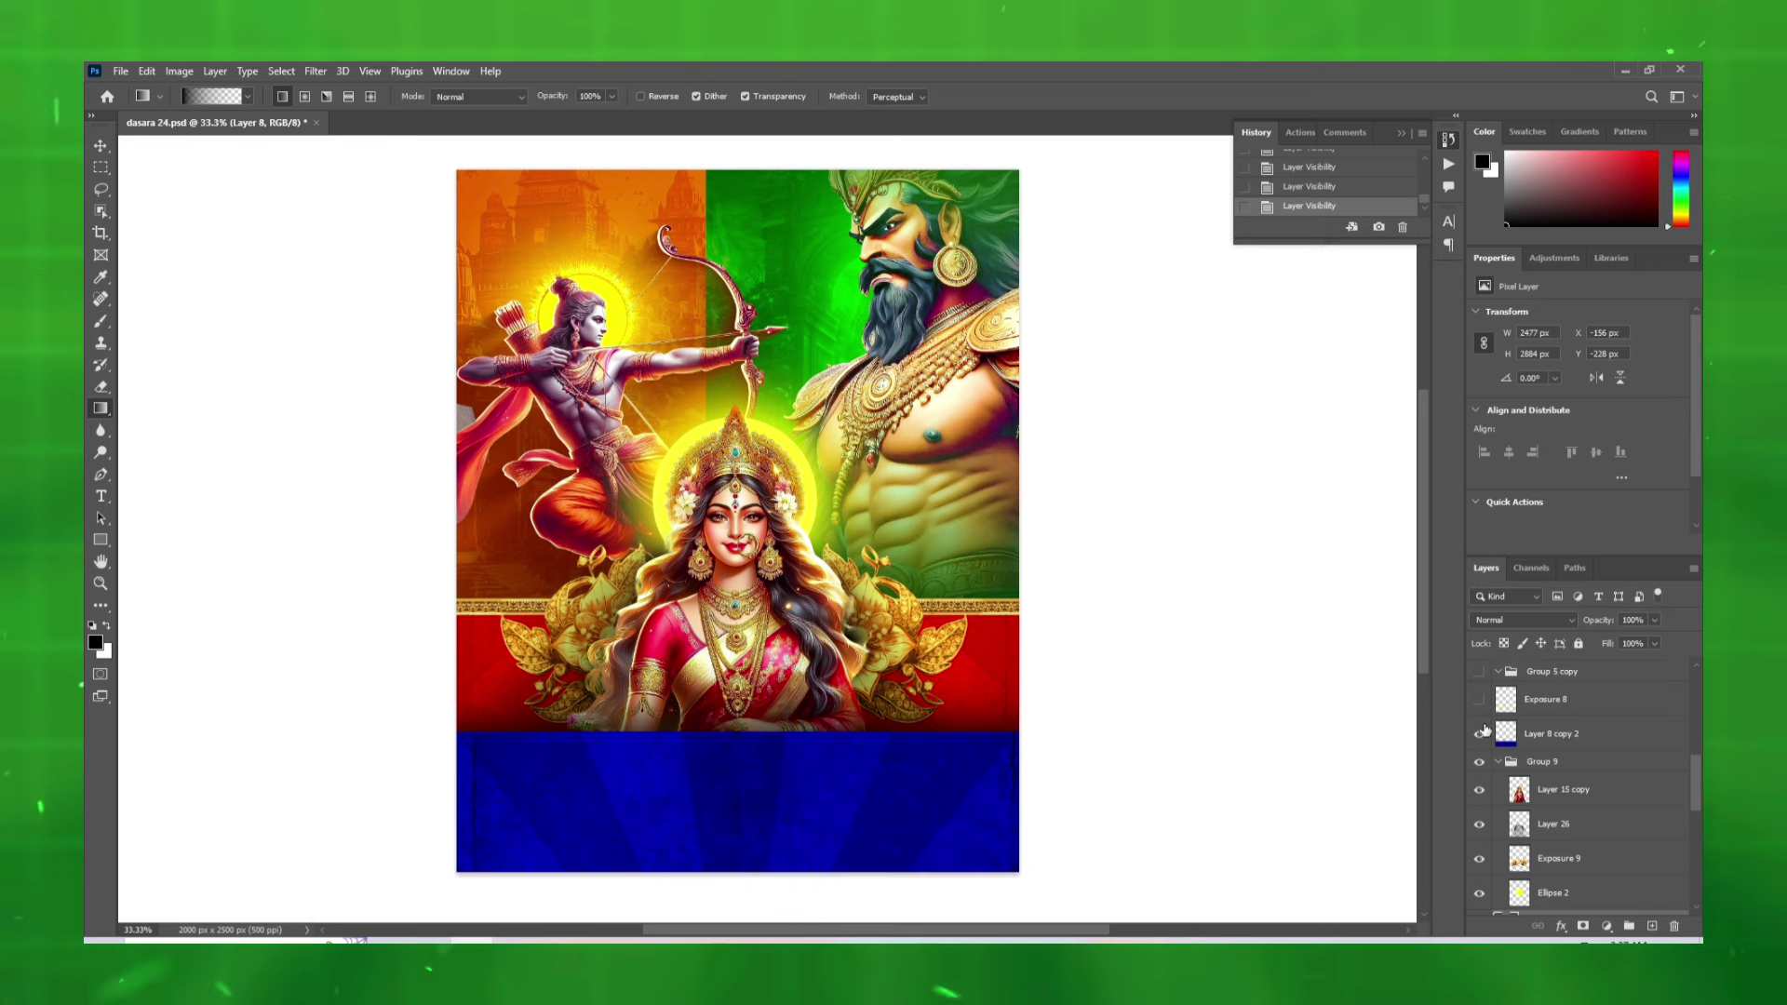
scroll(1486, 792, up, 1)
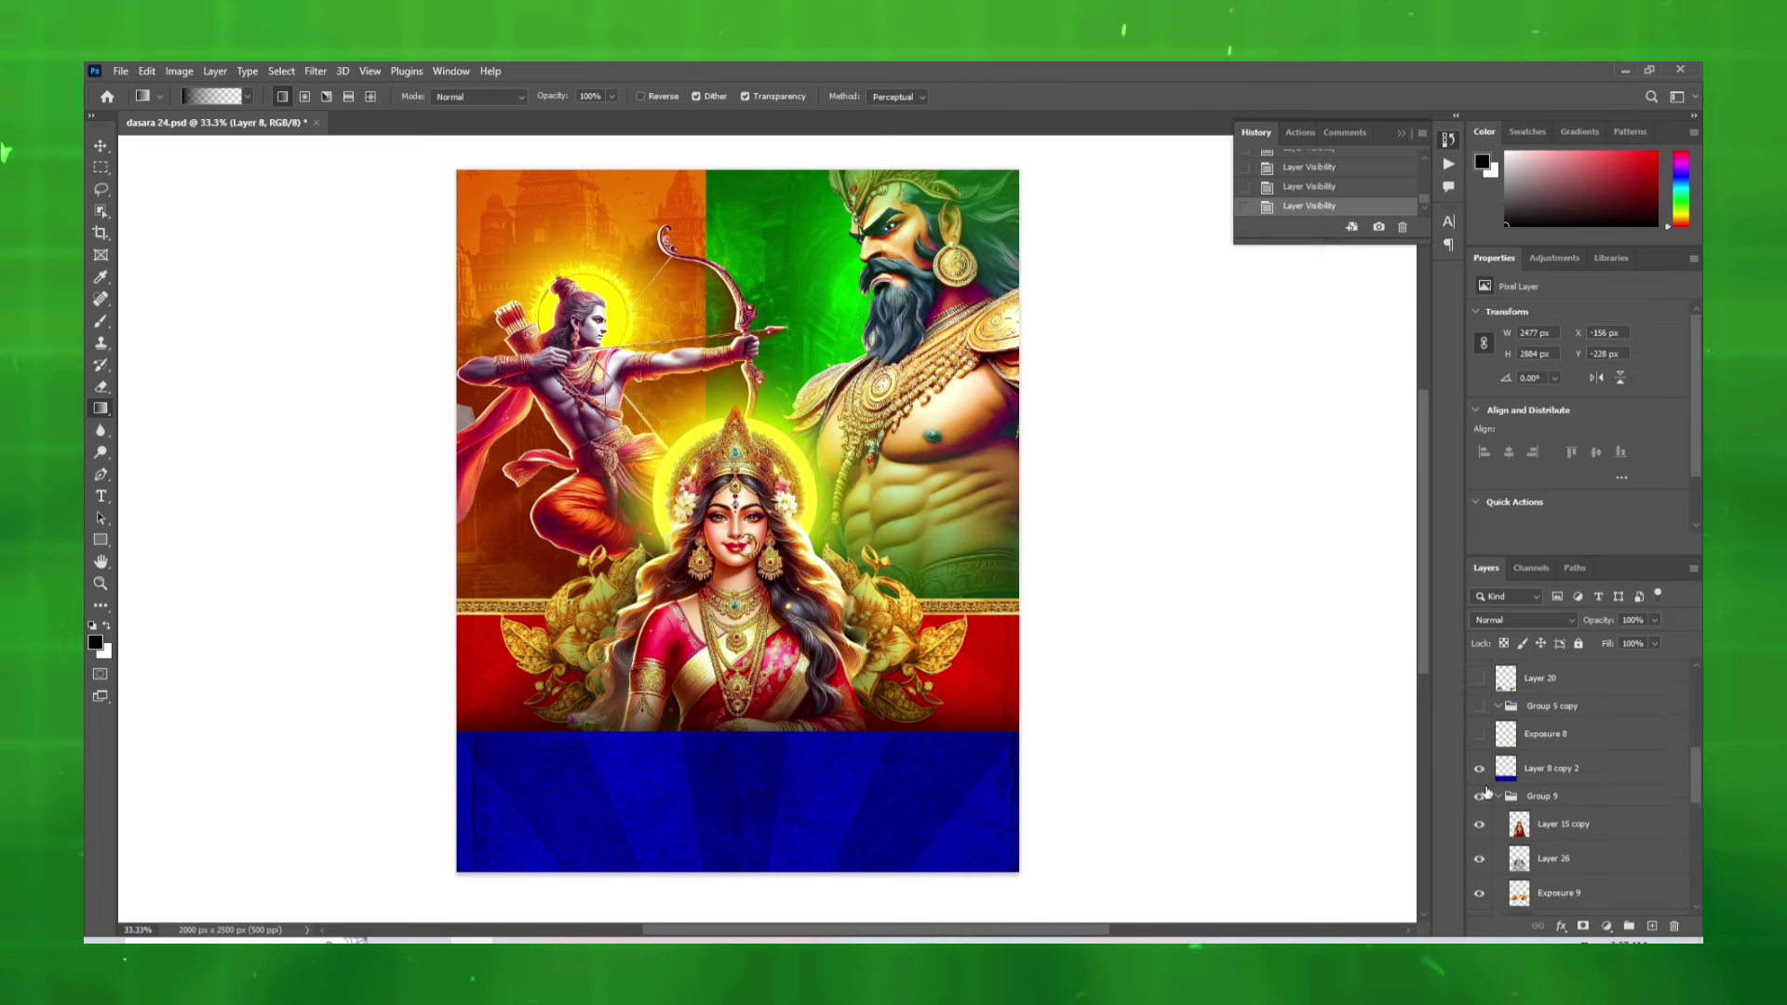
click(1480, 706)
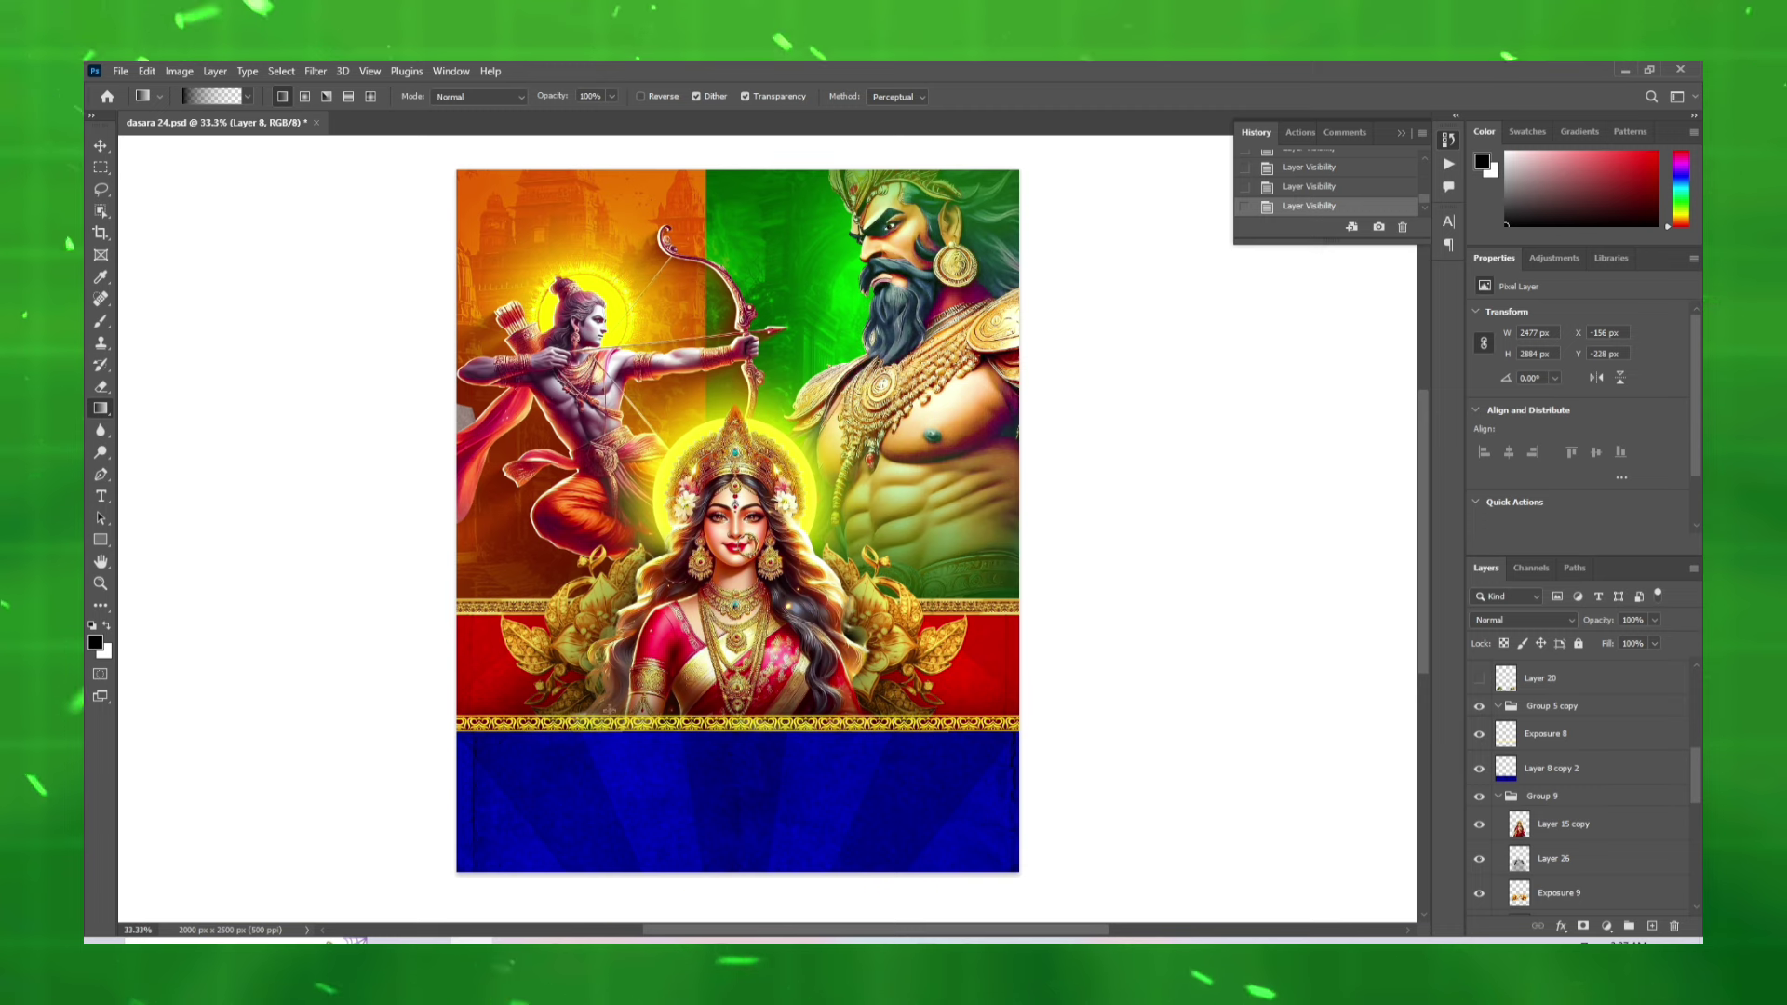
scroll(1512, 780, up, 2)
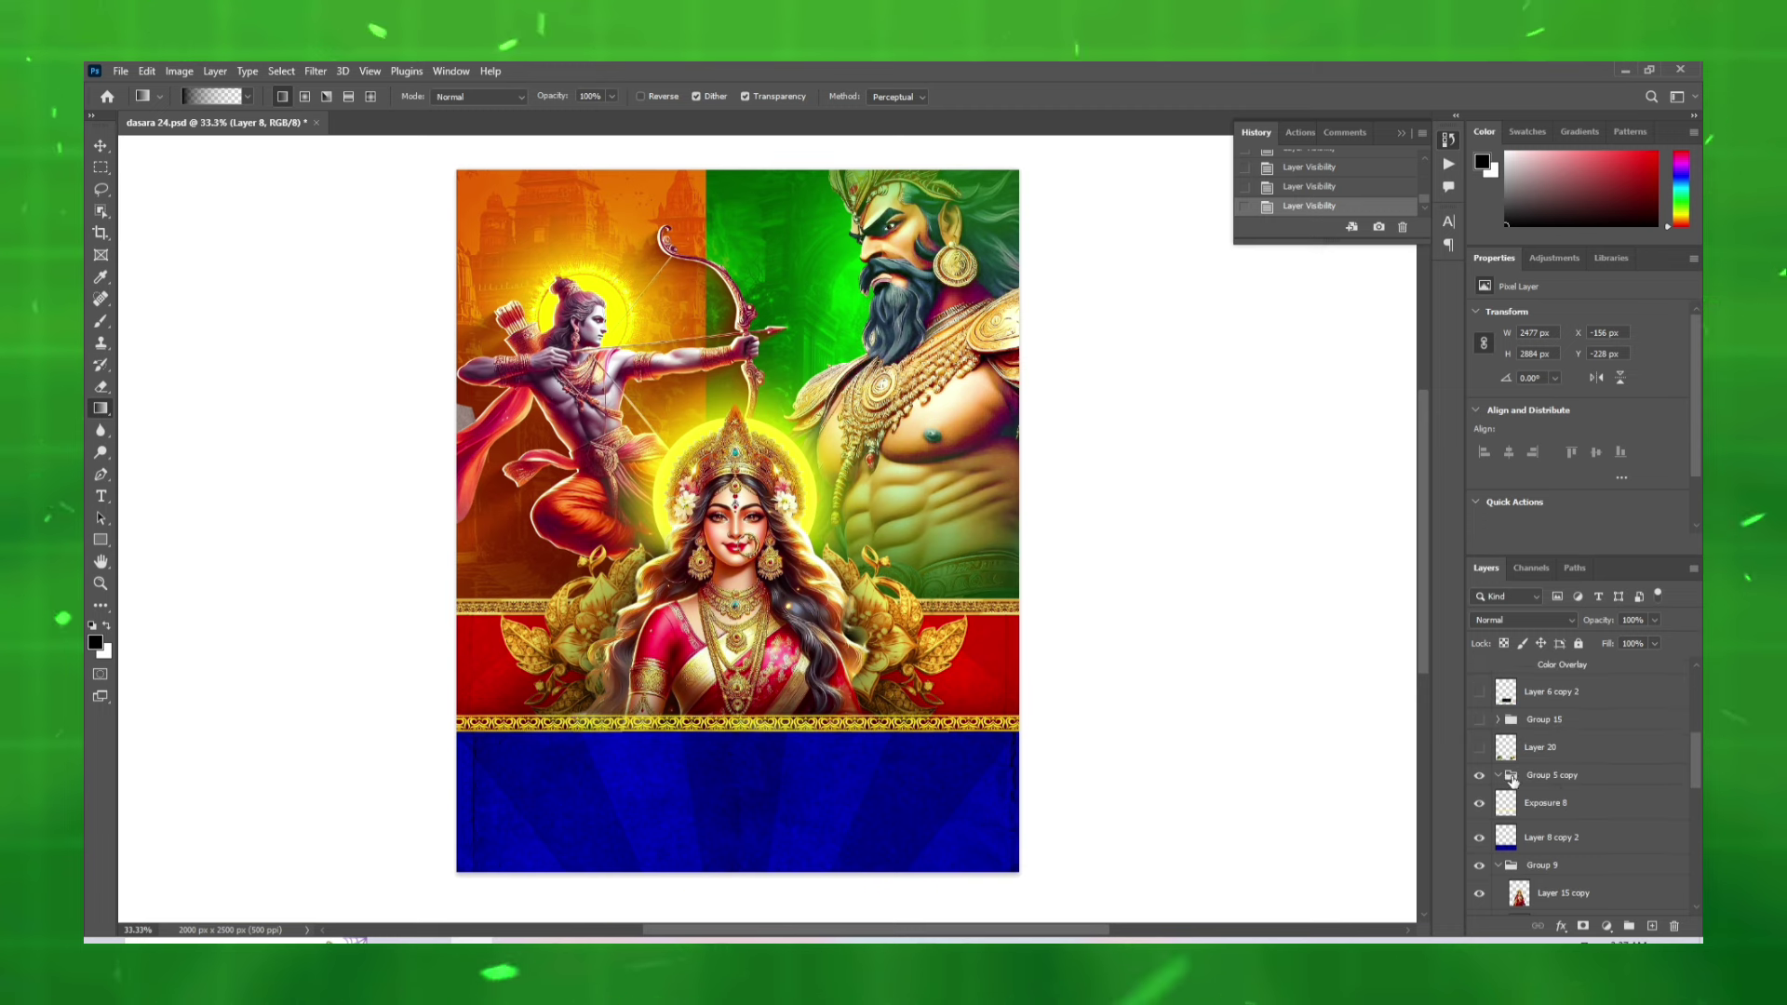
- Show the leaves-and-sweets layer and title Group 15, then delete Layer 20
click(1479, 747)
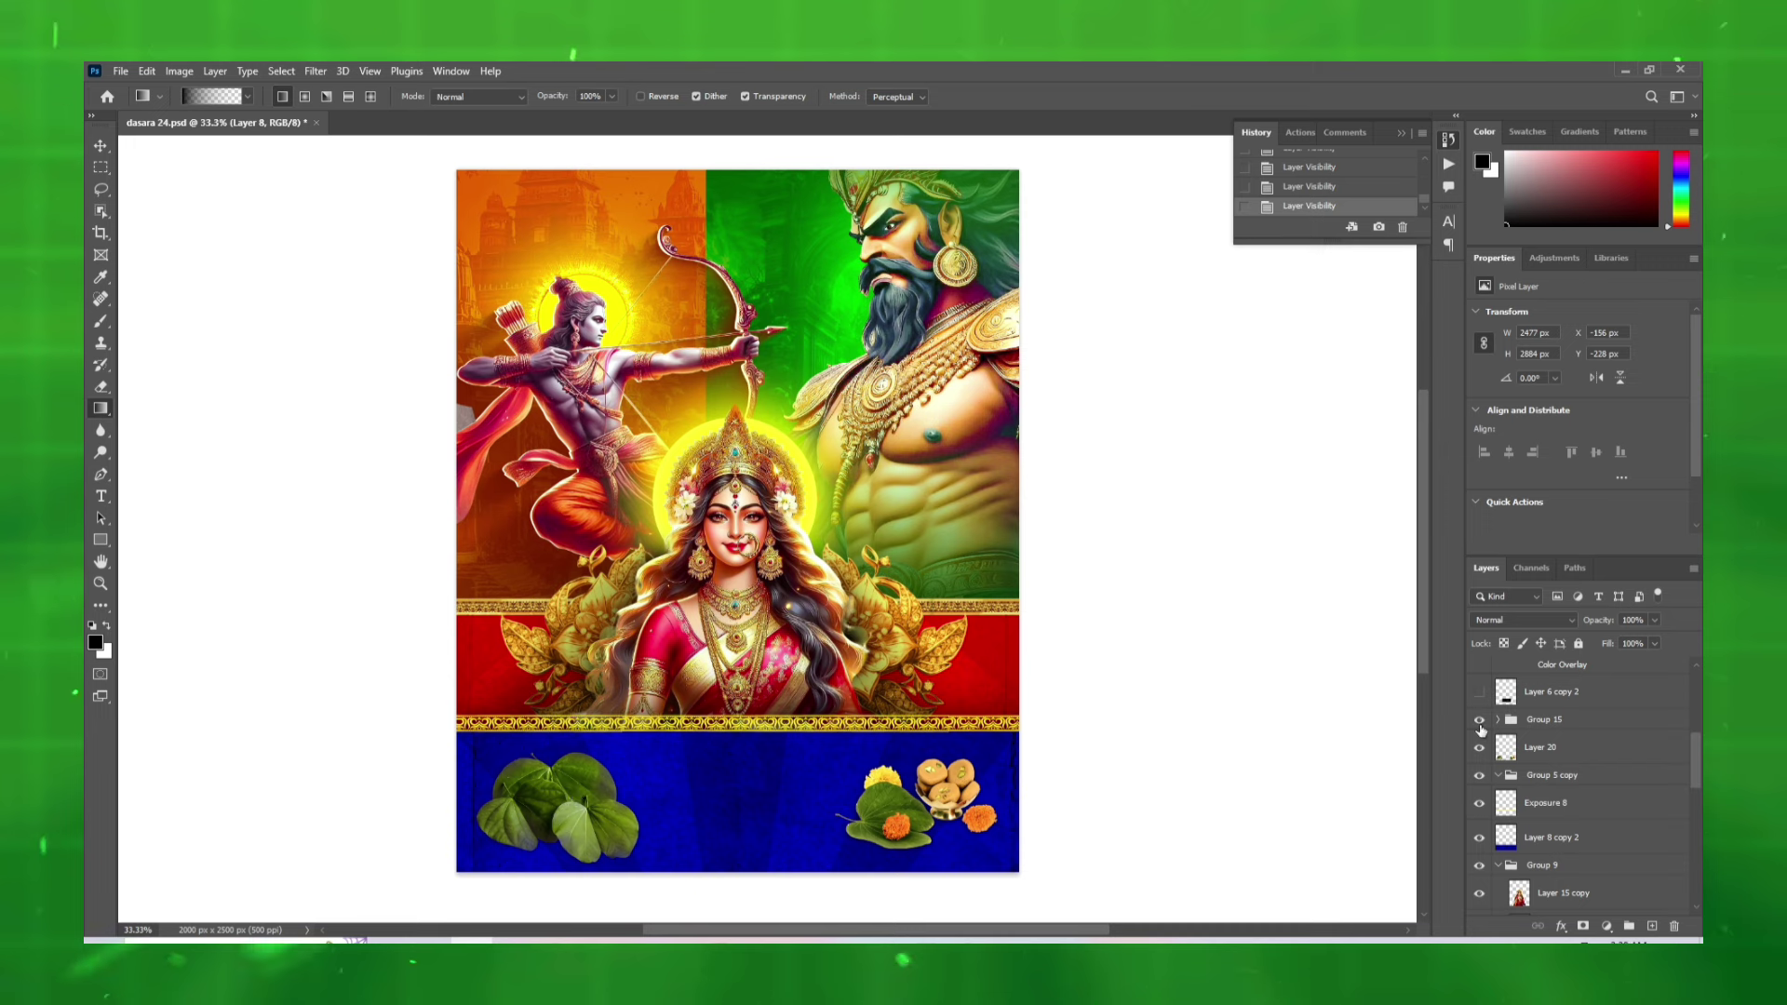
click(1478, 719)
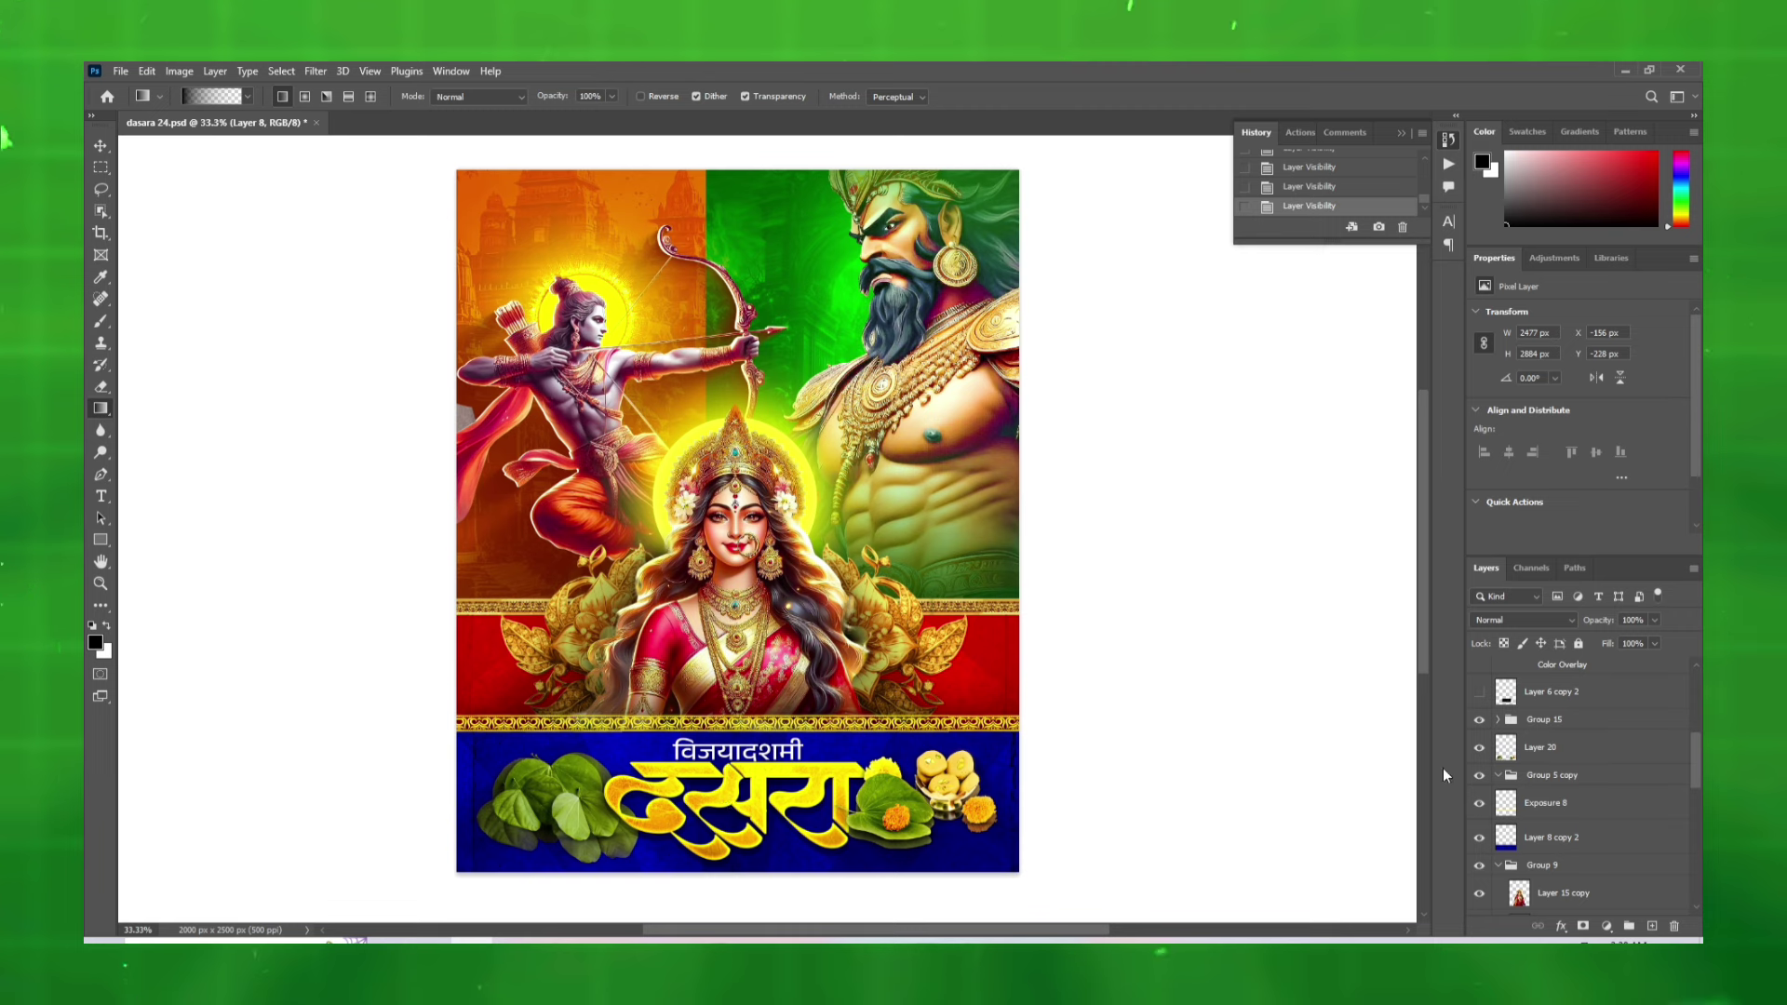
click(1531, 756)
key(Delete)
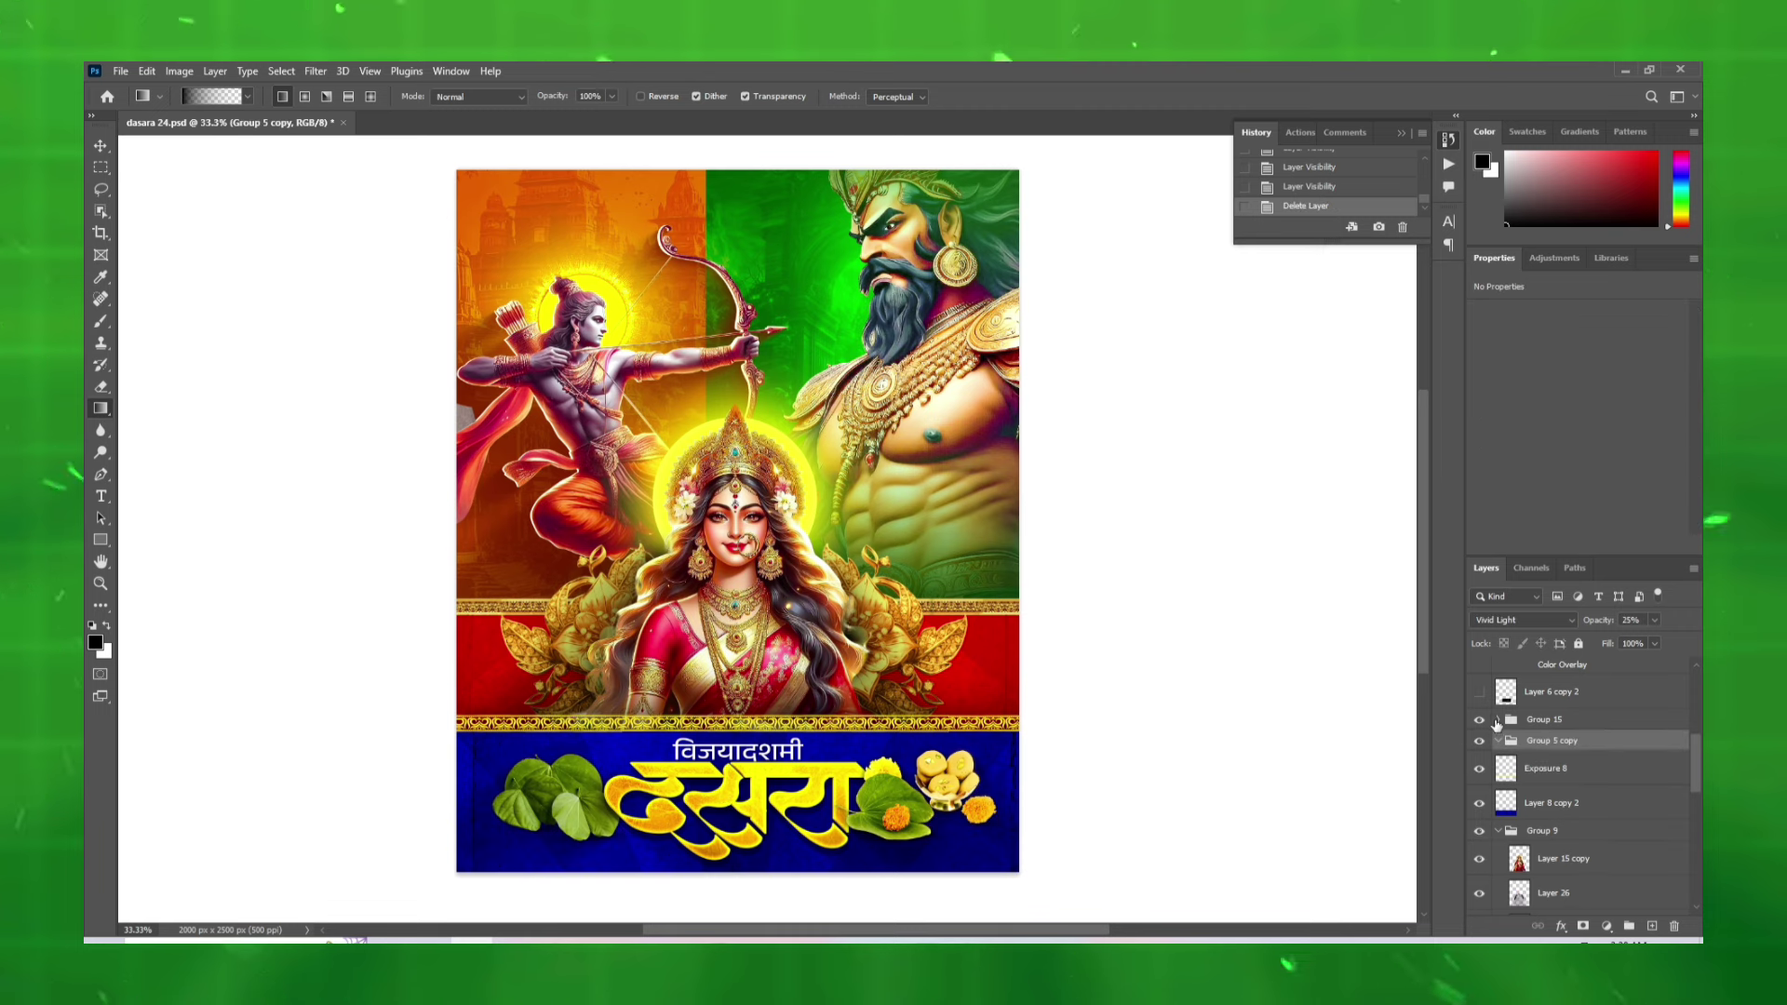
- Expand Group 15 and hide all its layers except Group 5 copy
click(1498, 719)
scroll(1487, 696, down, 2)
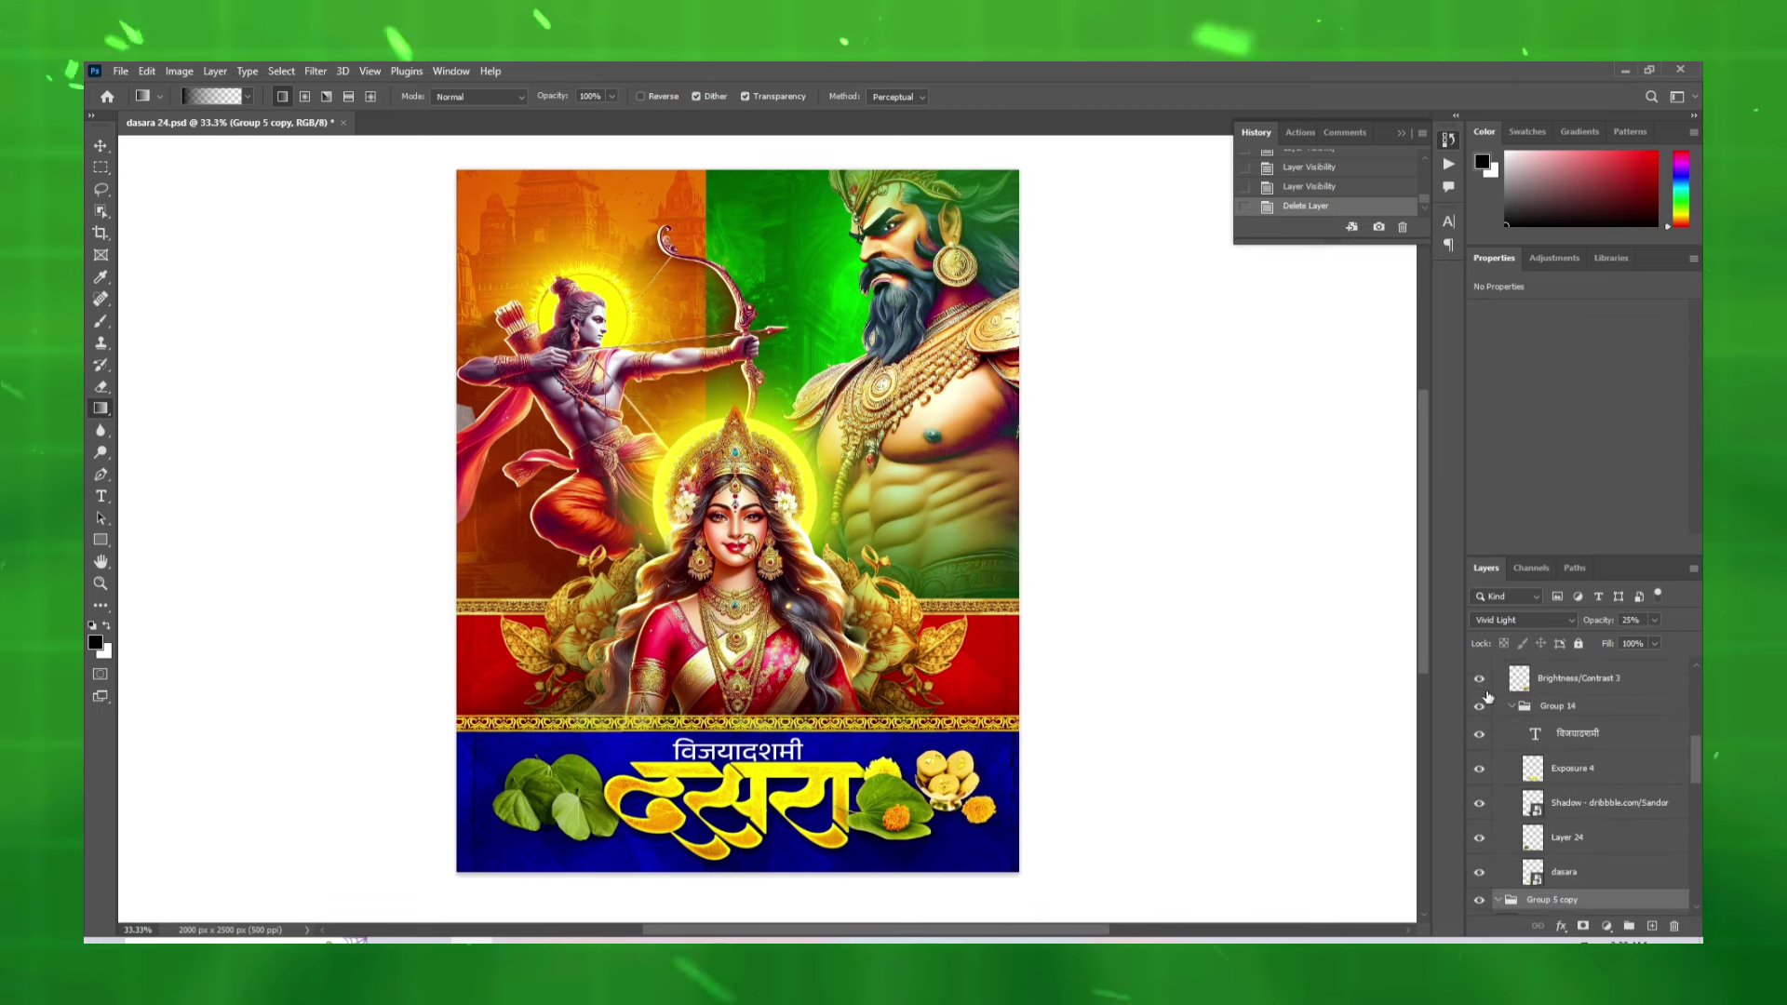
drag(1480, 680, 1484, 893)
click(1481, 896)
scroll(1483, 837, down, 3)
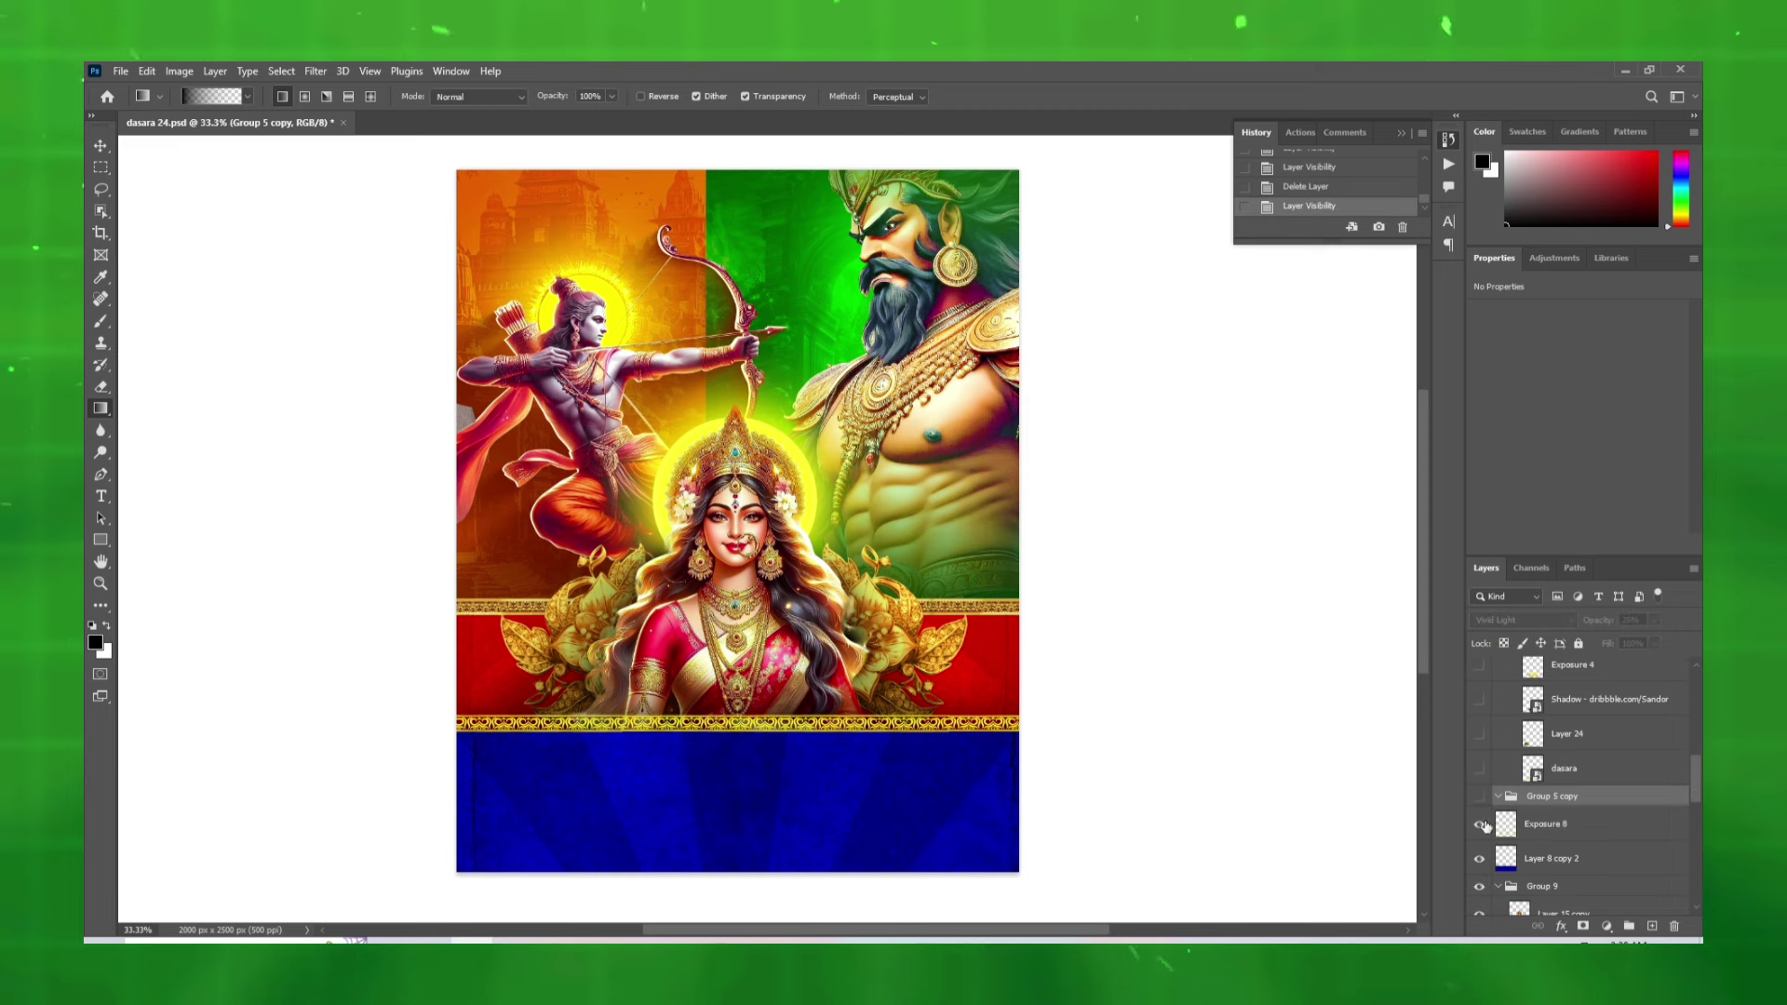
- Bring back the दसरा title, green leaves, title shadow and Exposure 4 brightening
click(1480, 765)
click(1480, 735)
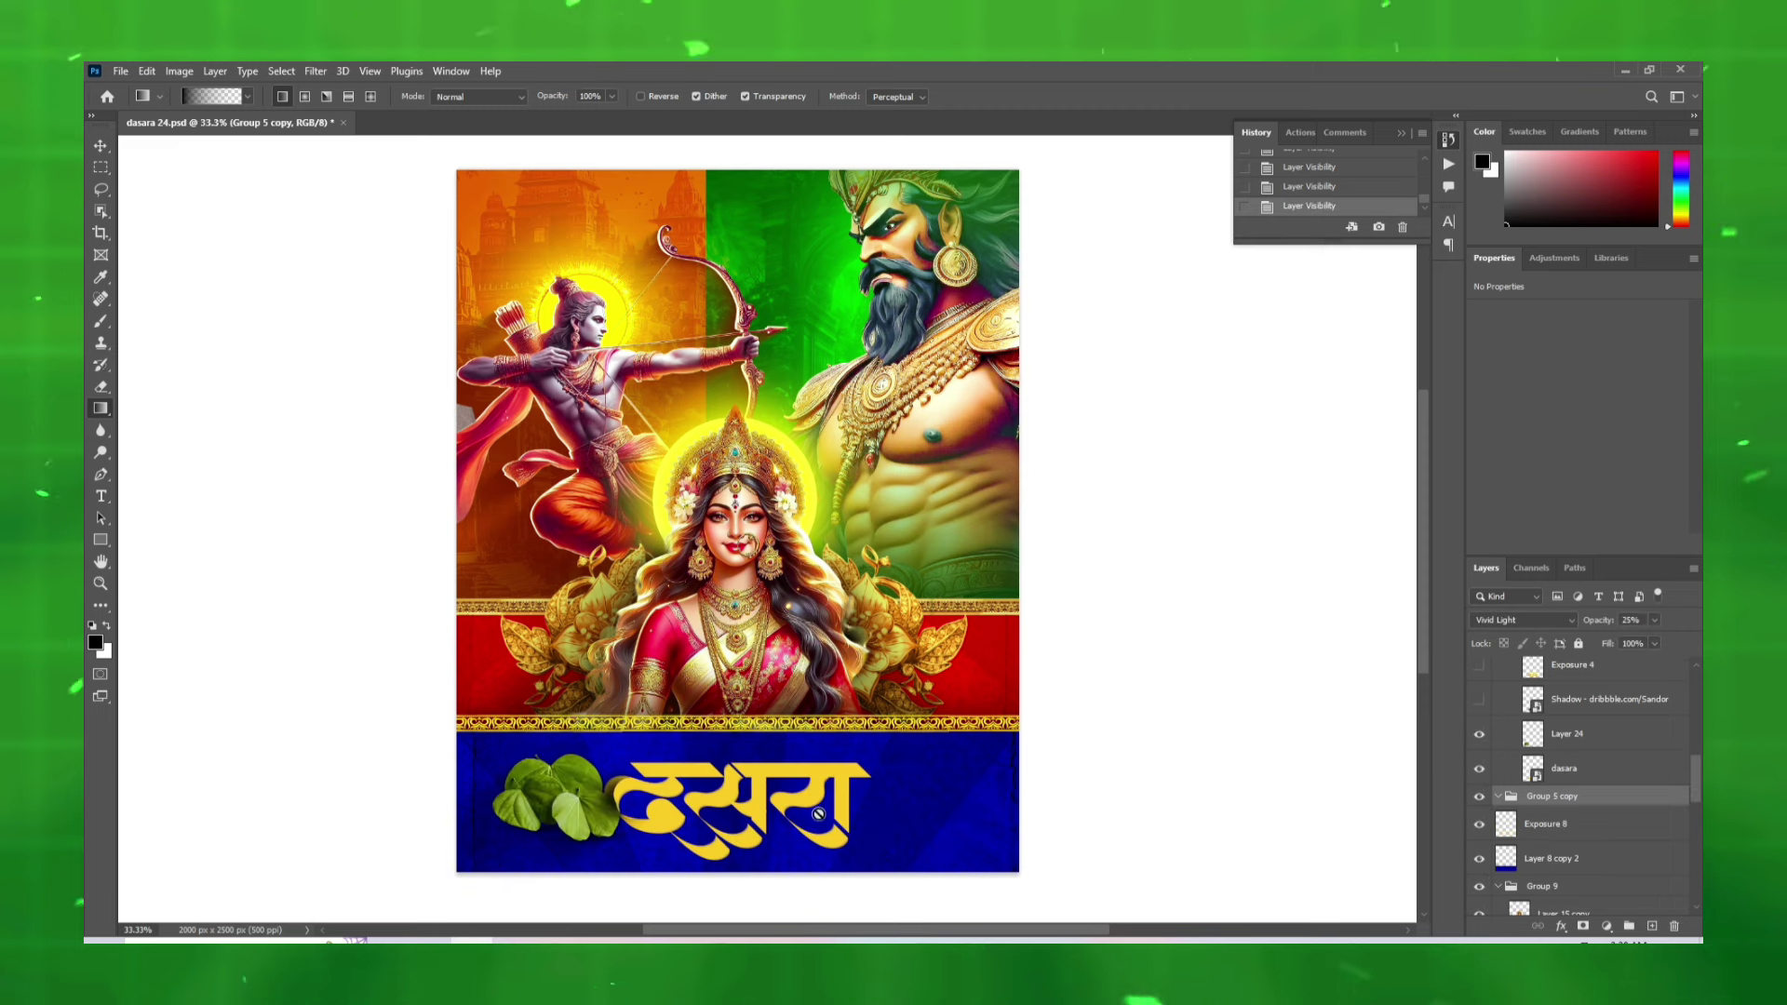
scroll(1582, 791, up, 1)
click(1480, 734)
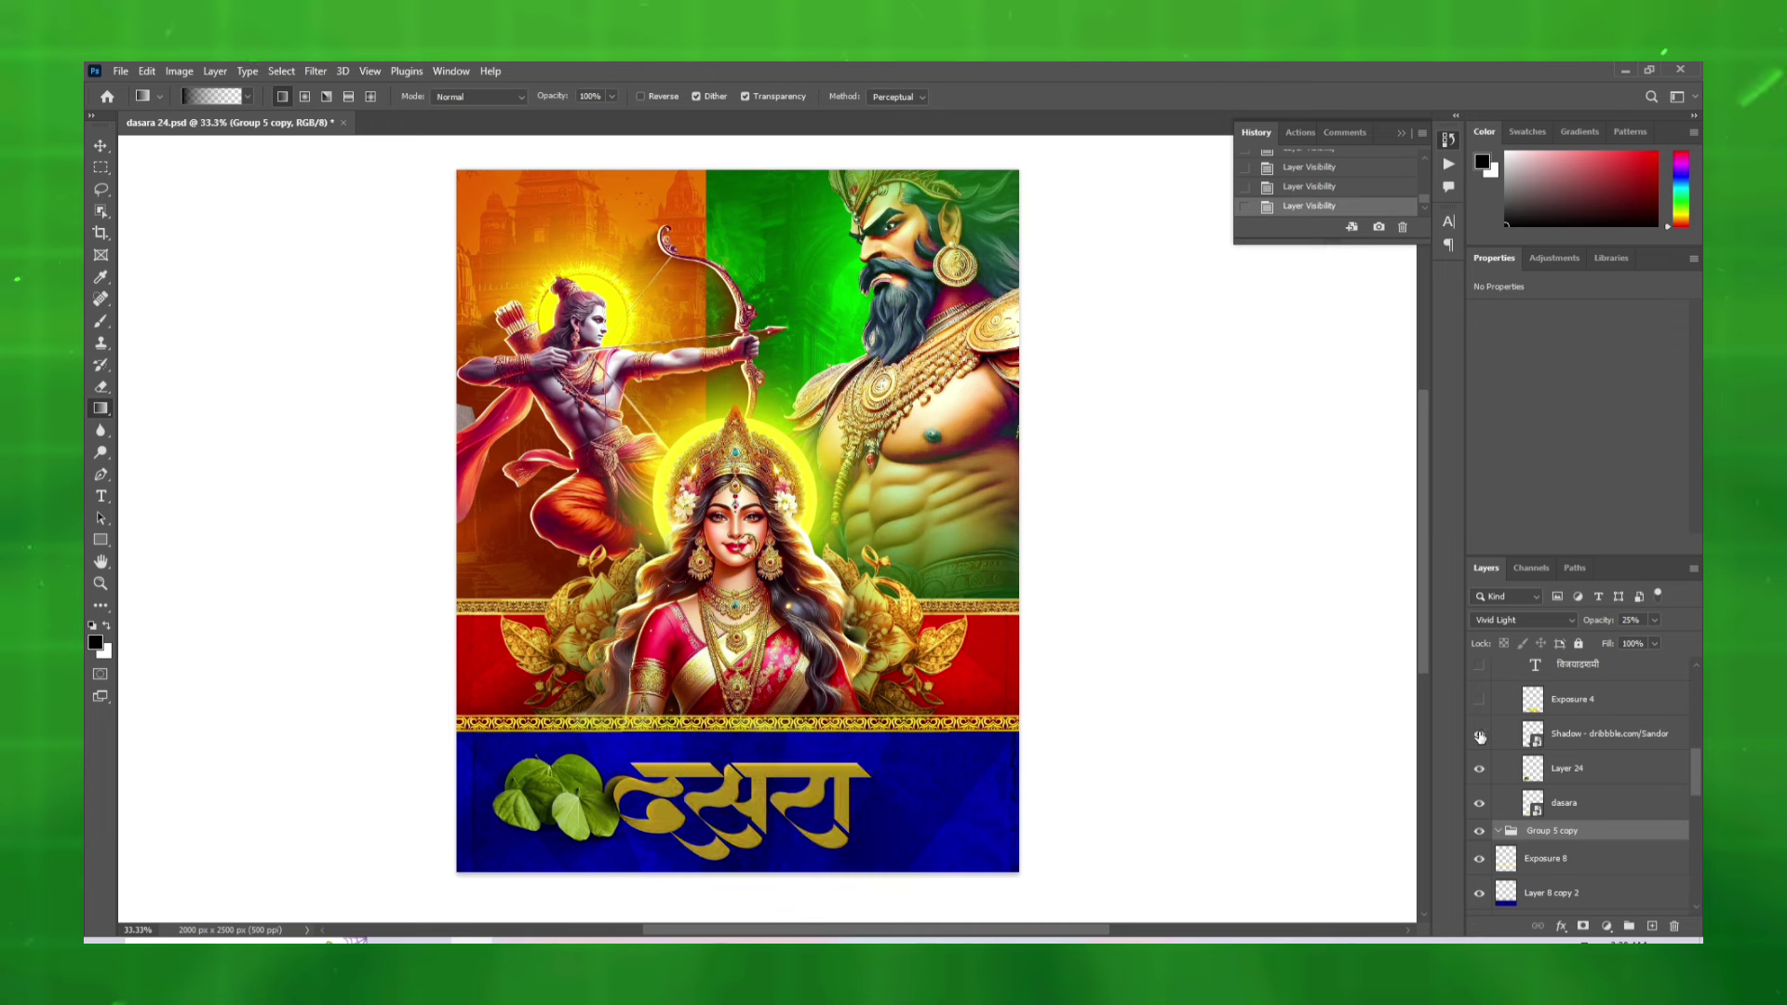
click(1480, 699)
- Show the विजयादशमी text, Brightness/Contrast 3 with marigolds, and Layer 6 copy 2
scroll(1486, 709, up, 1)
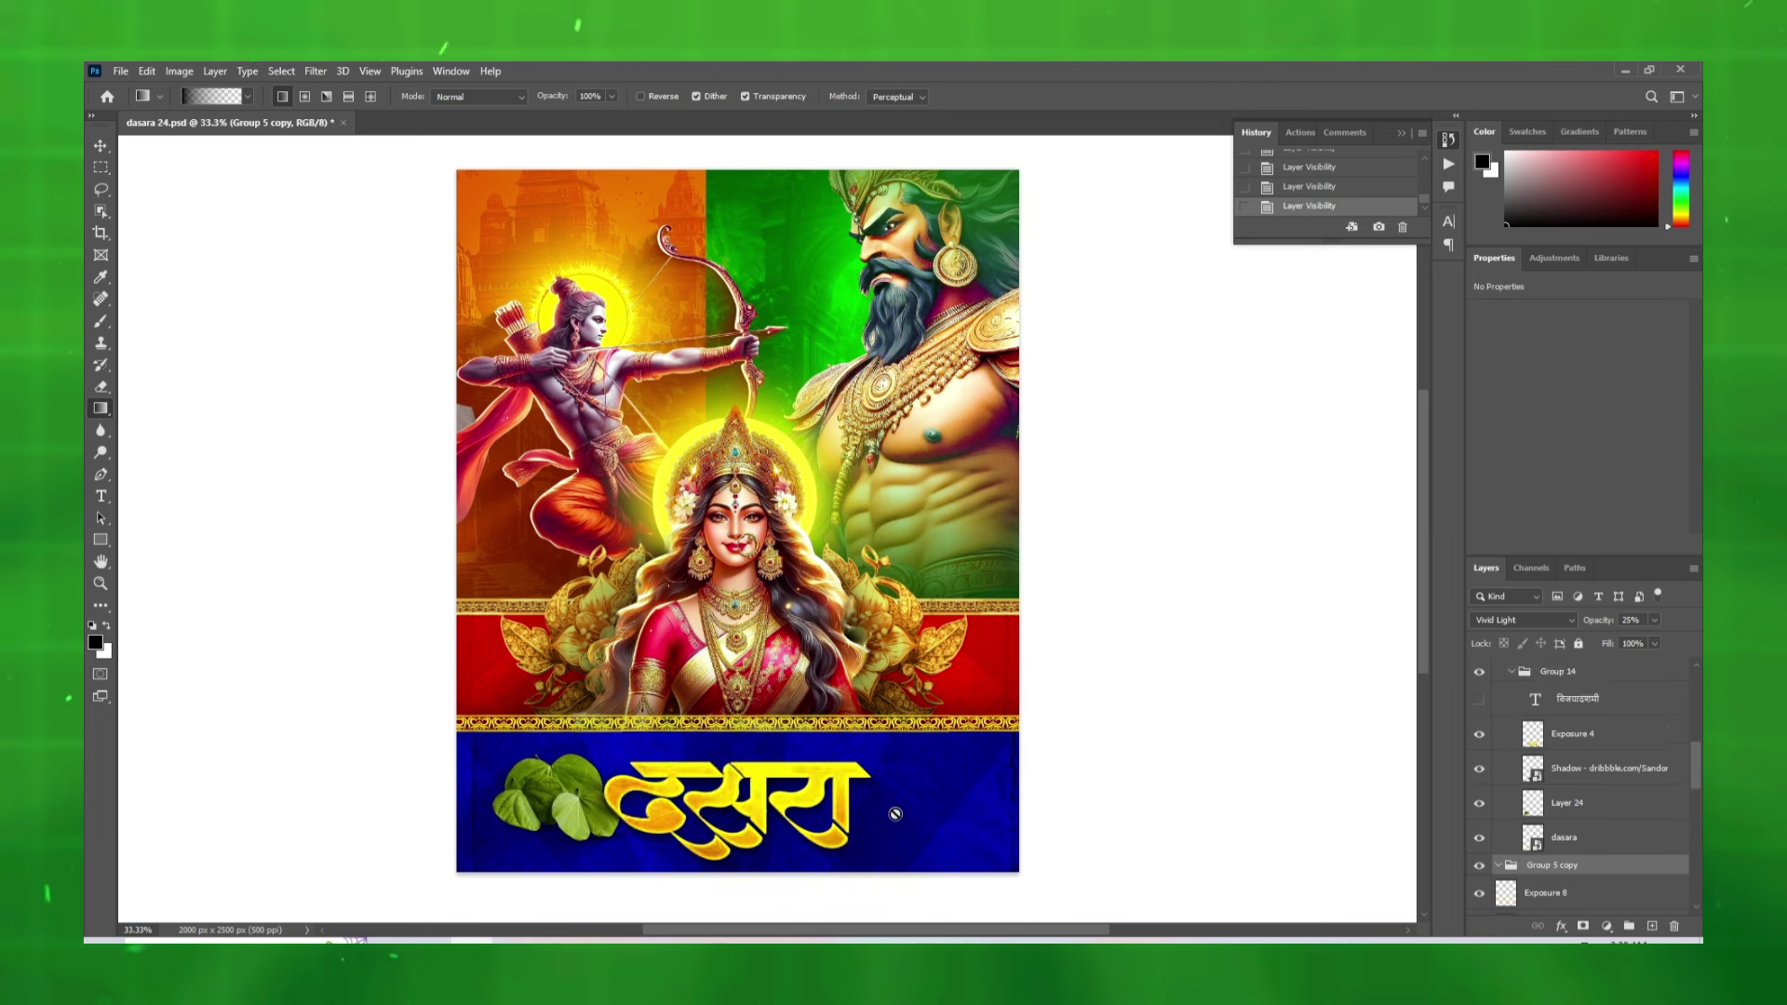
click(1480, 699)
scroll(1479, 699, up, 1)
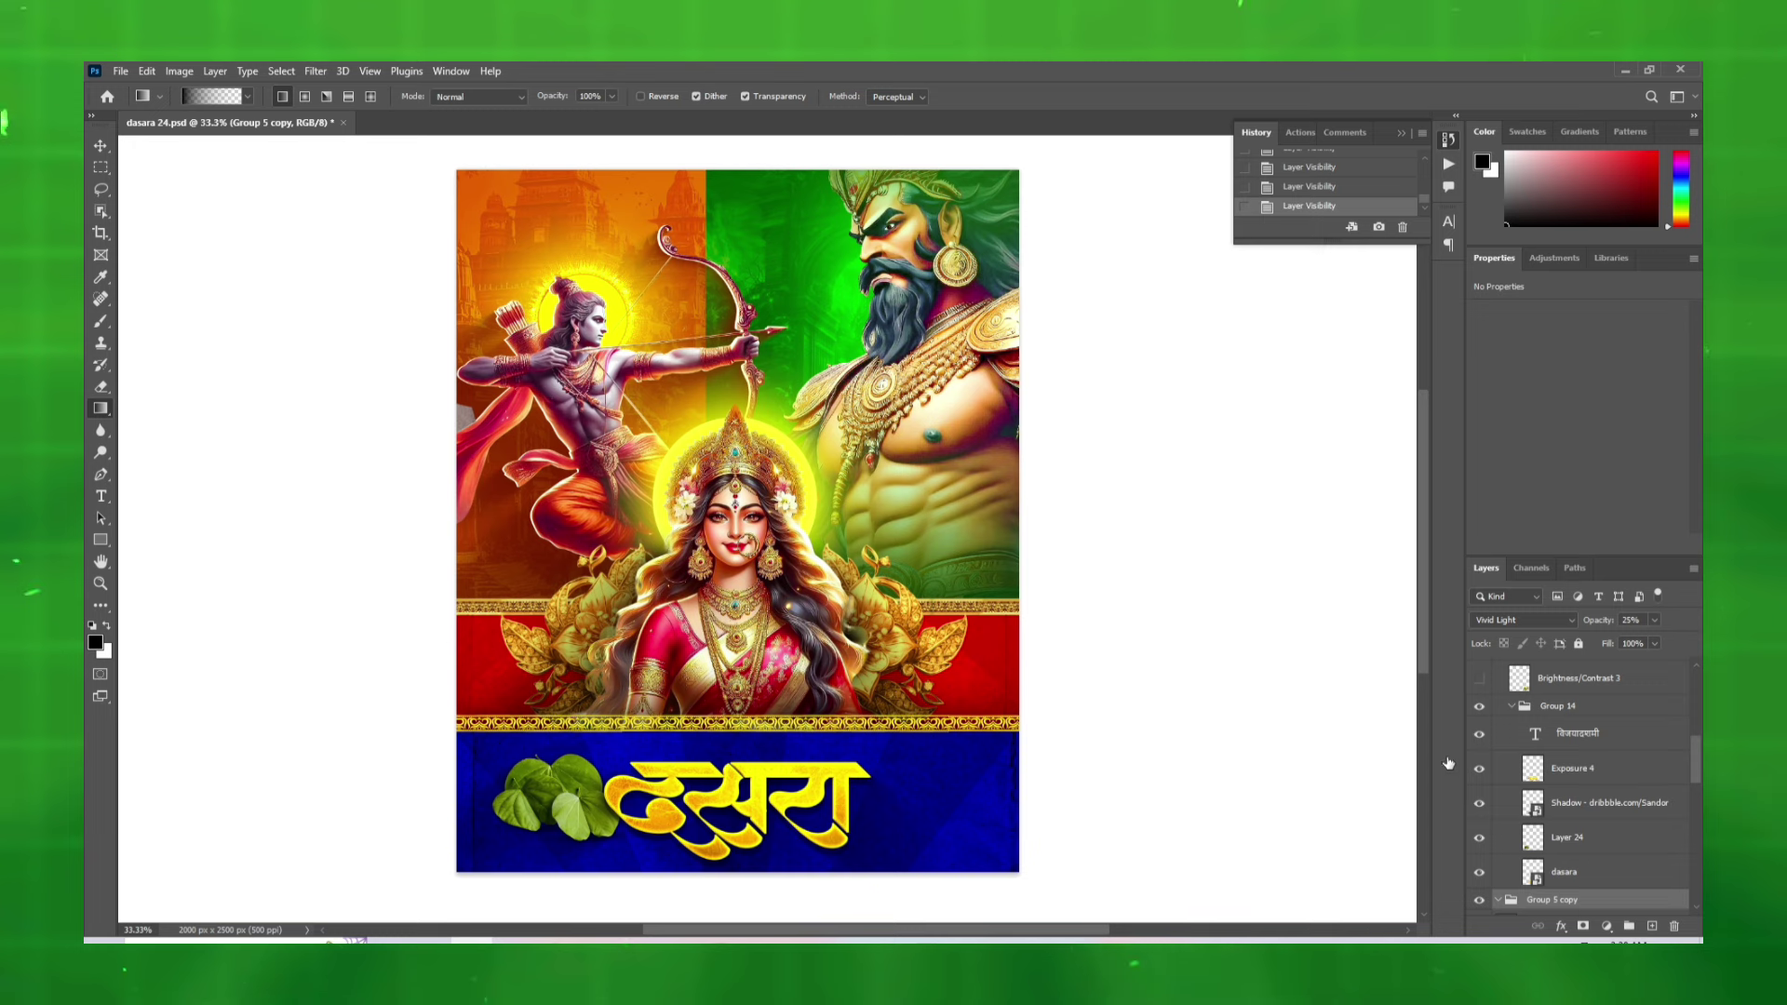
click(1480, 678)
scroll(1479, 678, up, 2)
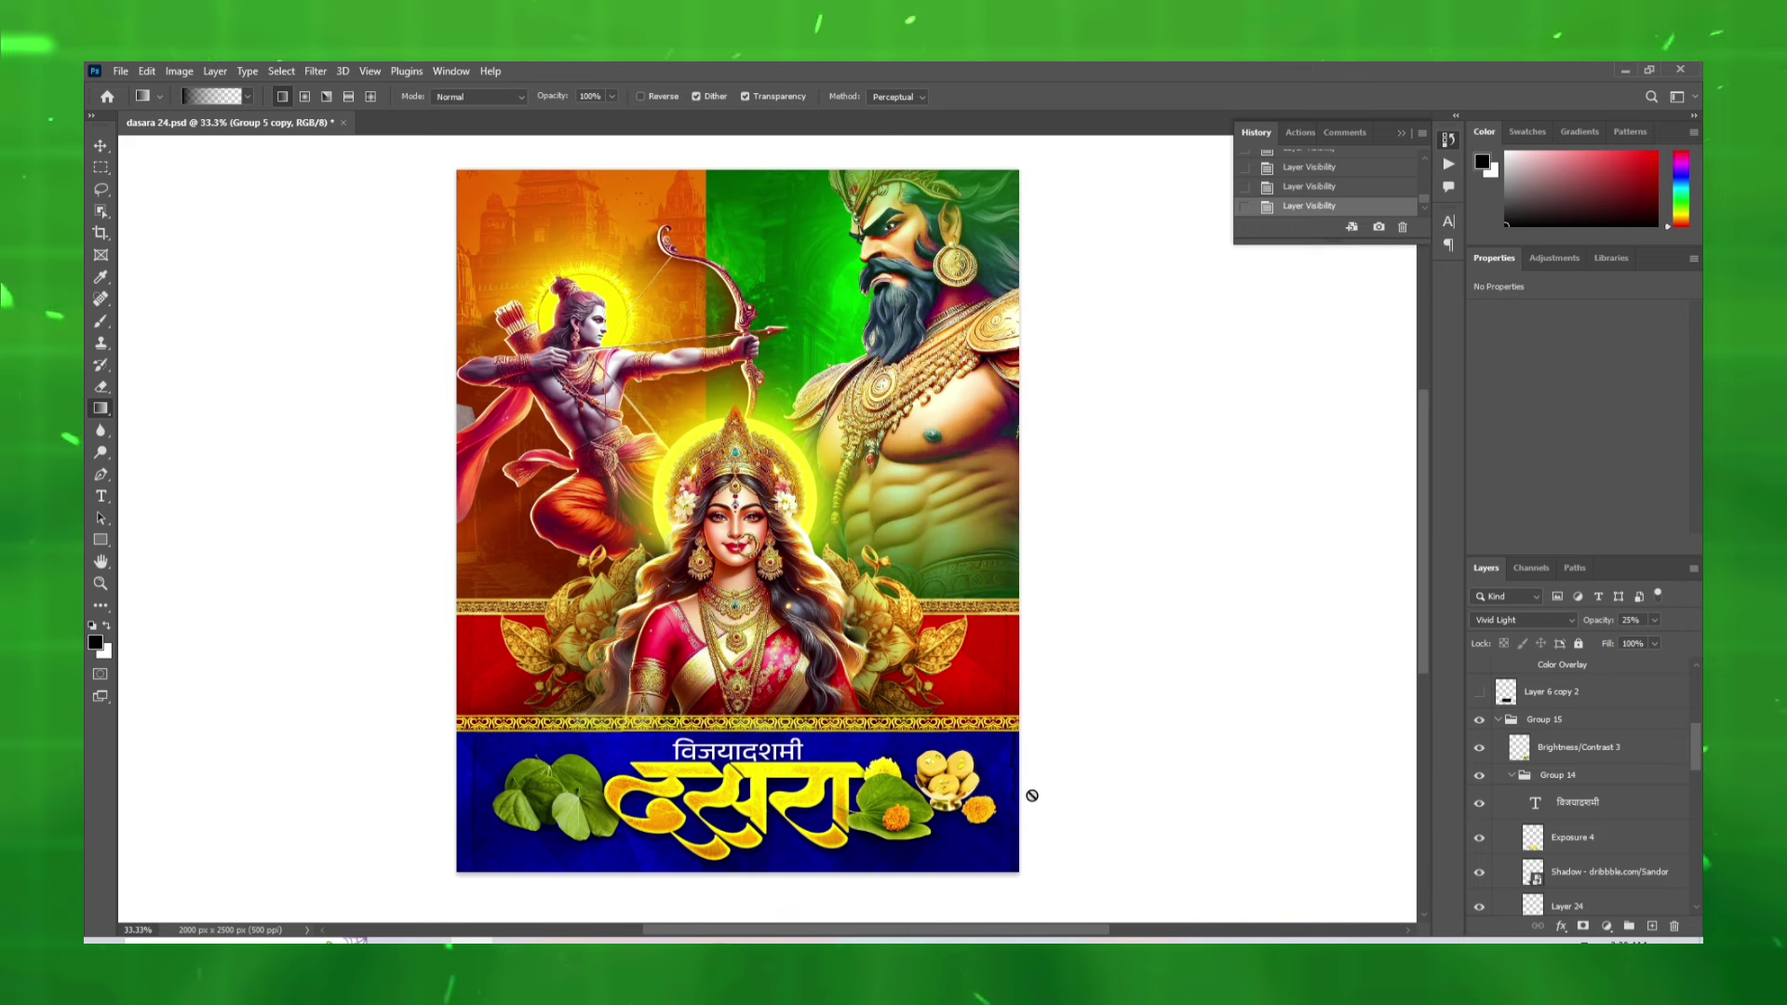
scroll(1484, 800, up, 3)
click(1479, 796)
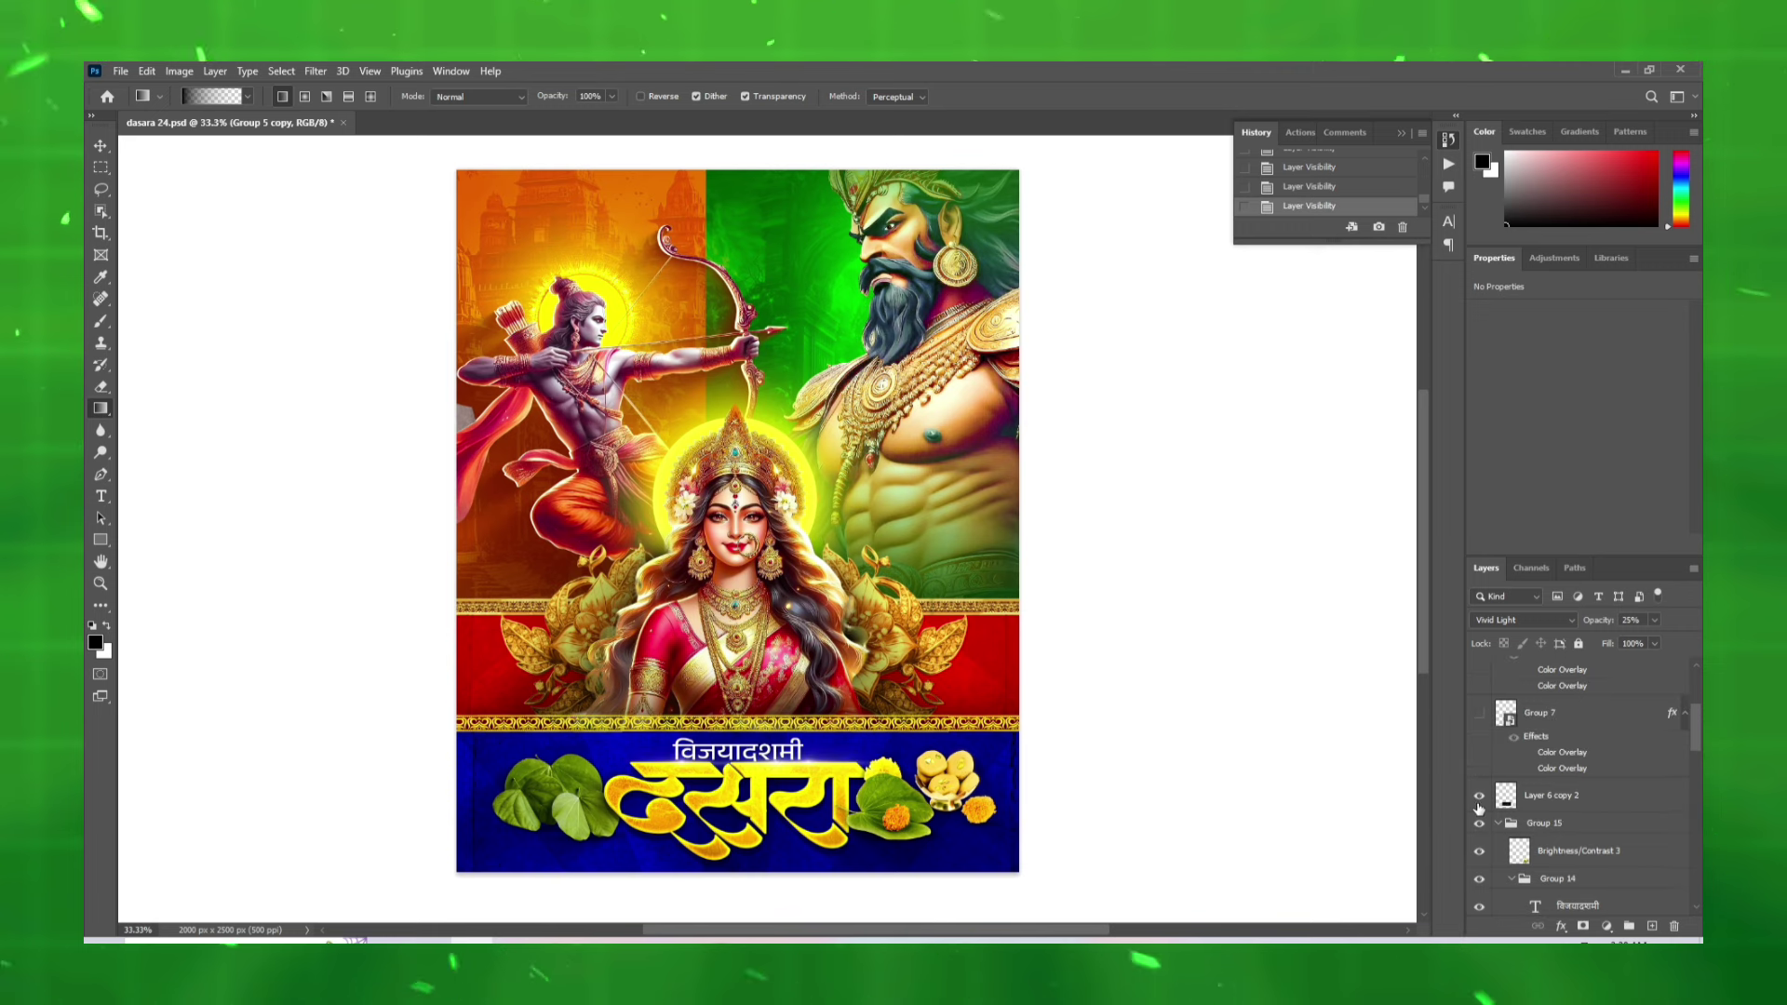
- Show Group 7's PPGD watermark, both Marathi quote layers and the Exposure 10 adjustment
click(1479, 713)
scroll(1479, 735, up, 2)
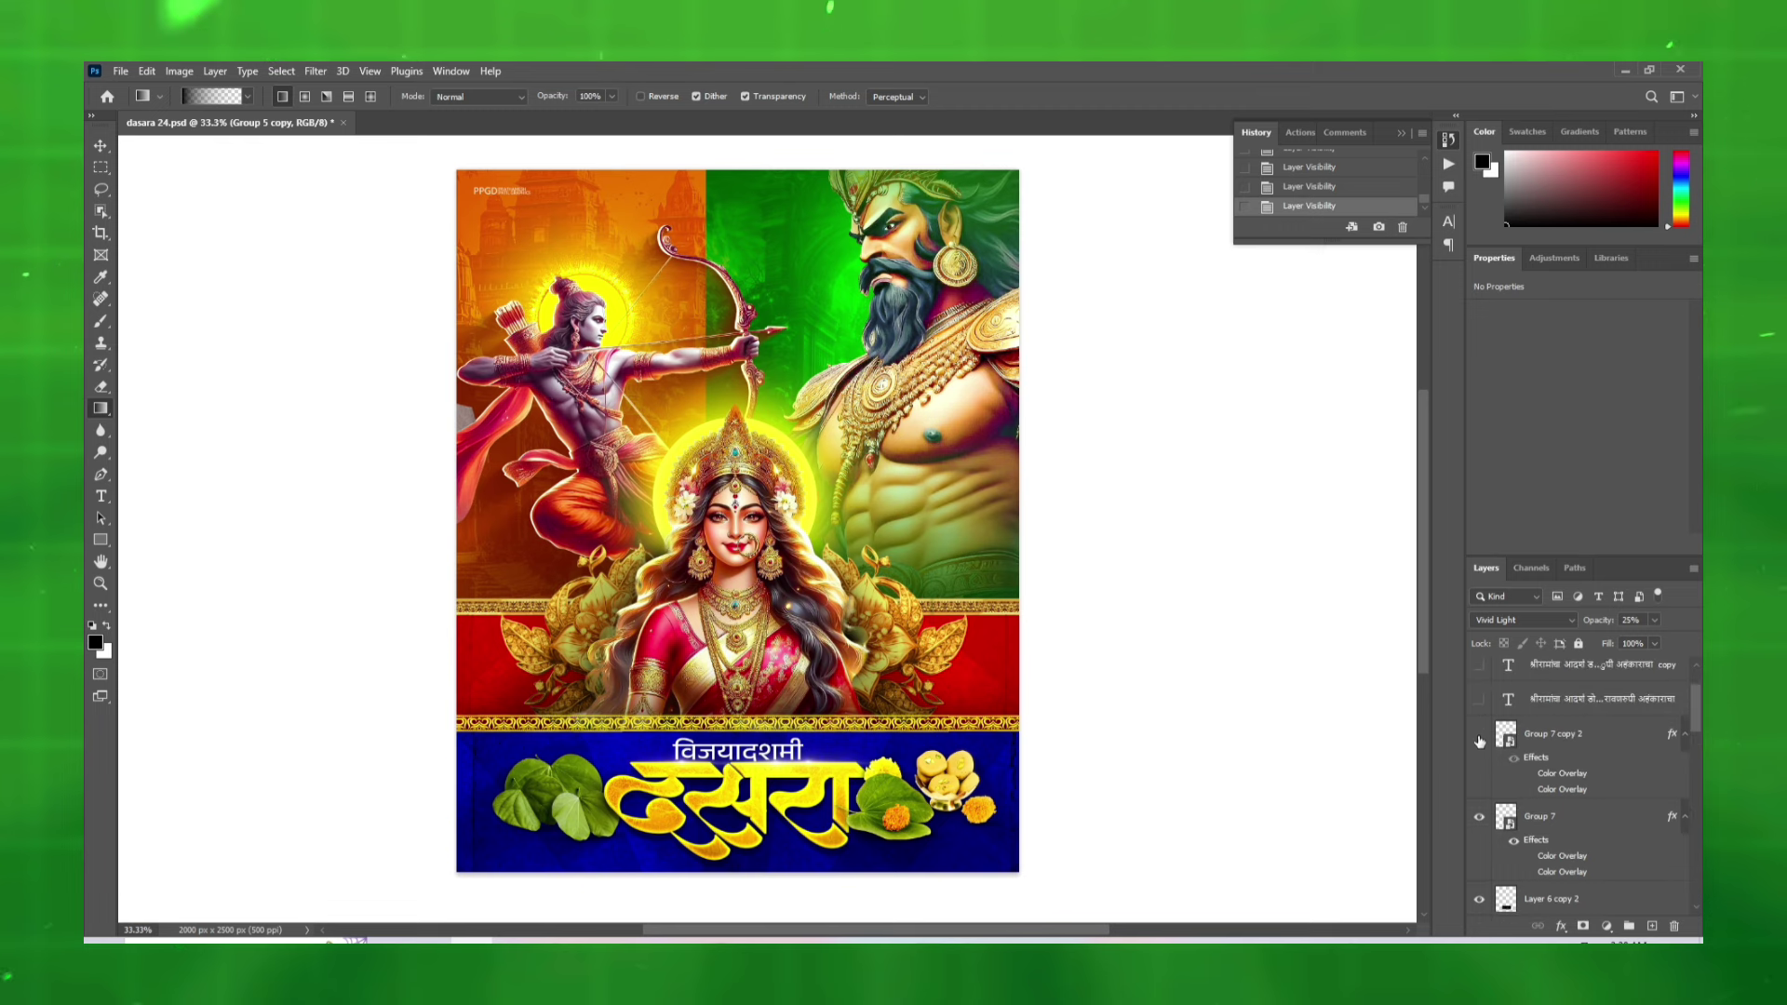
scroll(1478, 764, up, 2)
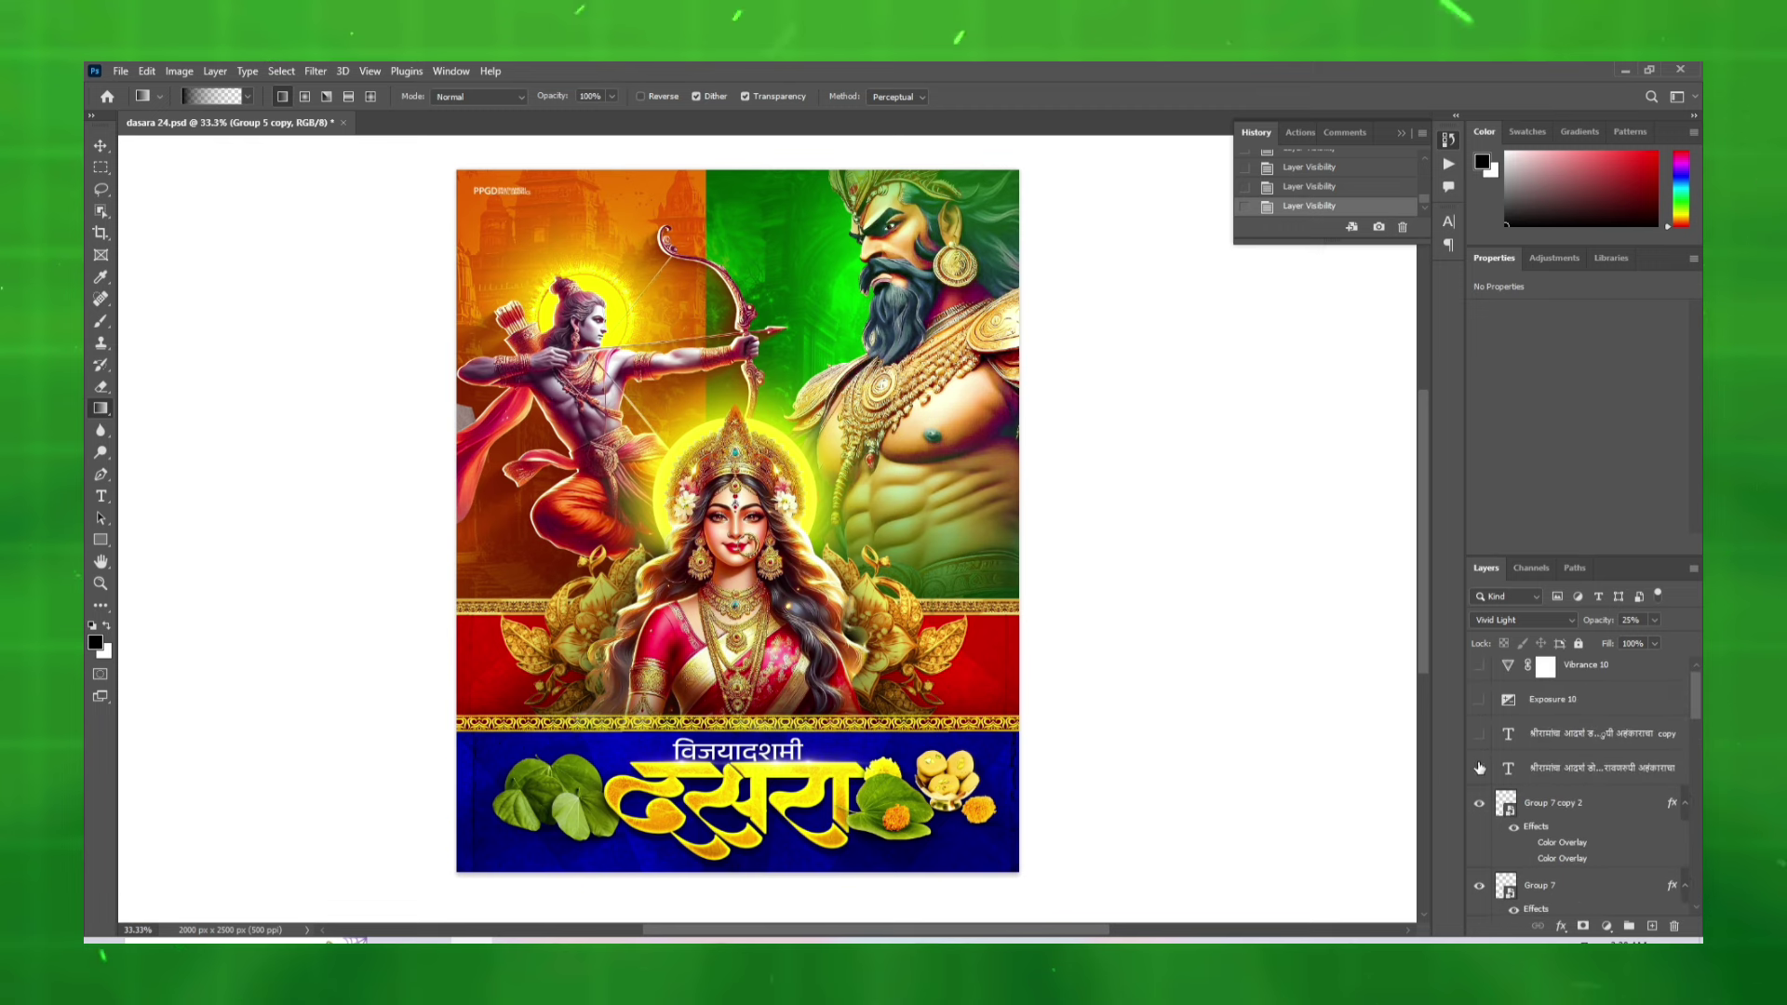
click(1479, 768)
drag(1479, 739, 1483, 682)
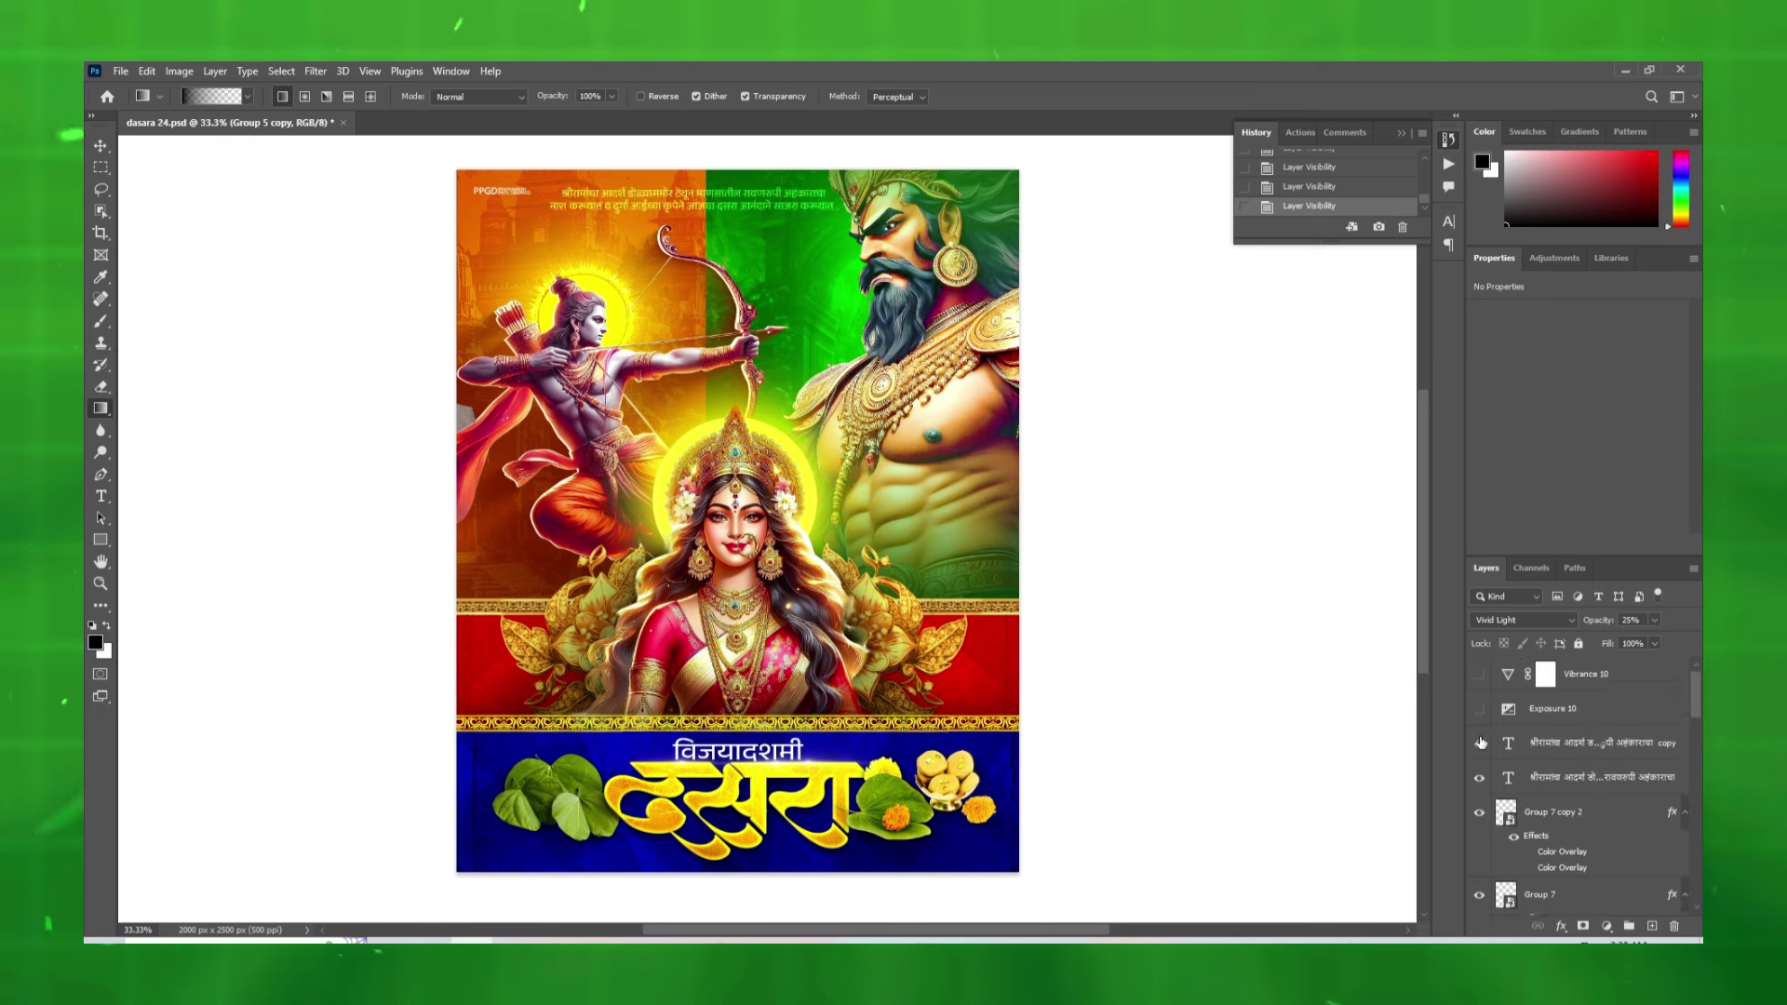
- Switch on the +30 Vibrance 10 adjustment and select its mask to view its settings
click(1482, 679)
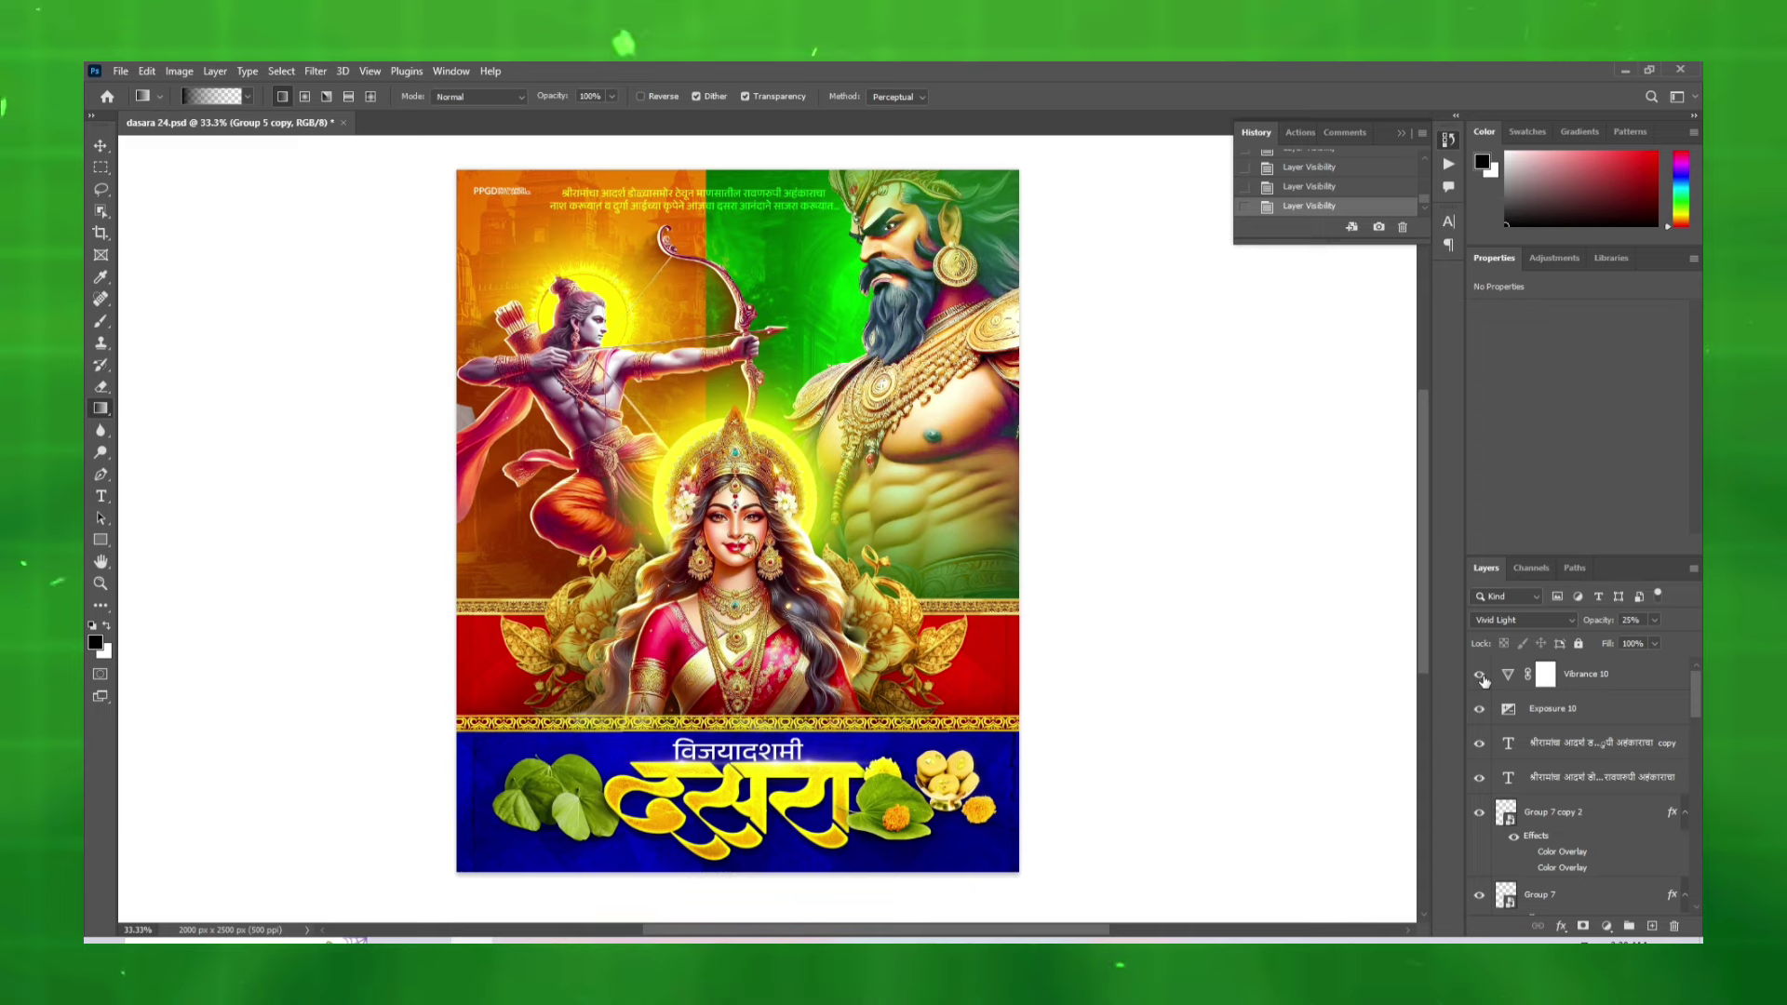
click(1545, 674)
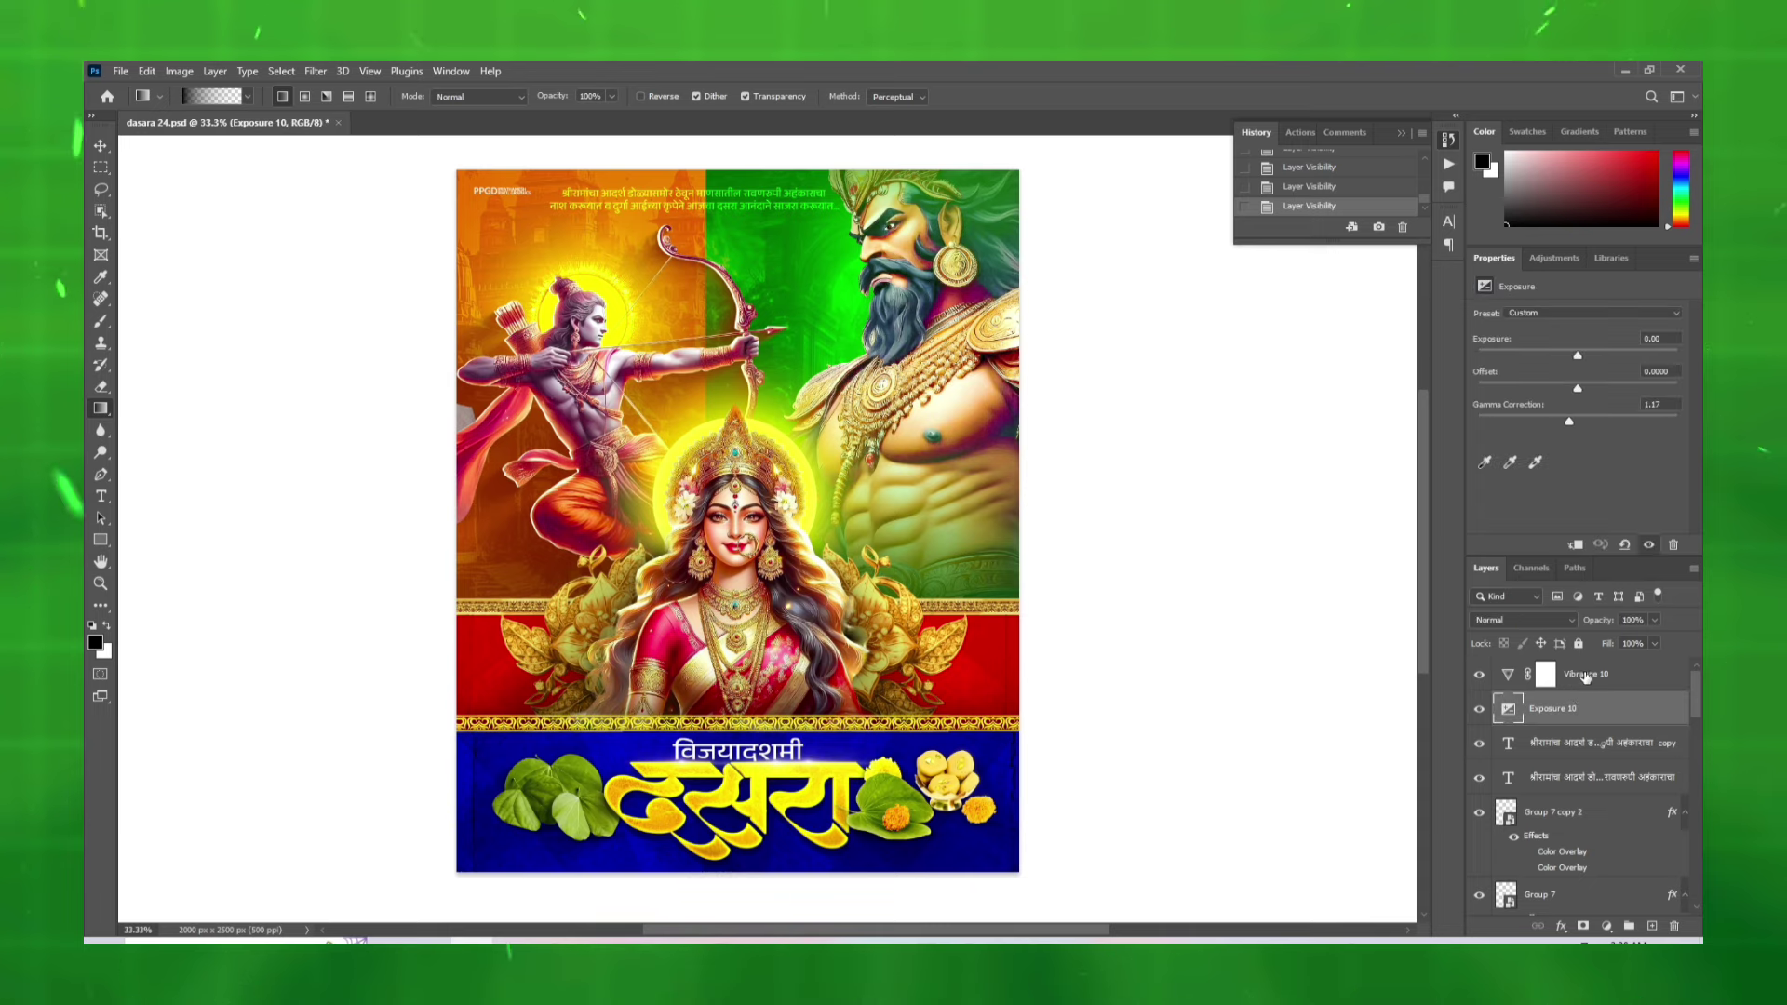
key(ctrl+plus)
scroll(623, 149, up, 2)
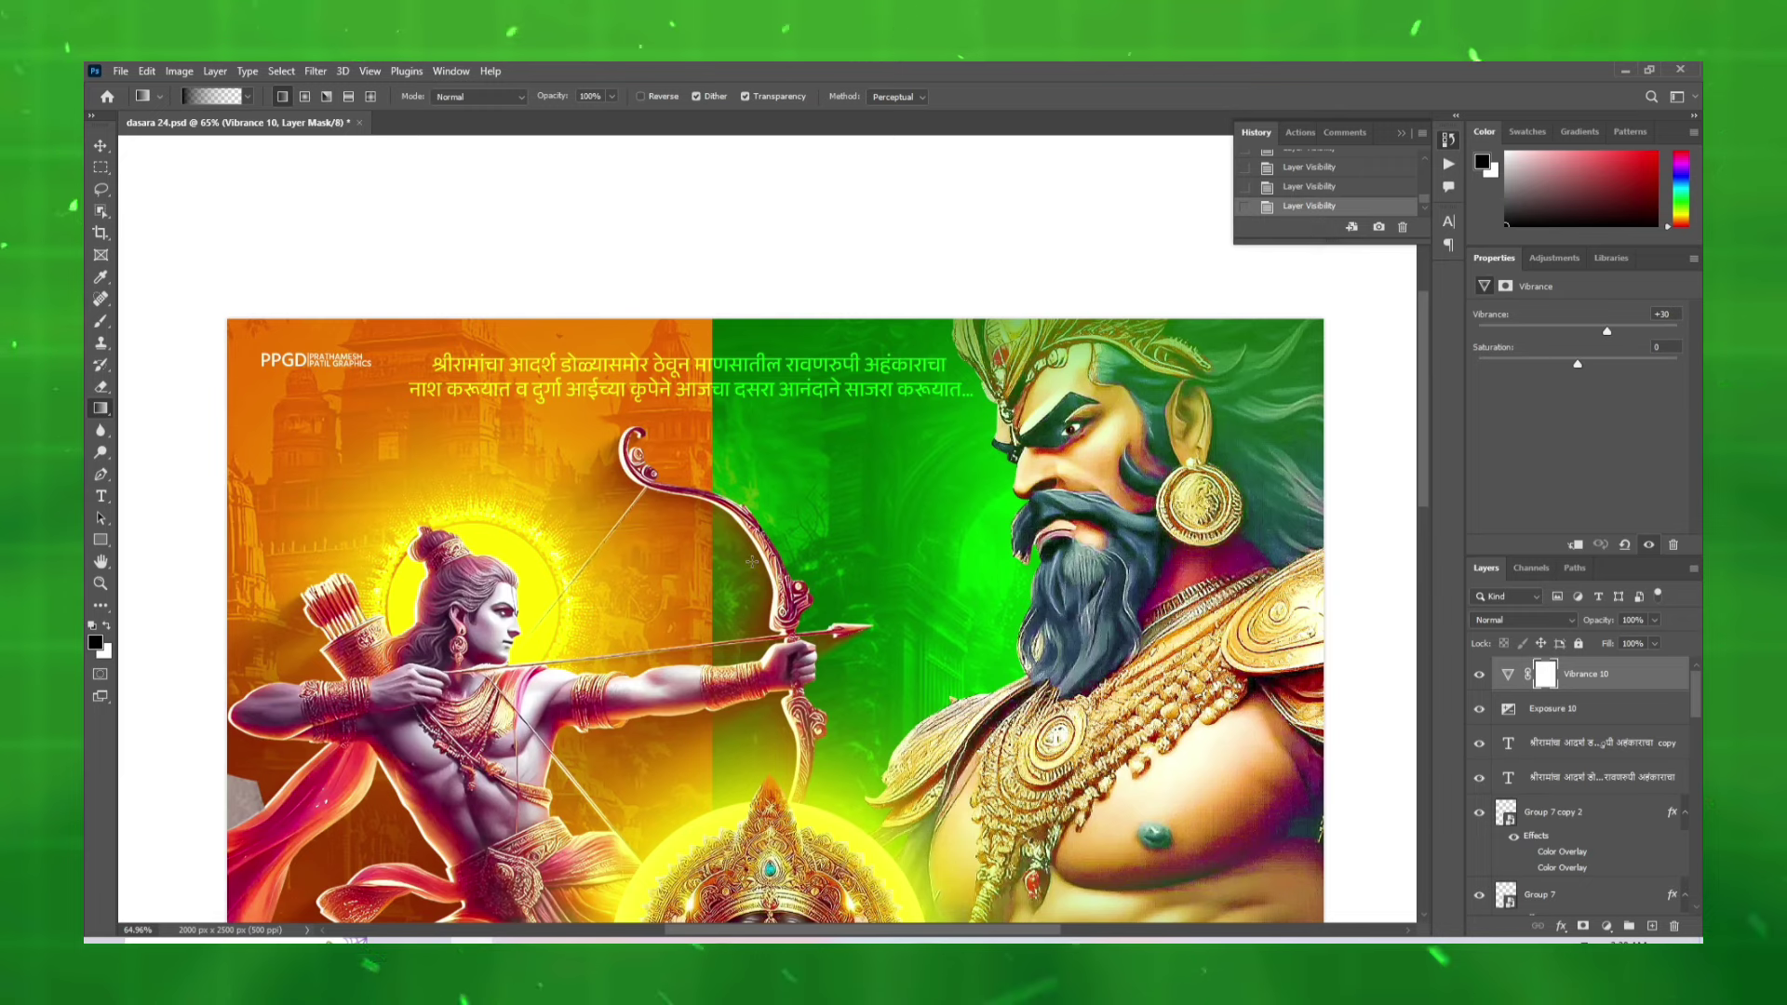
scroll(495, 387, up, 1)
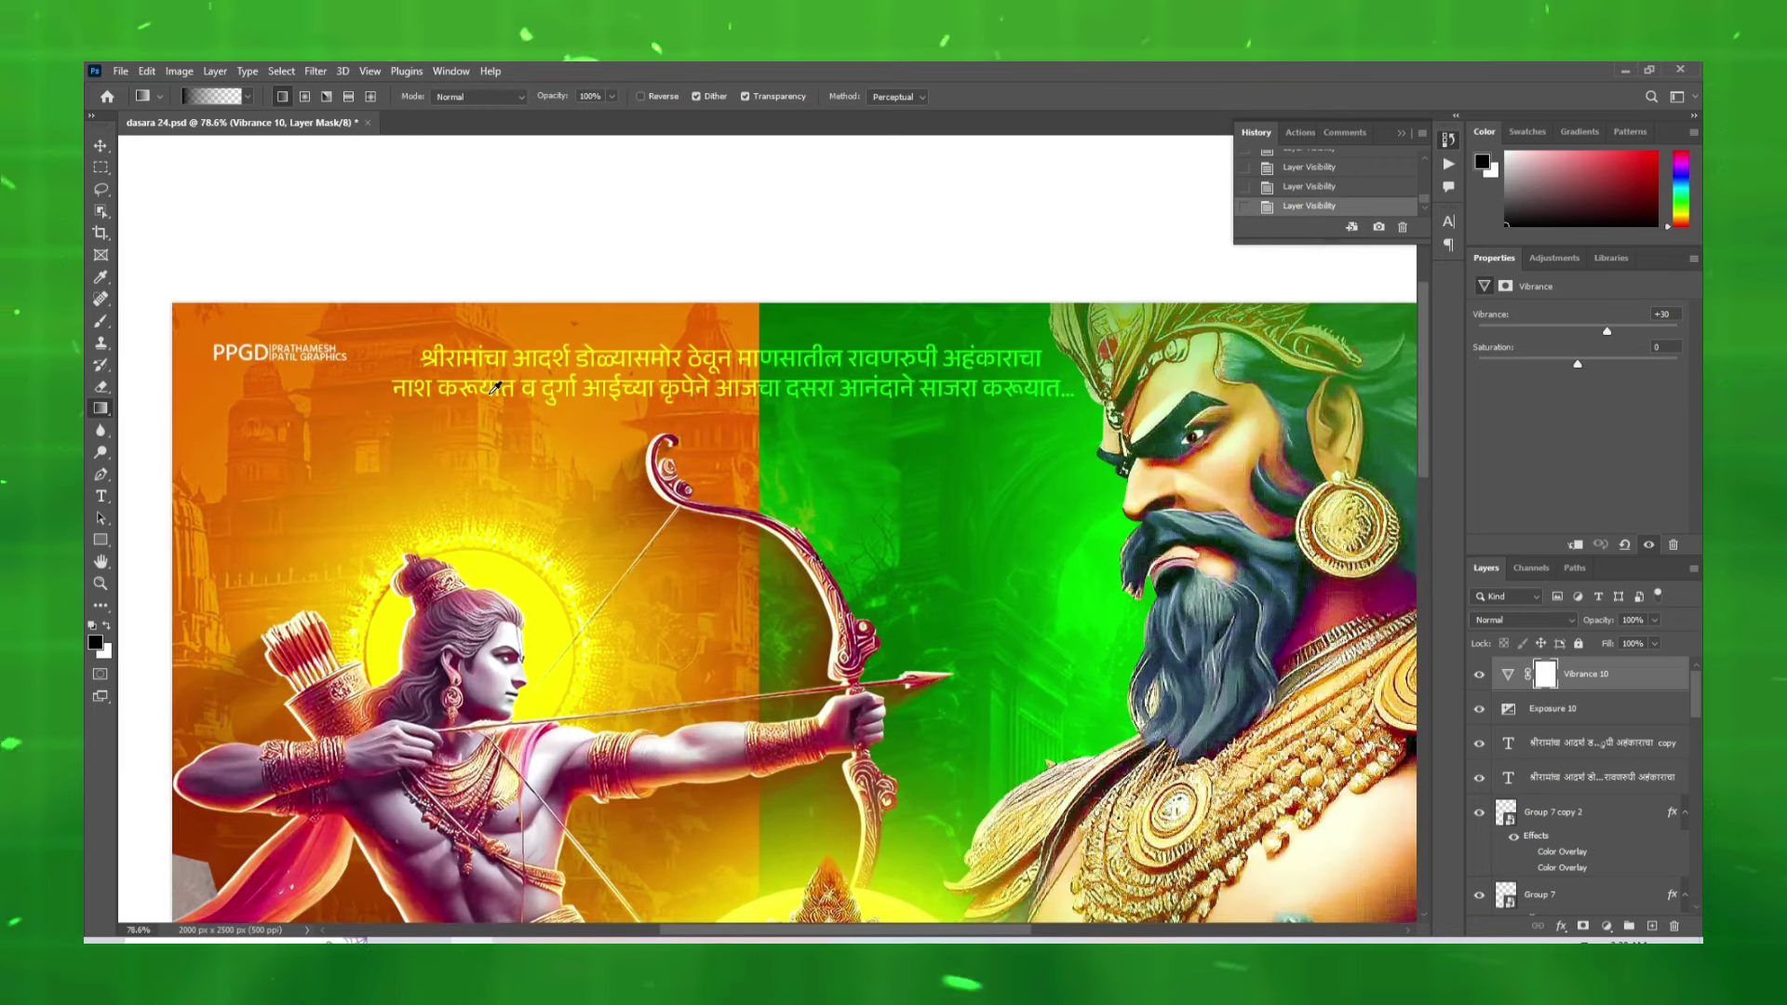
scroll(495, 387, up, 1)
scroll(992, 309, down, 3)
scroll(1033, 363, down, 2)
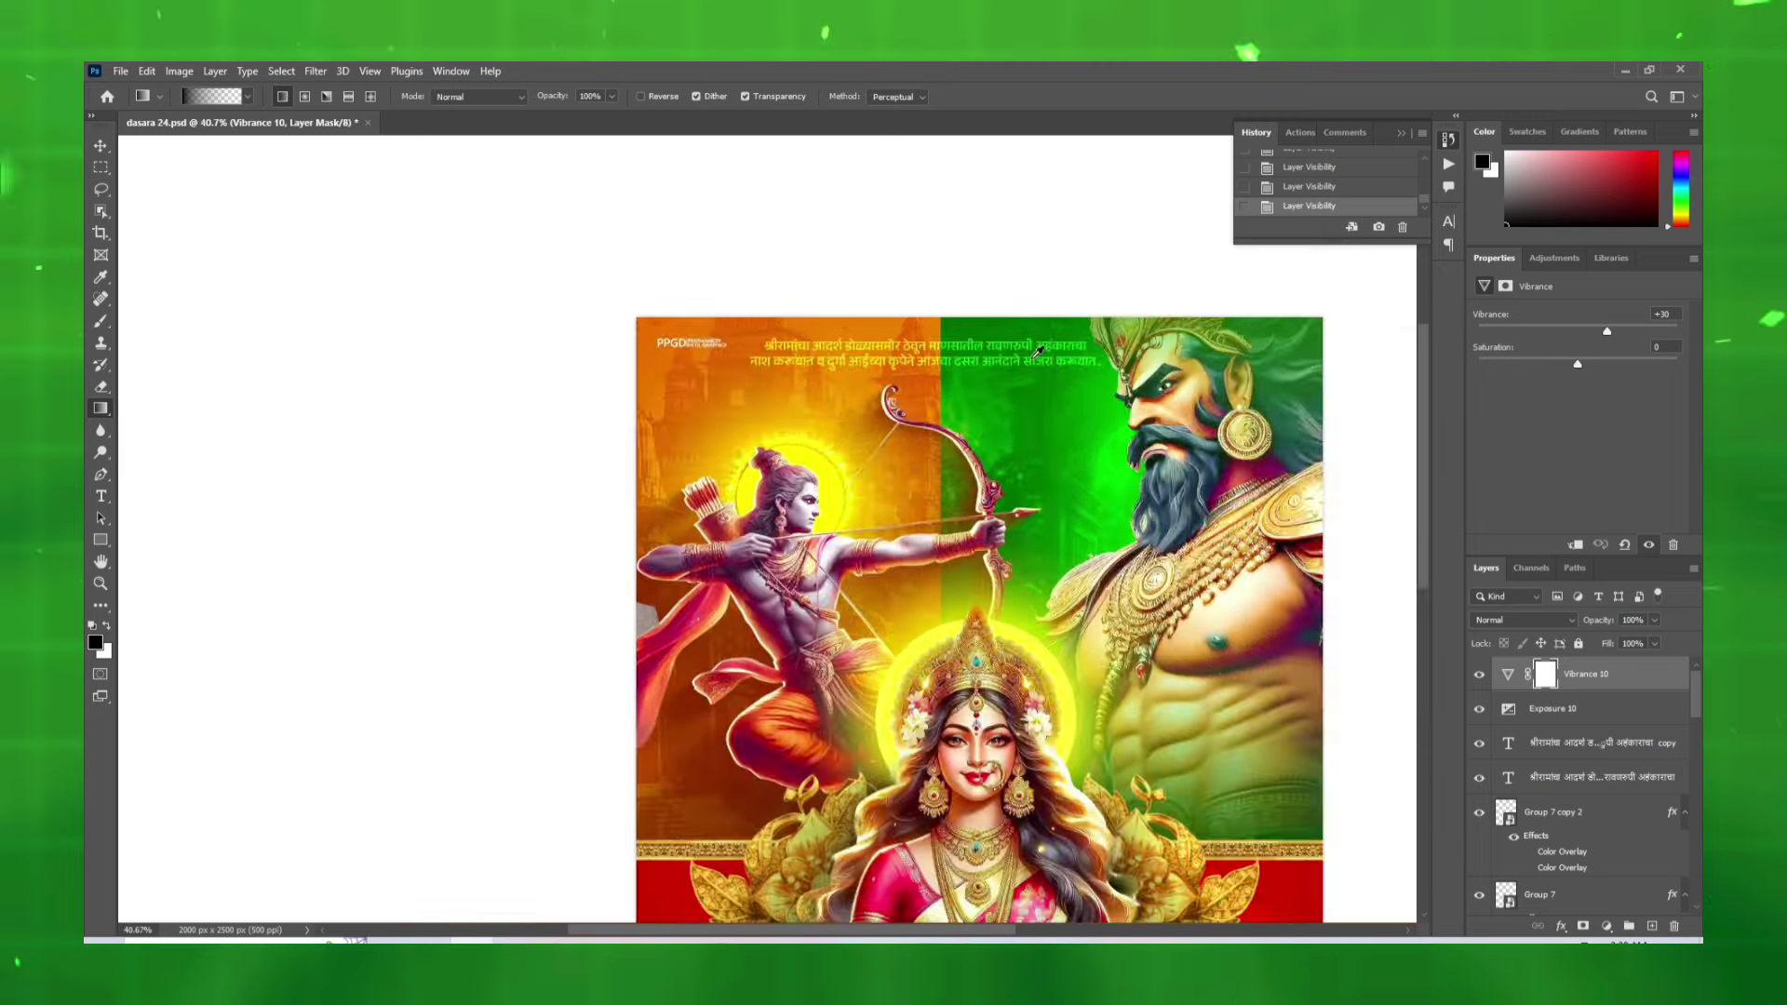
scroll(1089, 437, down, 2)
scroll(1158, 519, down, 1)
scroll(890, 535, up, 1)
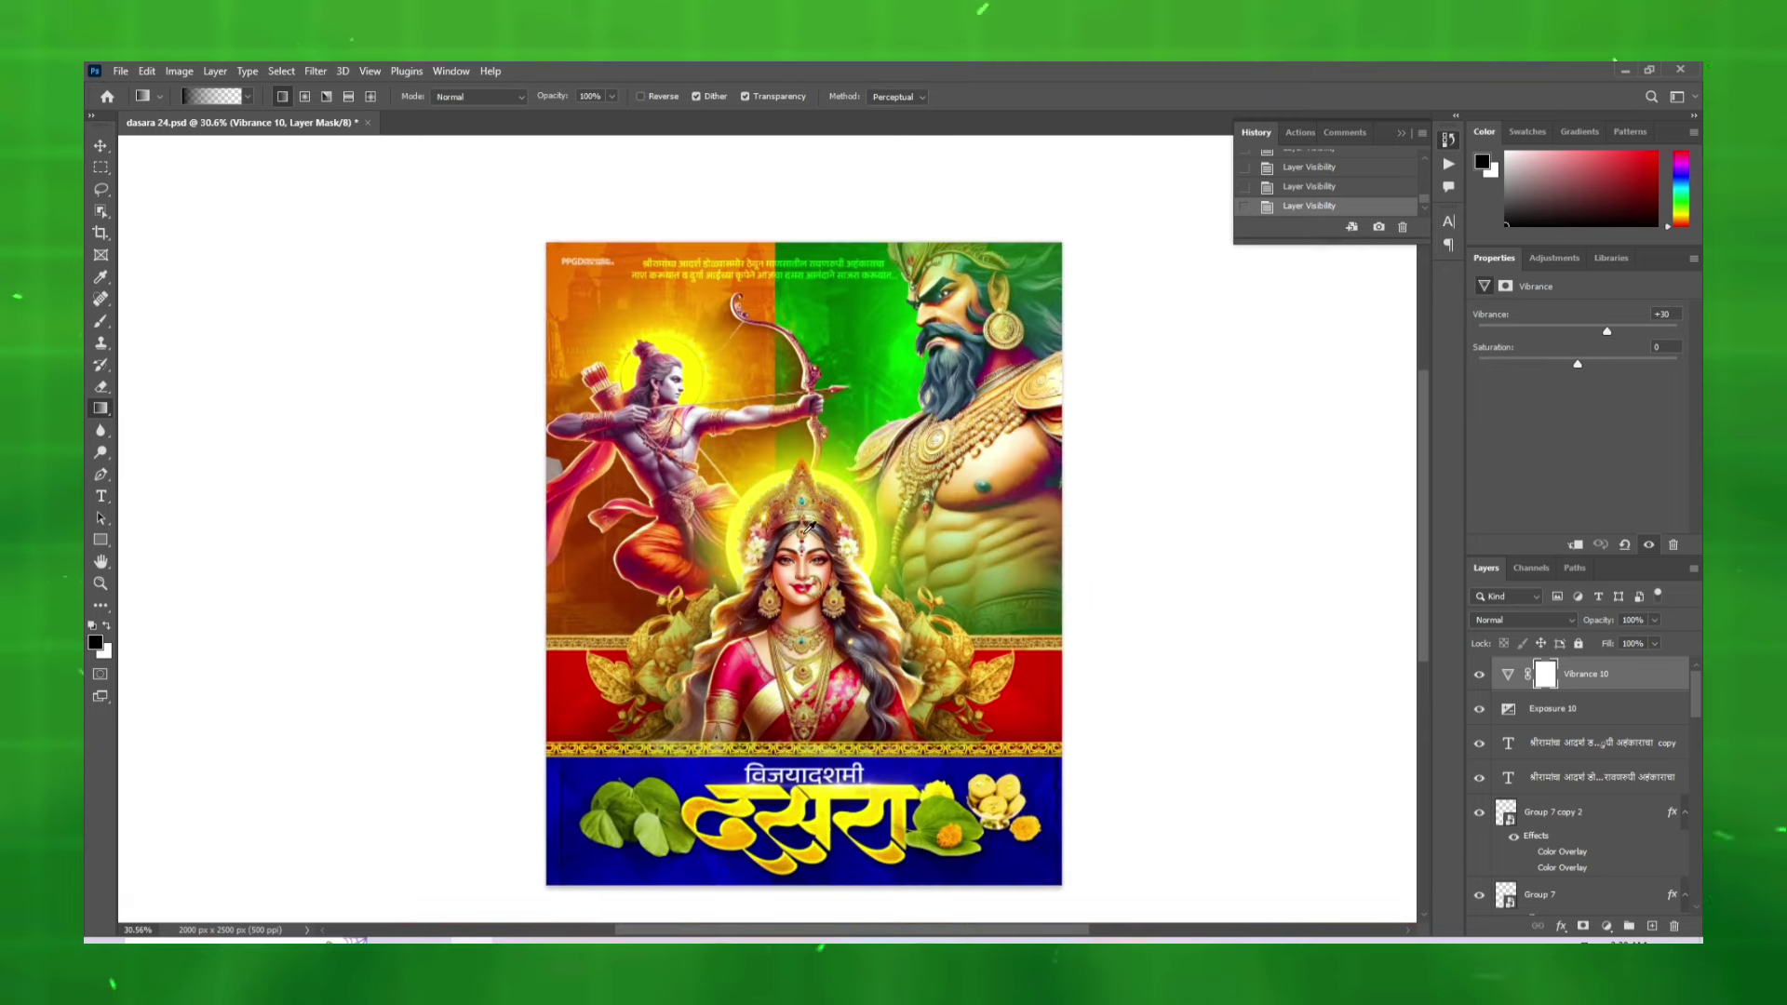
scroll(891, 534, up, 1)
scroll(891, 534, up, 1)
scroll(891, 535, down, 1)
scroll(891, 534, up, 1)
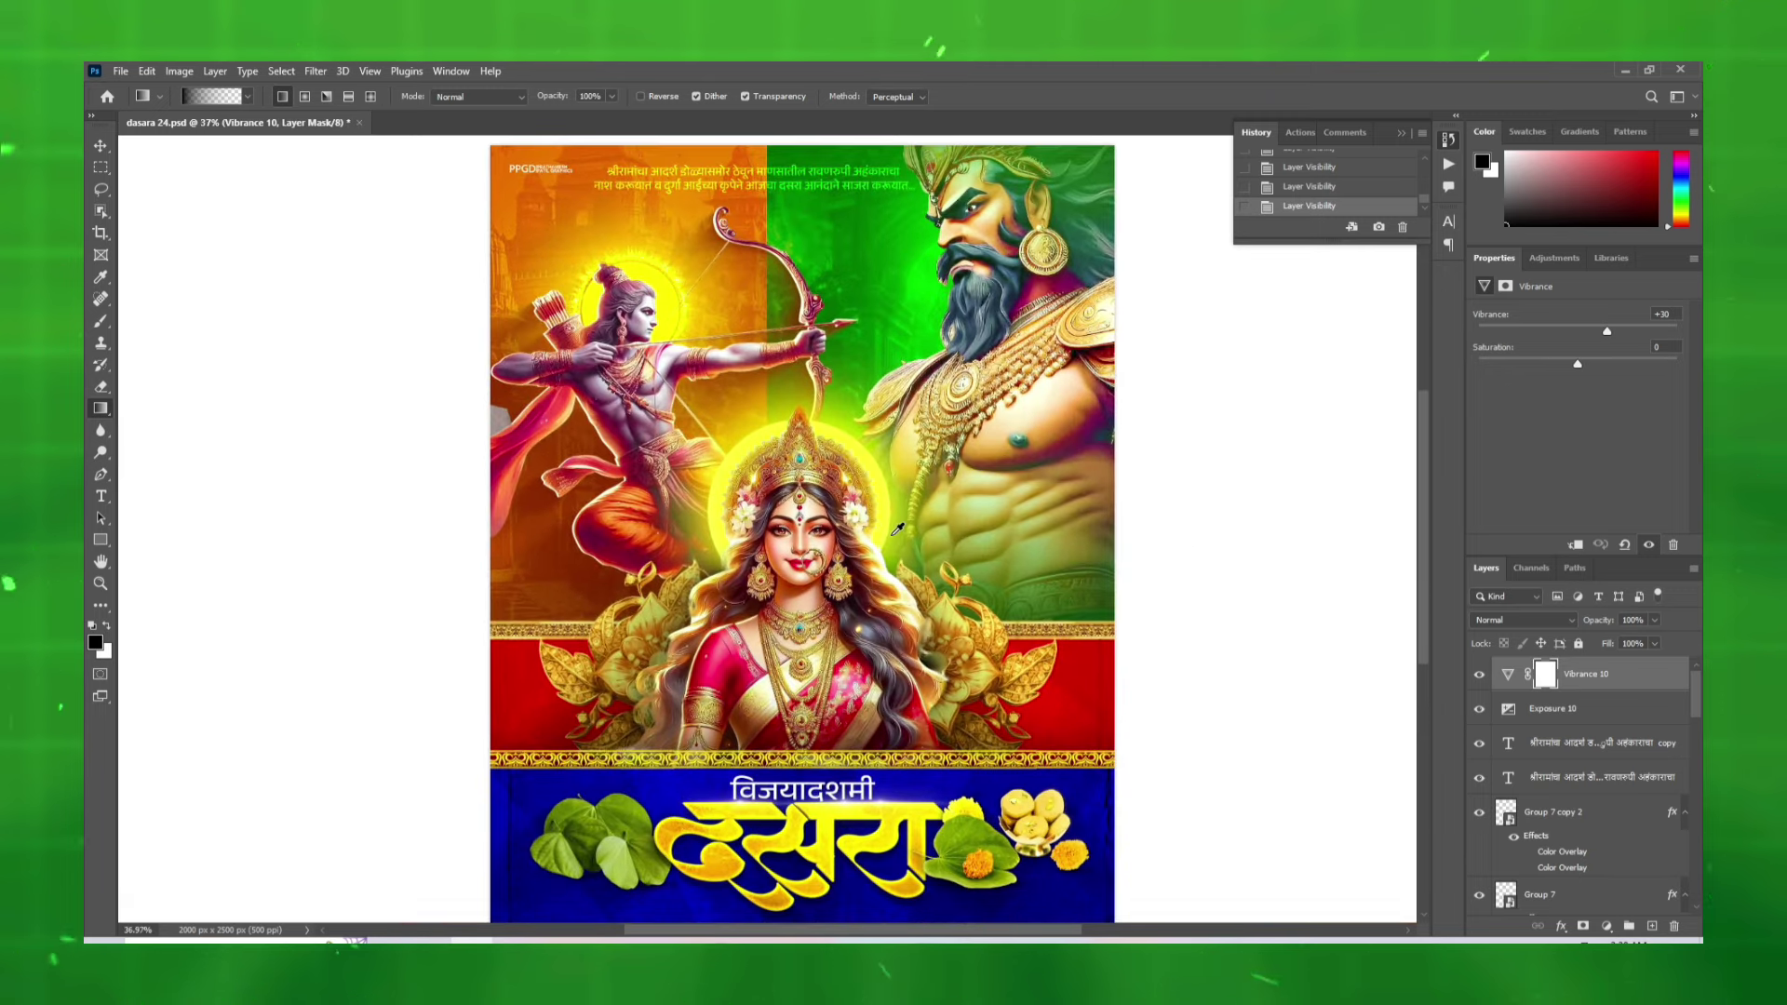
scroll(891, 535, down, 1)
scroll(891, 536, up, 1)
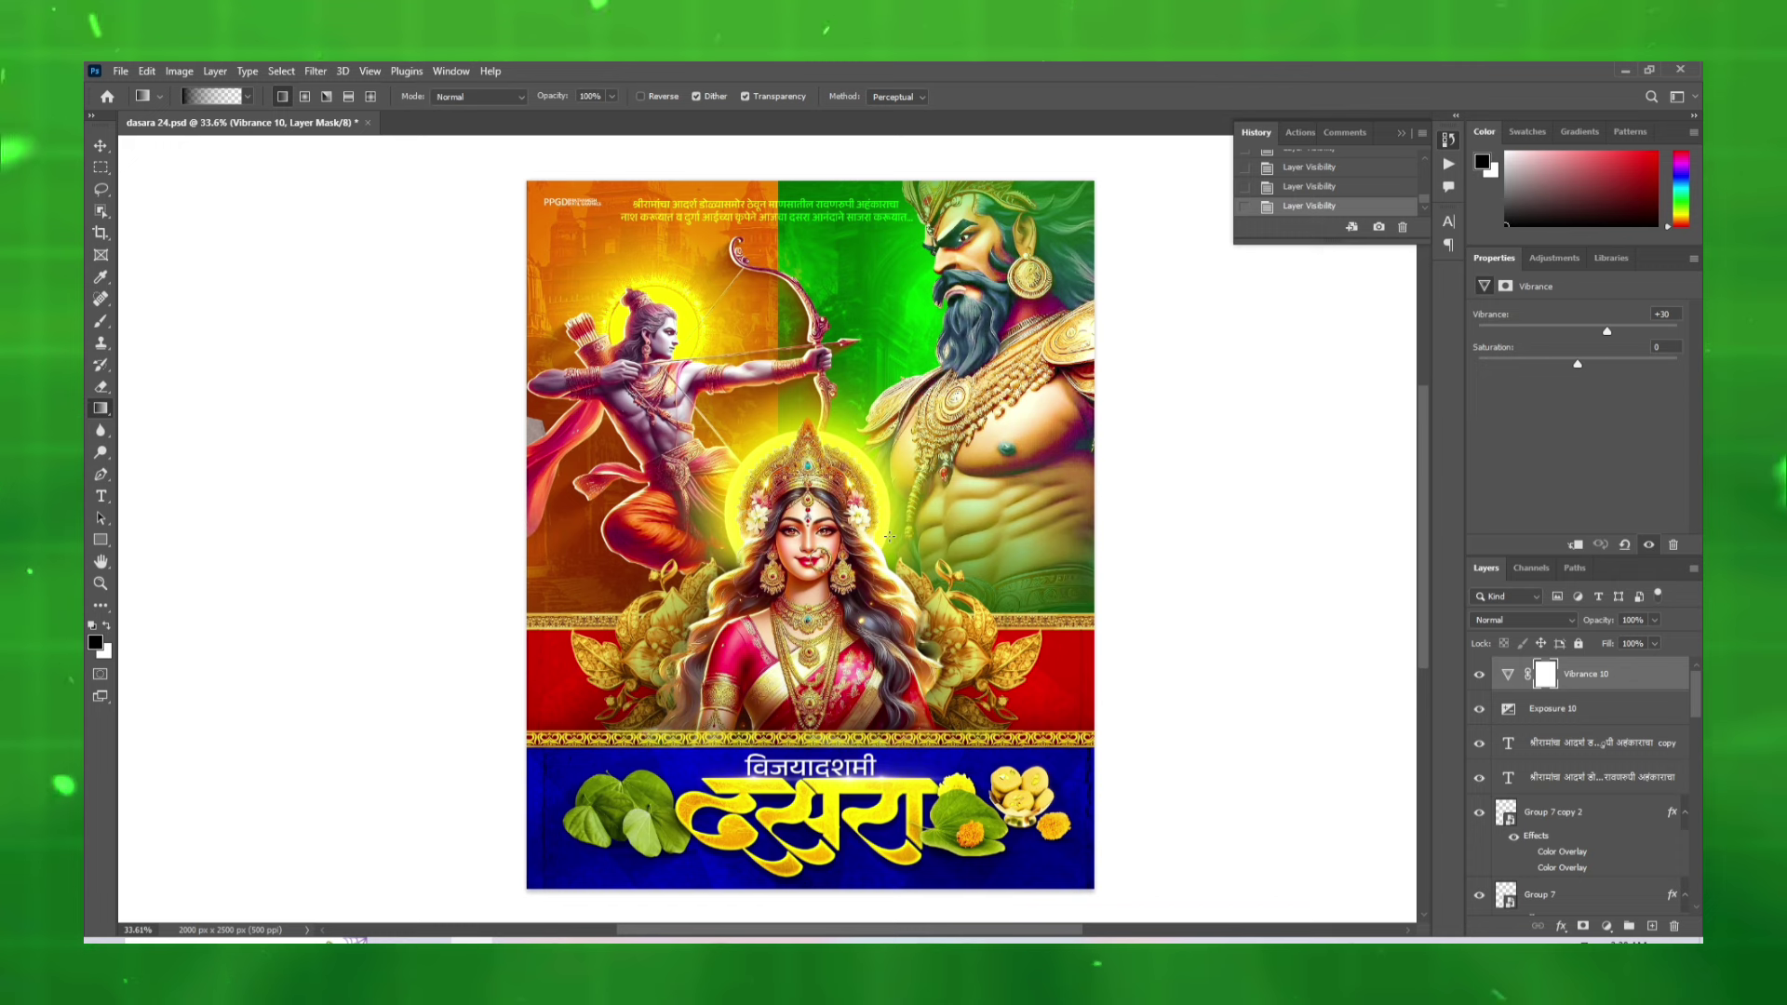